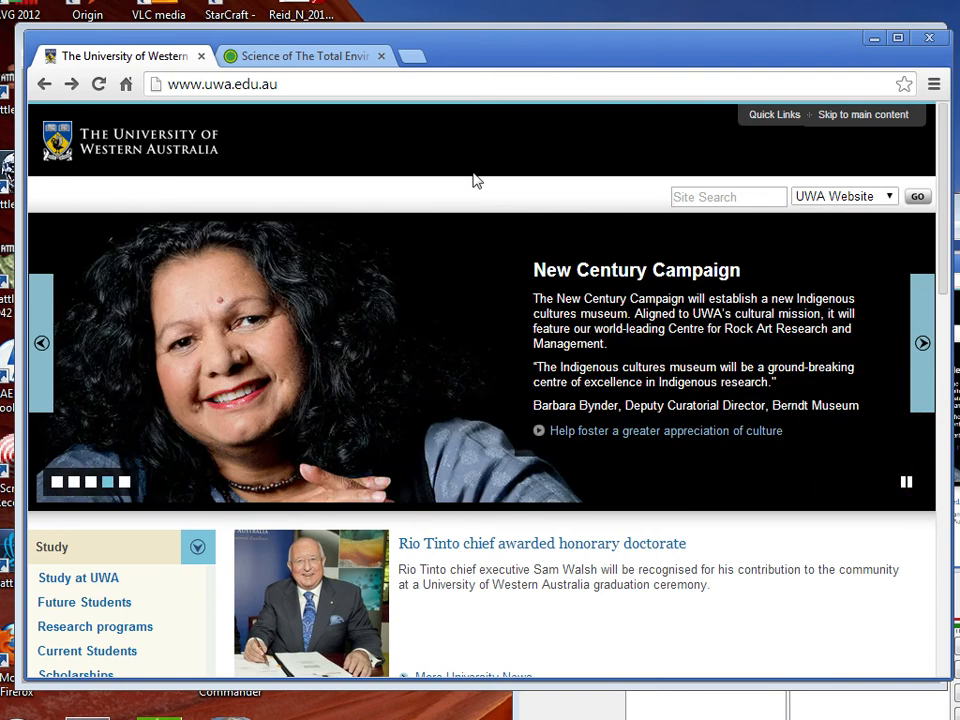
# Search the UWA website for "endnote" and open the "Download Sophos and EndNote" result.
pyautogui.write('endnote')
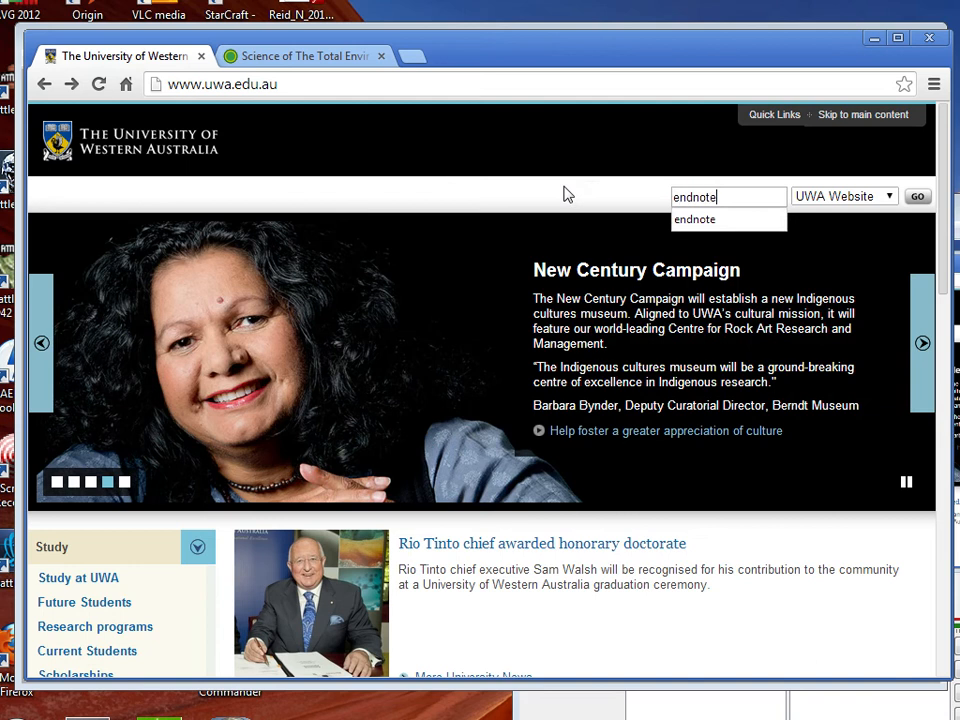
pyautogui.press('Return')
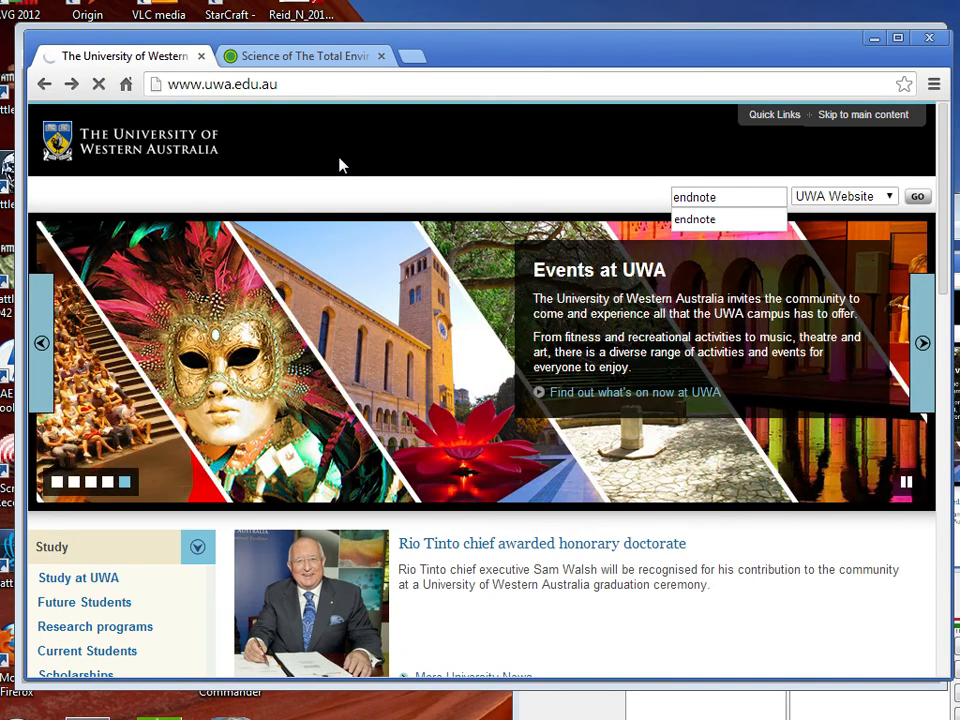
pyautogui.click(905, 200)
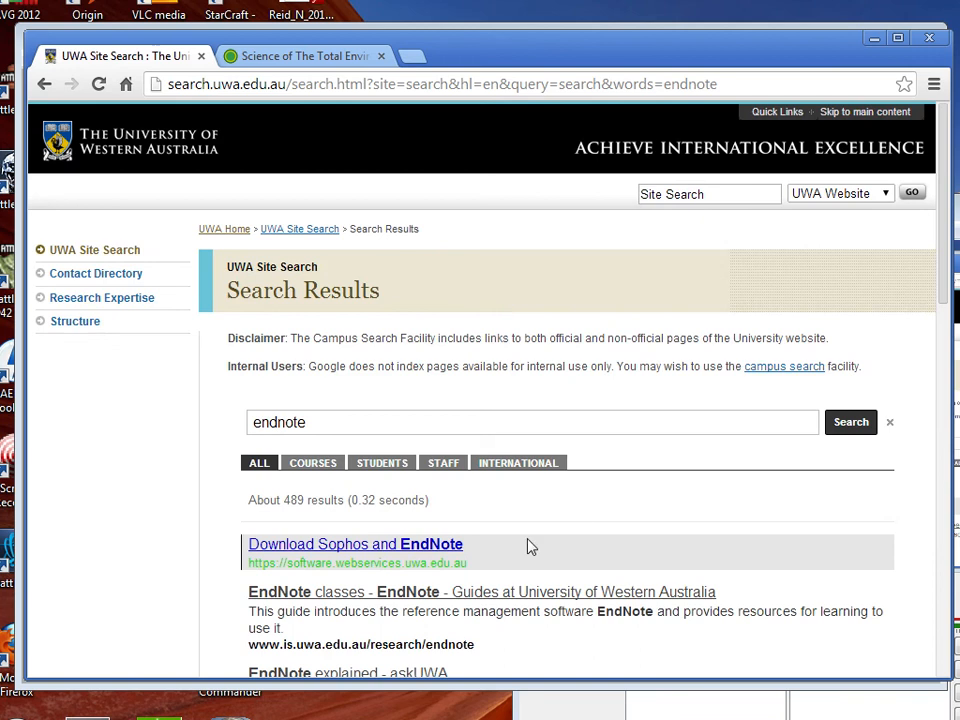
pyautogui.click(363, 553)
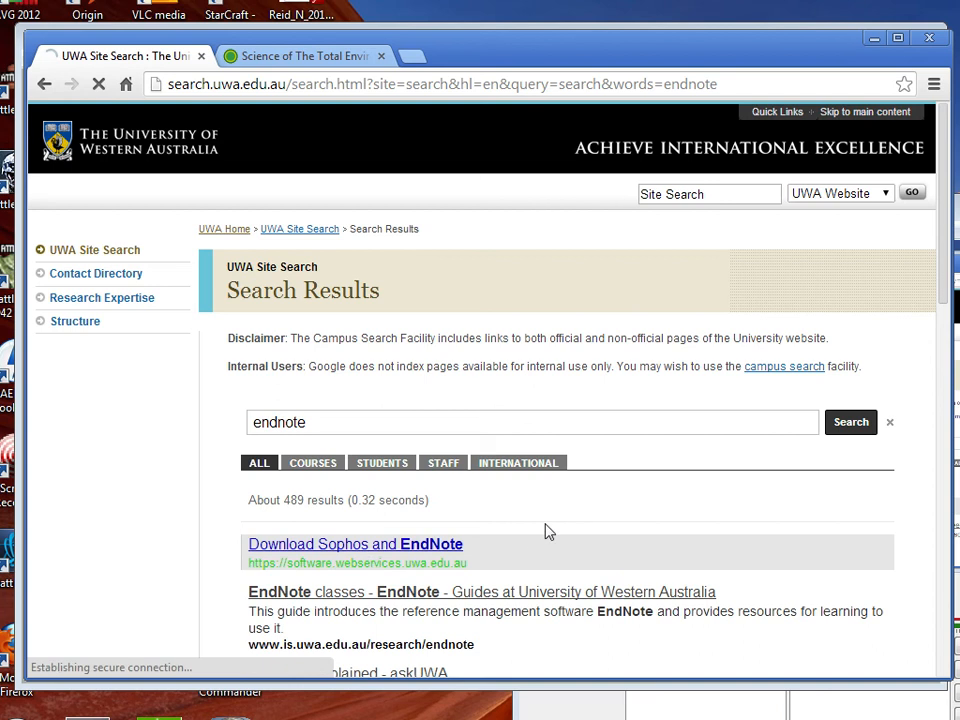
# Log in to Software Download by entering the UWA Person ID and the account password.
pyautogui.click(463, 457)
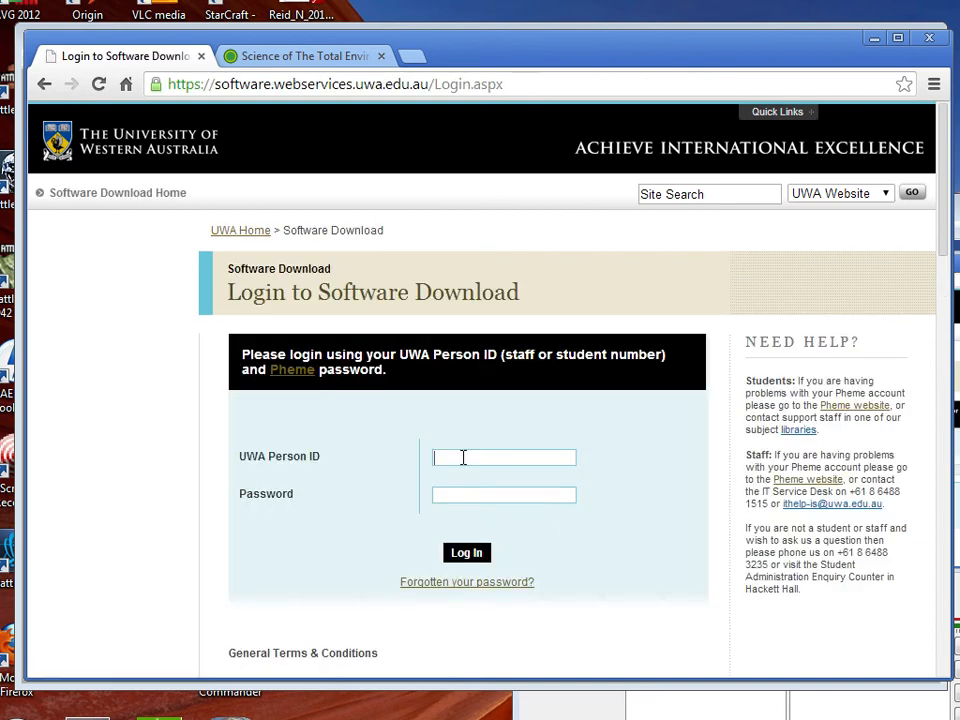
pyautogui.write('20')
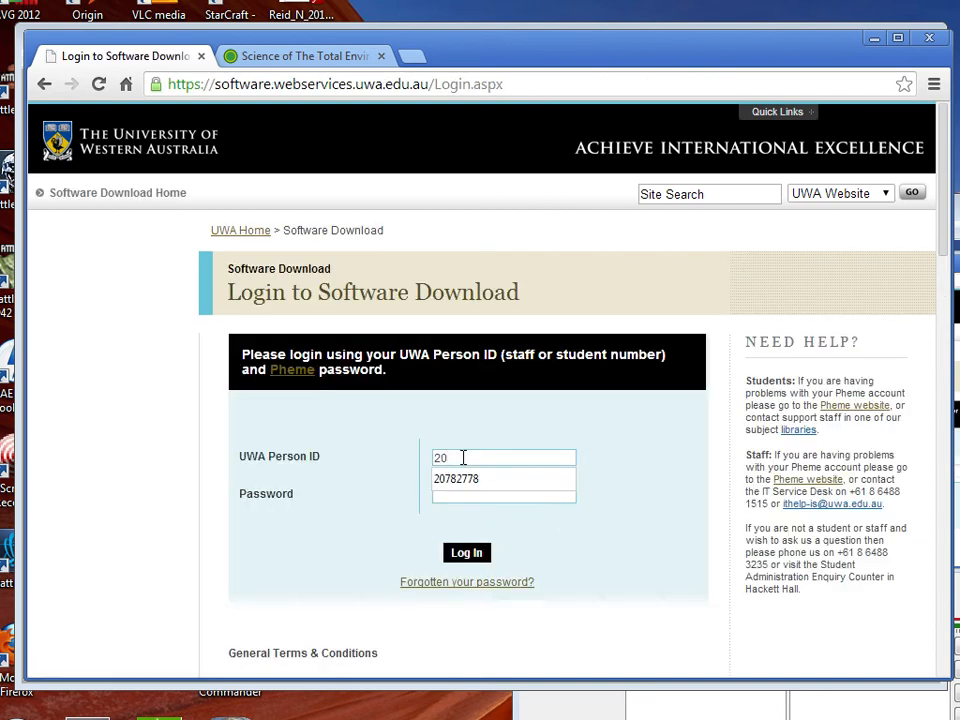
pyautogui.click(450, 481)
pyautogui.press('Tab')
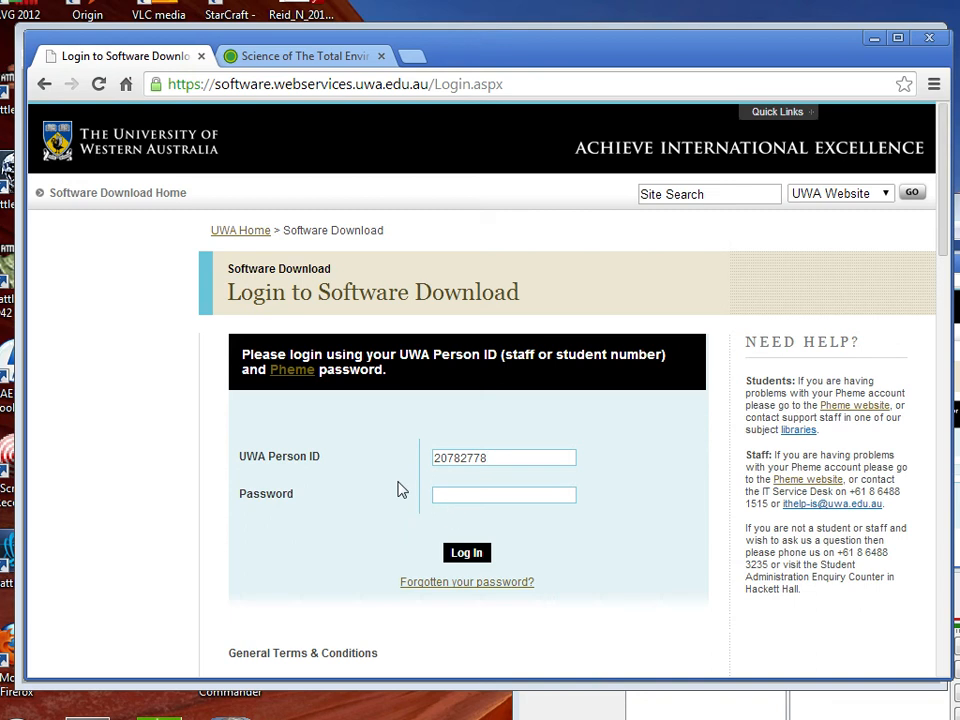
pyautogui.write('•••••••••')
pyautogui.press('Return')
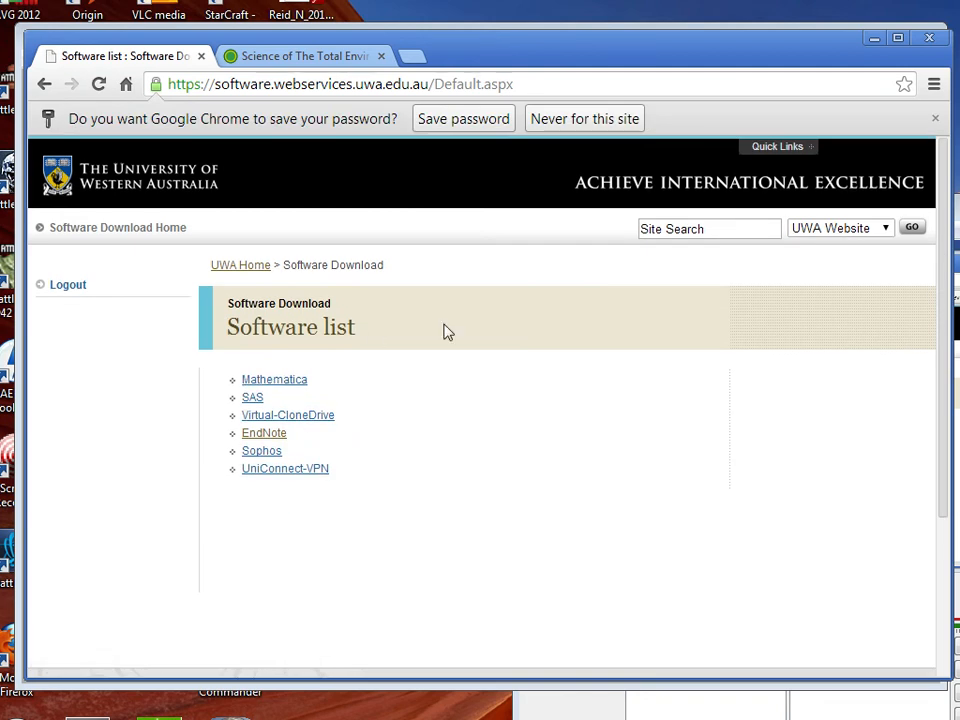
# Open EndNote from the software list, continue past its introduction and accept the EndNote license agreement.
pyautogui.click(258, 438)
pyautogui.scroll(-3, 455, 432)
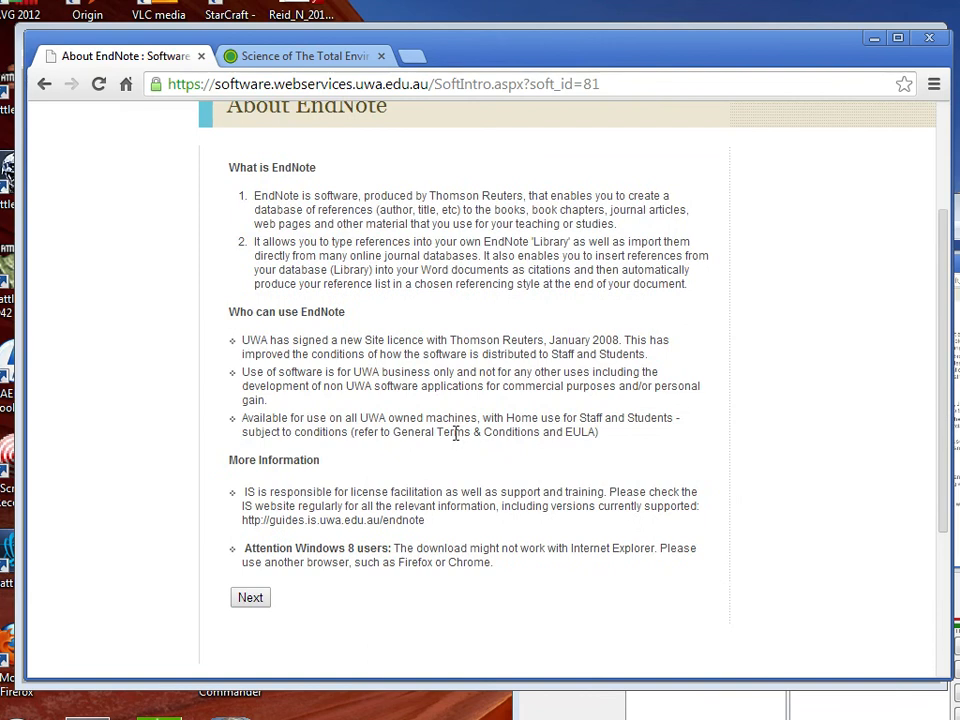
pyautogui.click(251, 599)
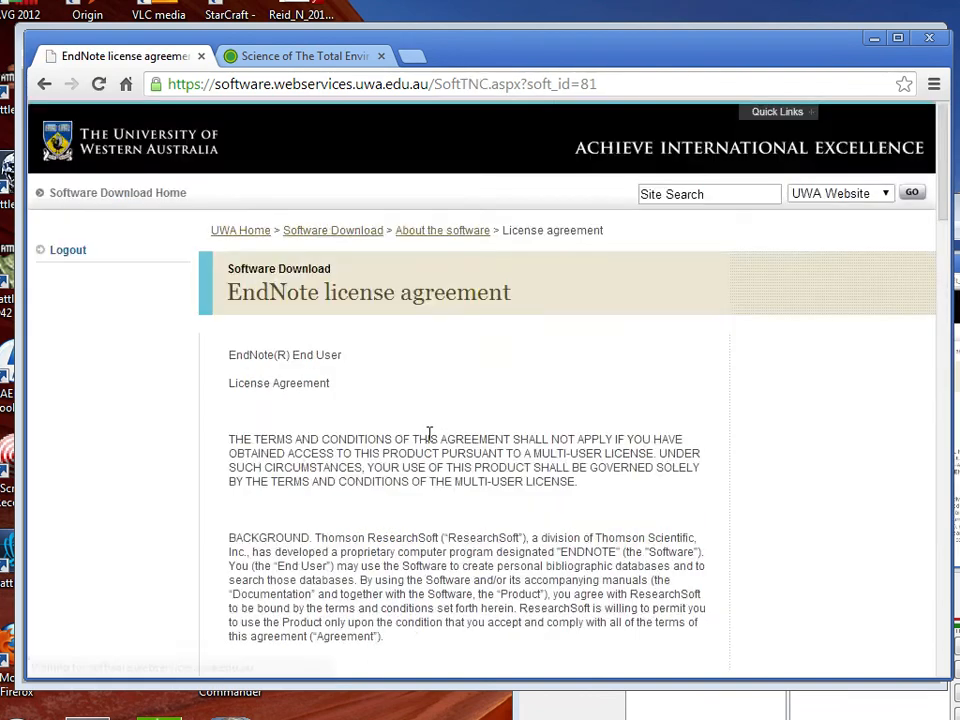
pyautogui.scroll(-8, 430, 433)
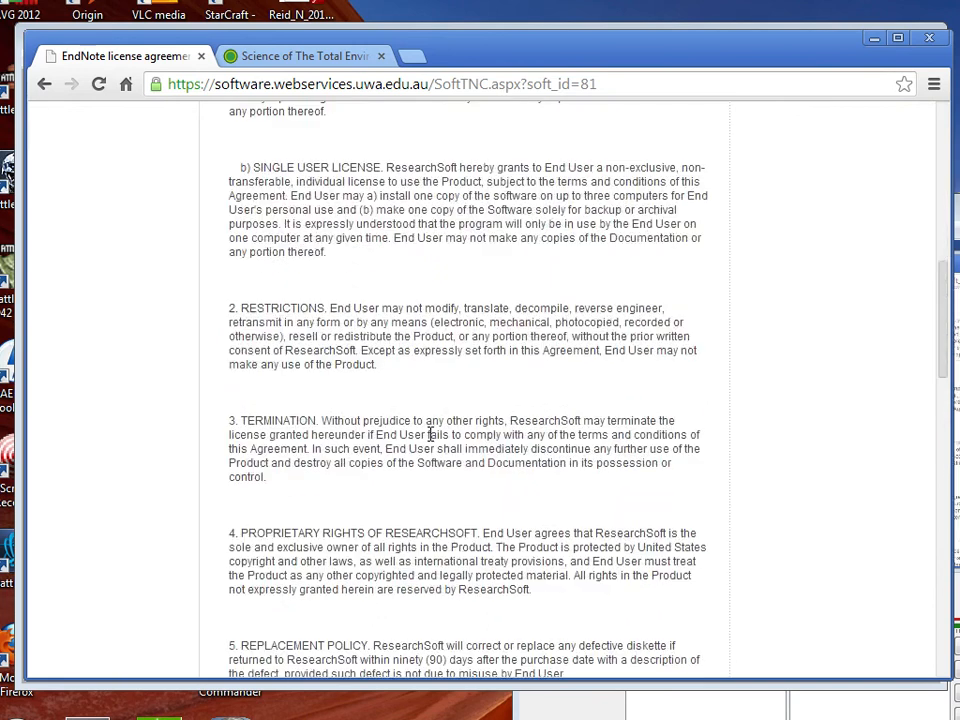
pyautogui.scroll(-4, 430, 433)
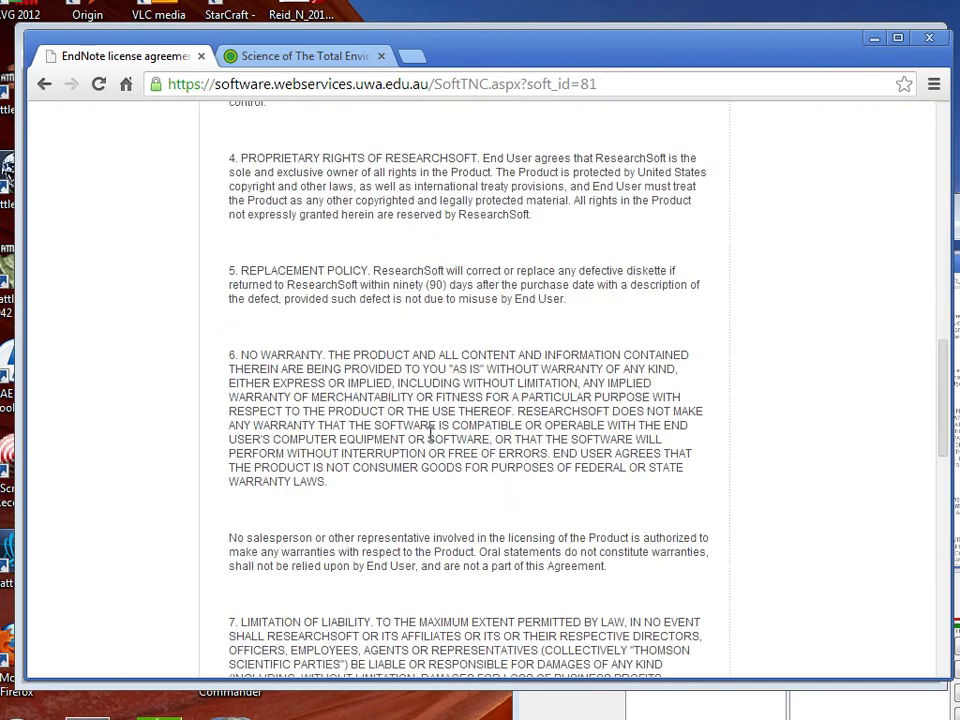
pyautogui.scroll(-7, 430, 433)
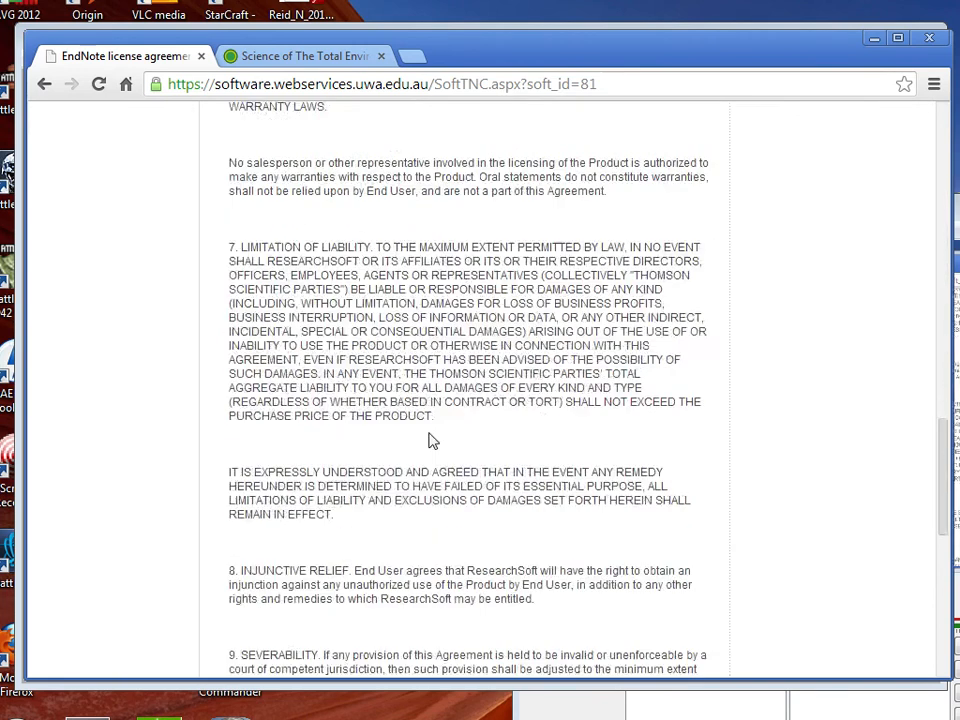
pyautogui.scroll(-3, 430, 440)
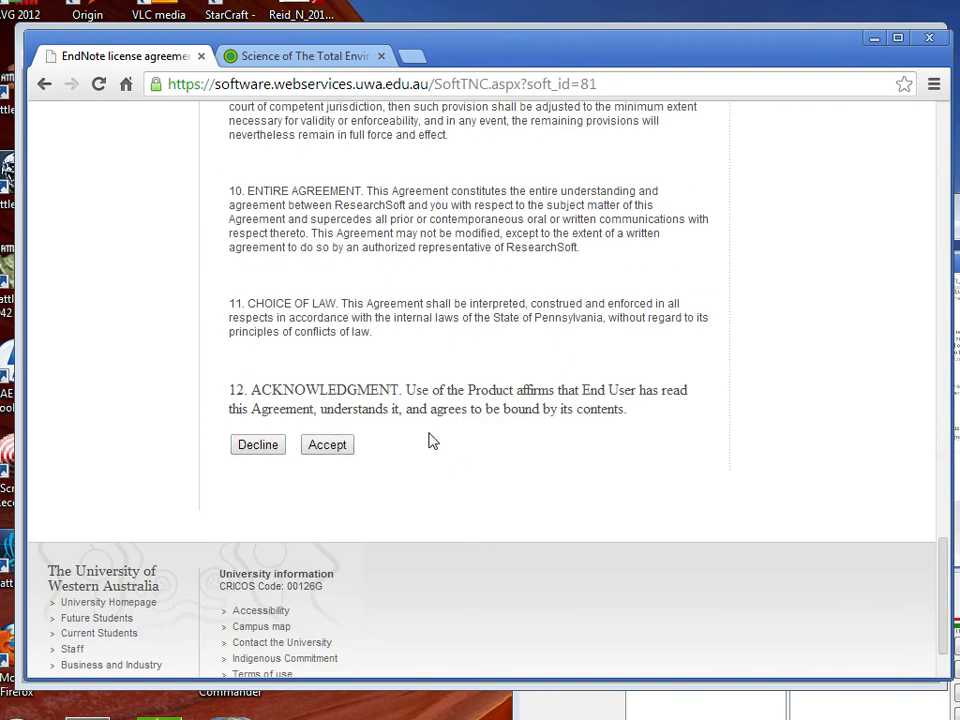
pyautogui.click(327, 445)
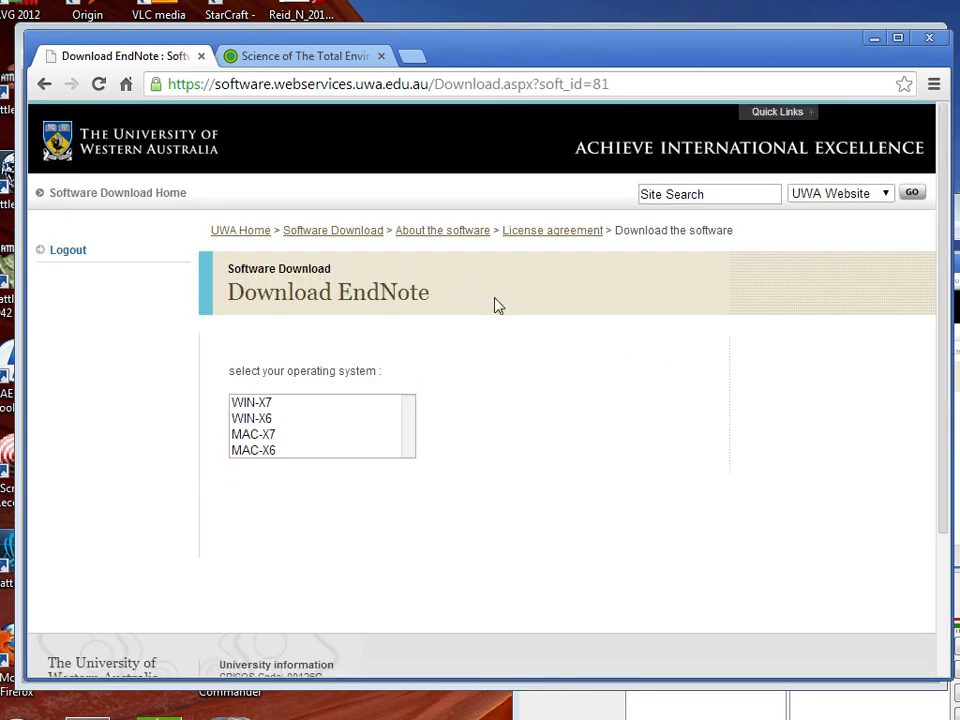
# Compare the WIN-X7 and MAC-X7 download options, ending on WIN-X7 and its list of installation files.
pyautogui.click(242, 404)
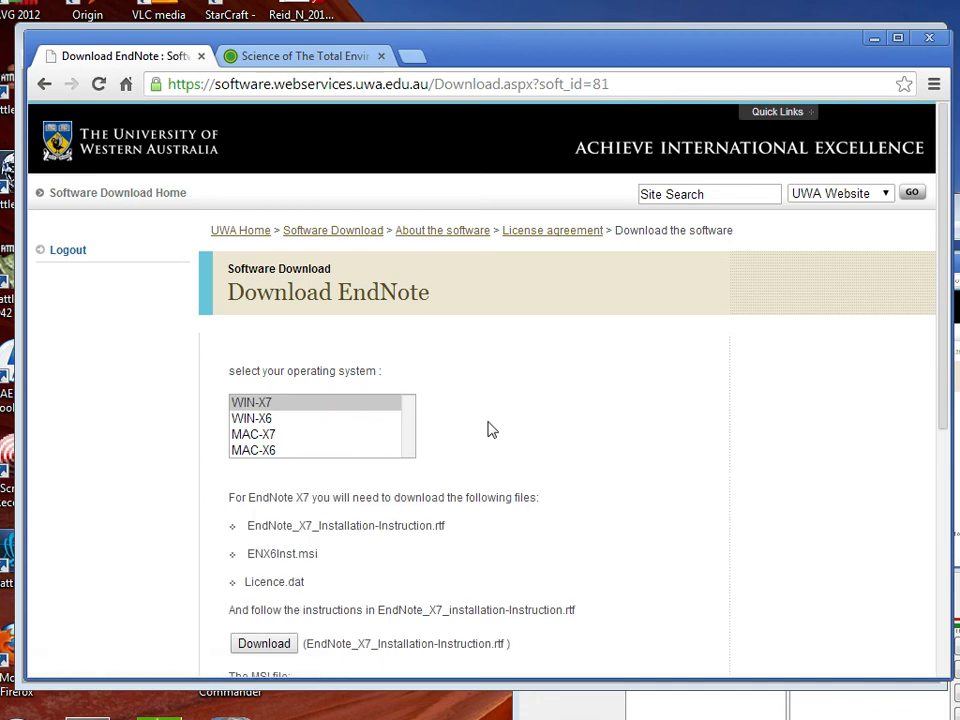
pyautogui.click(272, 435)
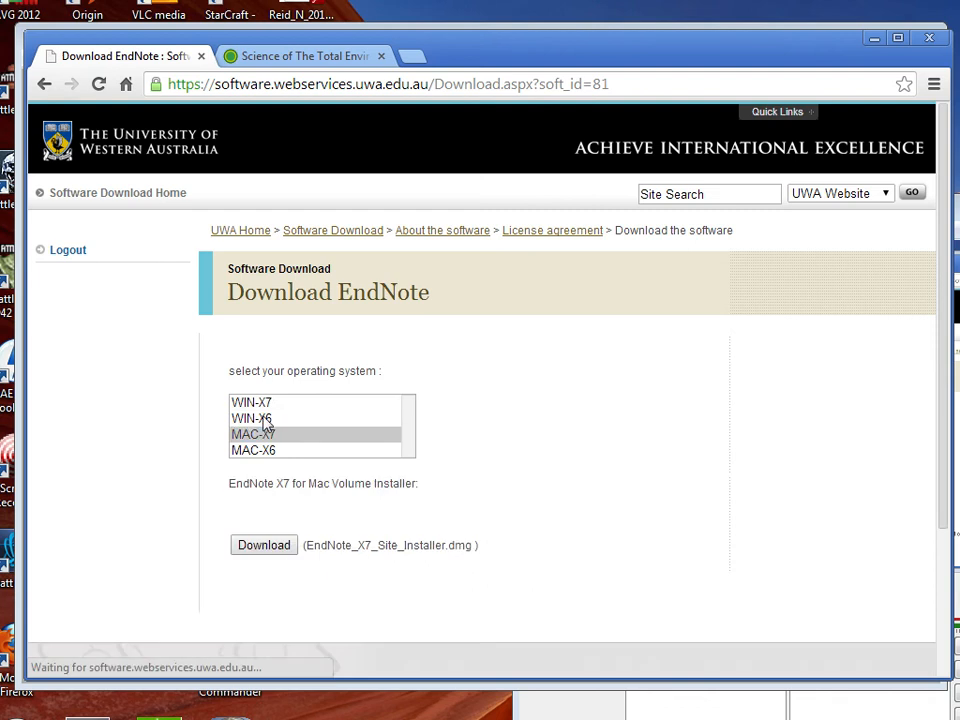
pyautogui.click(254, 404)
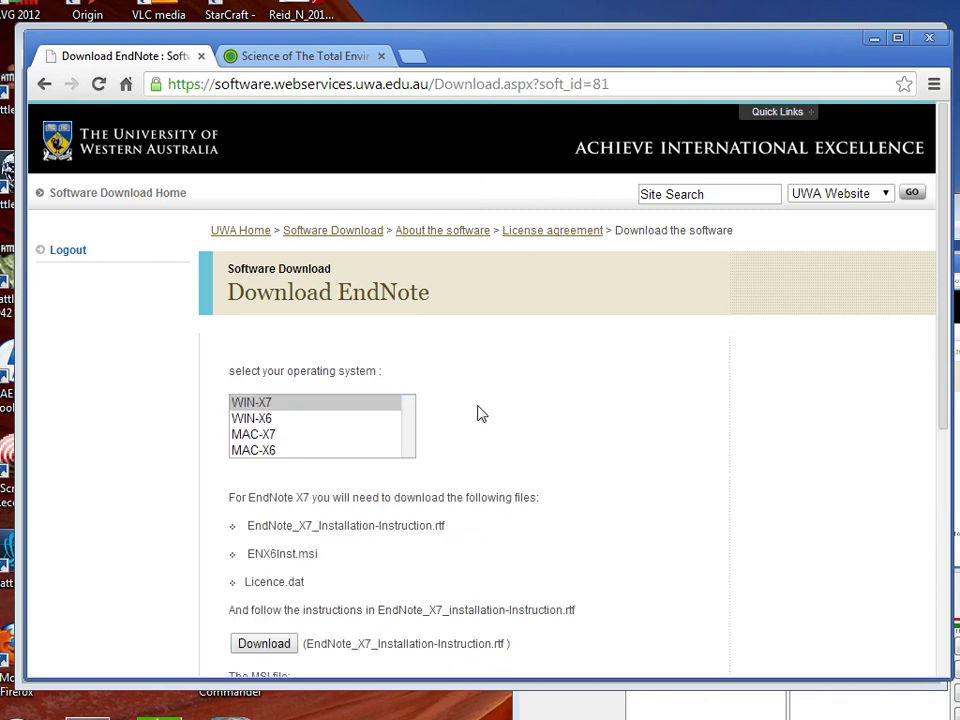
pyautogui.scroll(-3, 479, 410)
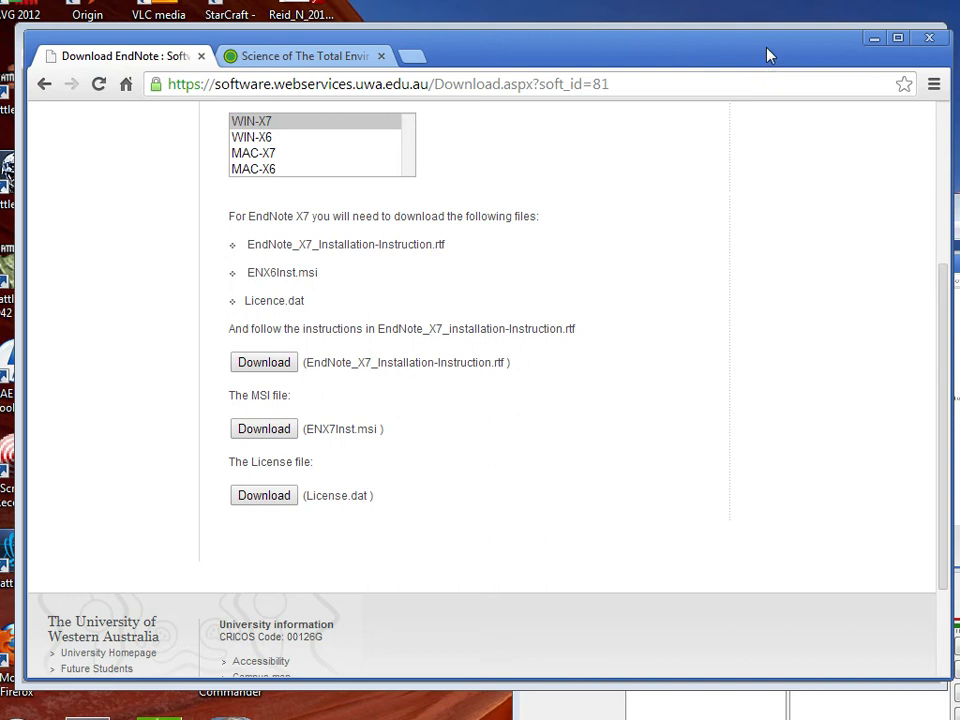
# Switch to EndNote X7 and create a new reference library named "My EndNote Library.enl" in Documents.
pyautogui.click(875, 42)
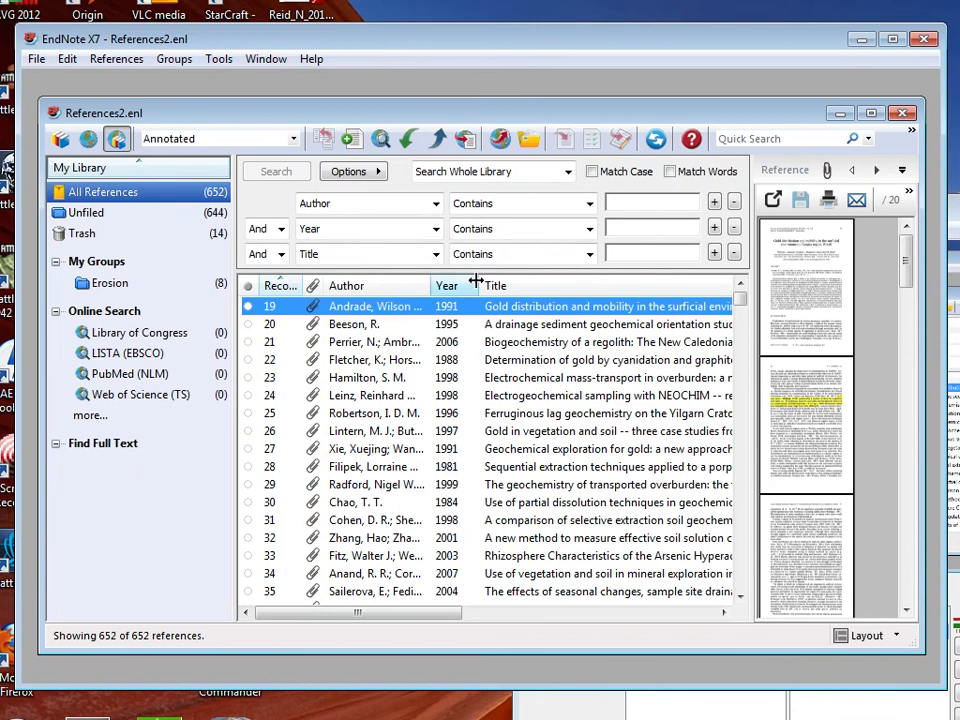
pyautogui.click(36, 59)
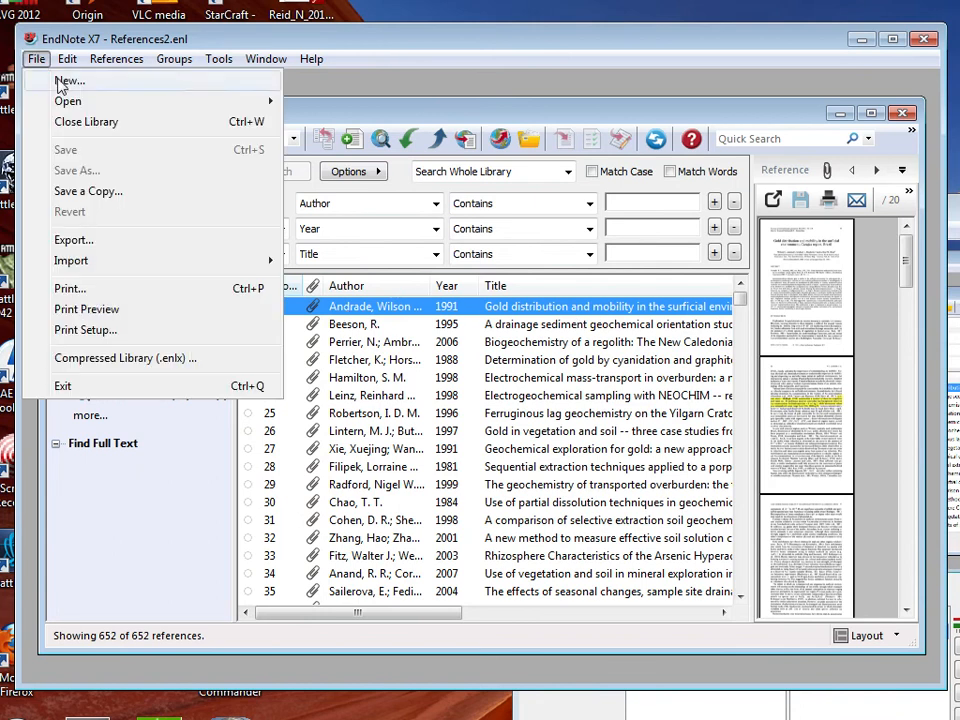
pyautogui.click(62, 82)
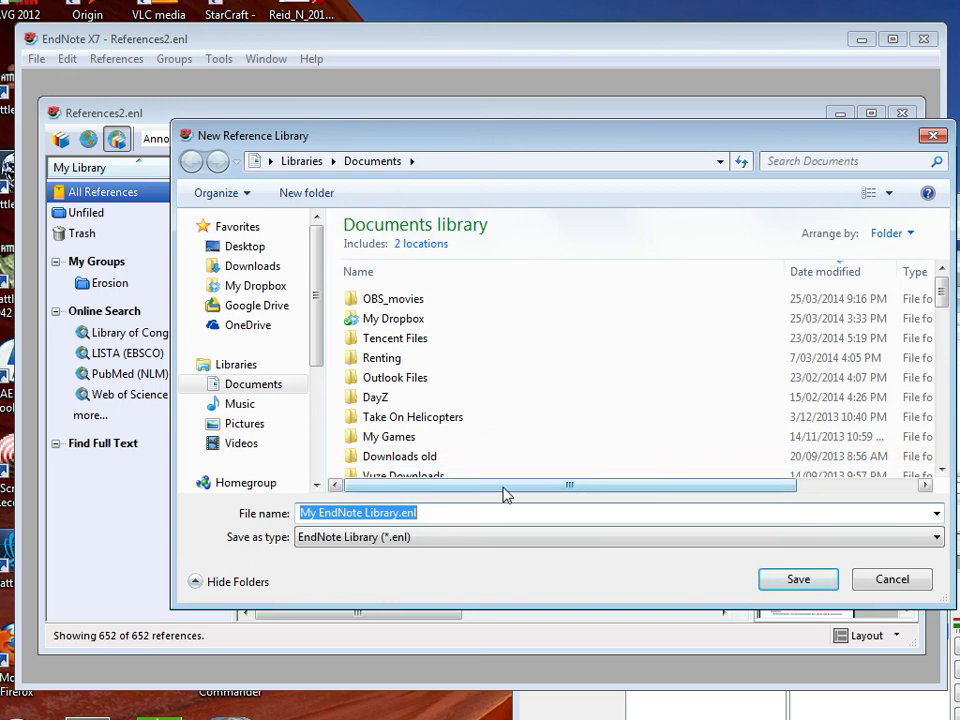
pyautogui.click(797, 579)
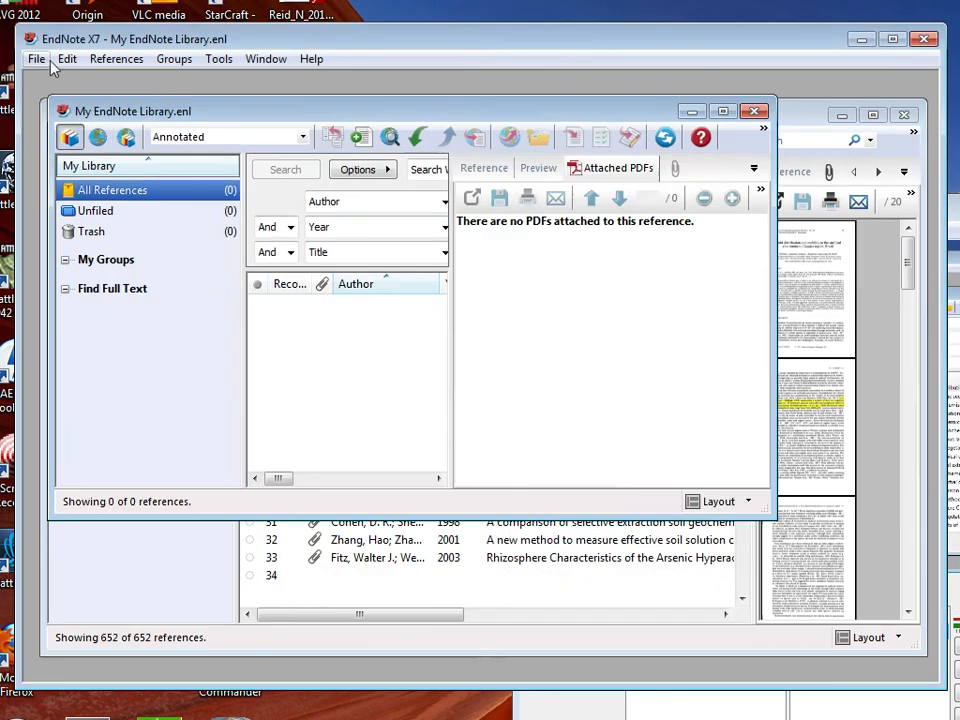
# Close the References2 library, widen the new library's reference list and enlarge its window to fill the workspace.
pyautogui.click(903, 116)
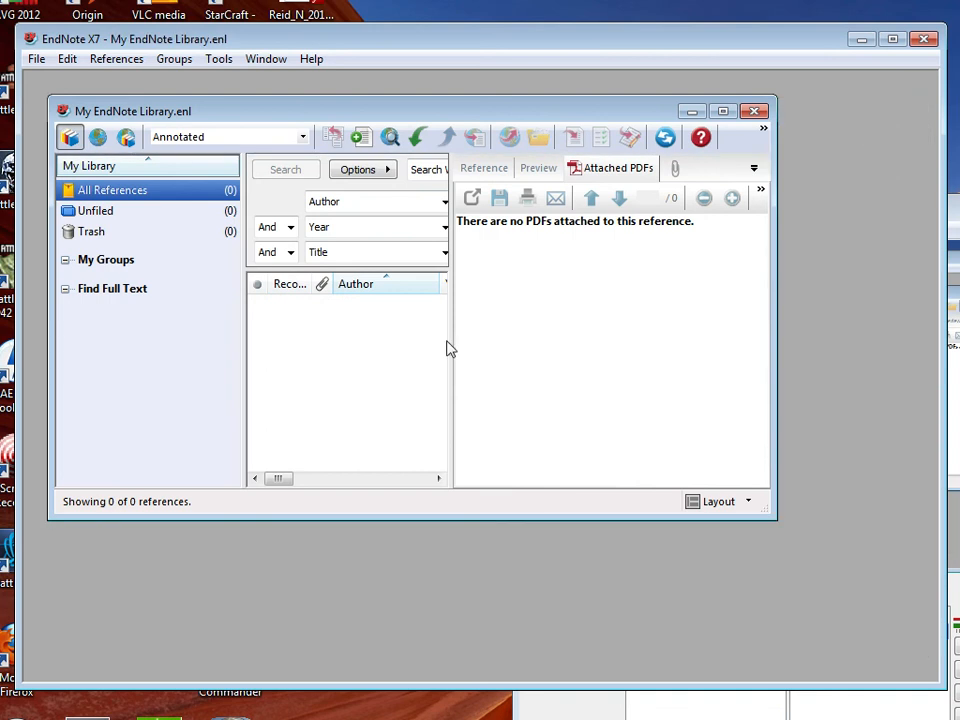
pyautogui.moveTo(450, 339); pyautogui.dragTo(618, 339)
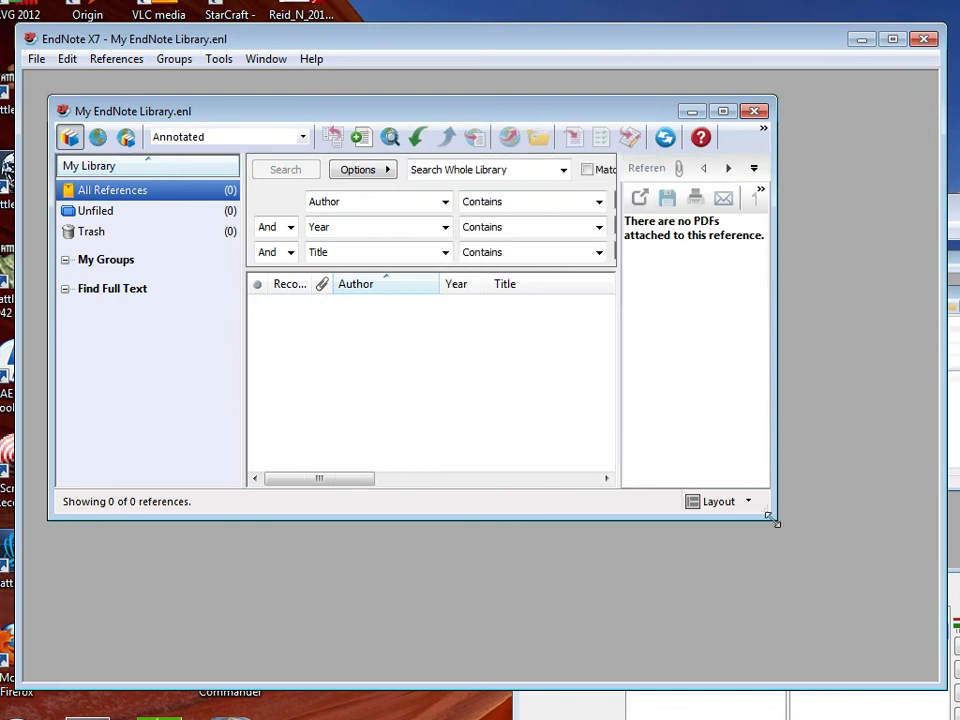
pyautogui.moveTo(772, 516); pyautogui.dragTo(907, 654)
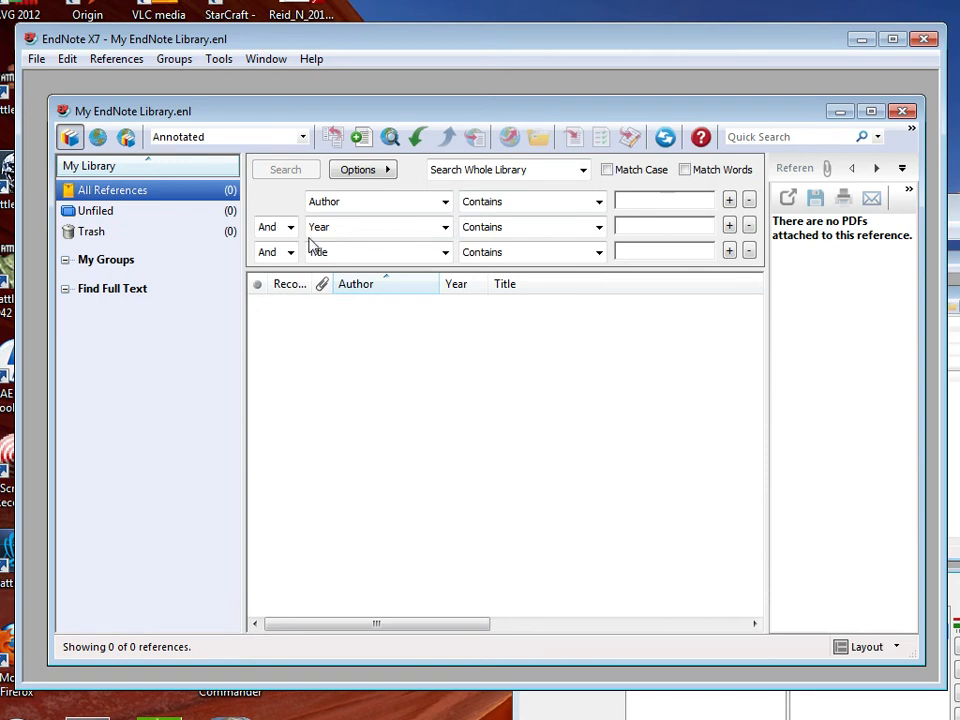
# Add a new reference to the library, trying the Book type before setting its reference type to Web Page.
pyautogui.click(362, 138)
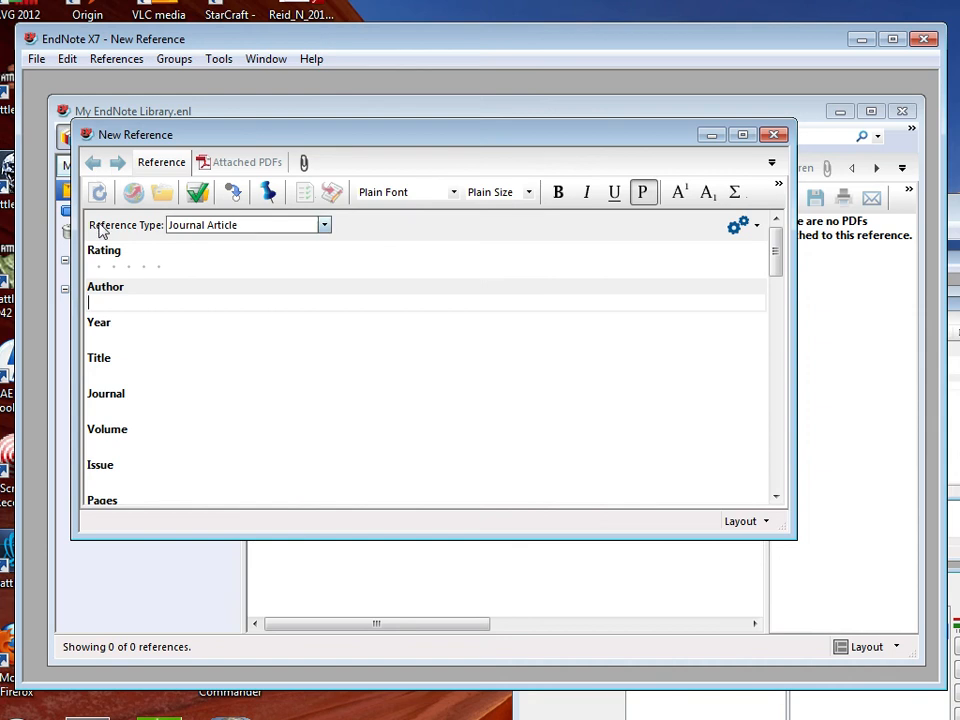
pyautogui.click(326, 229)
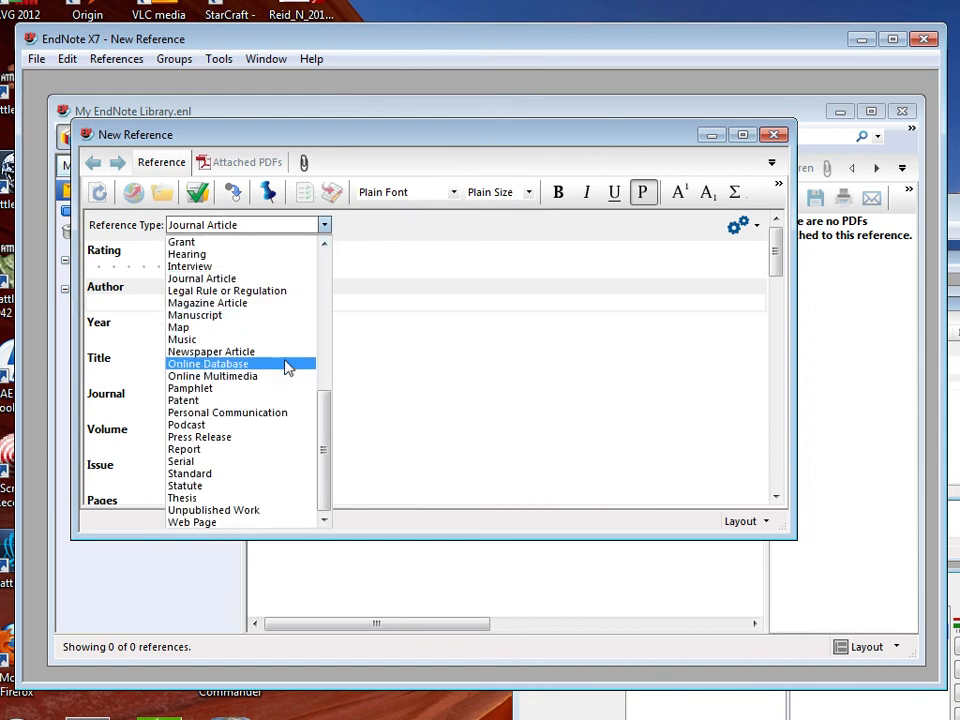
pyautogui.scroll(1, 288, 368)
pyautogui.scroll(8, 285, 368)
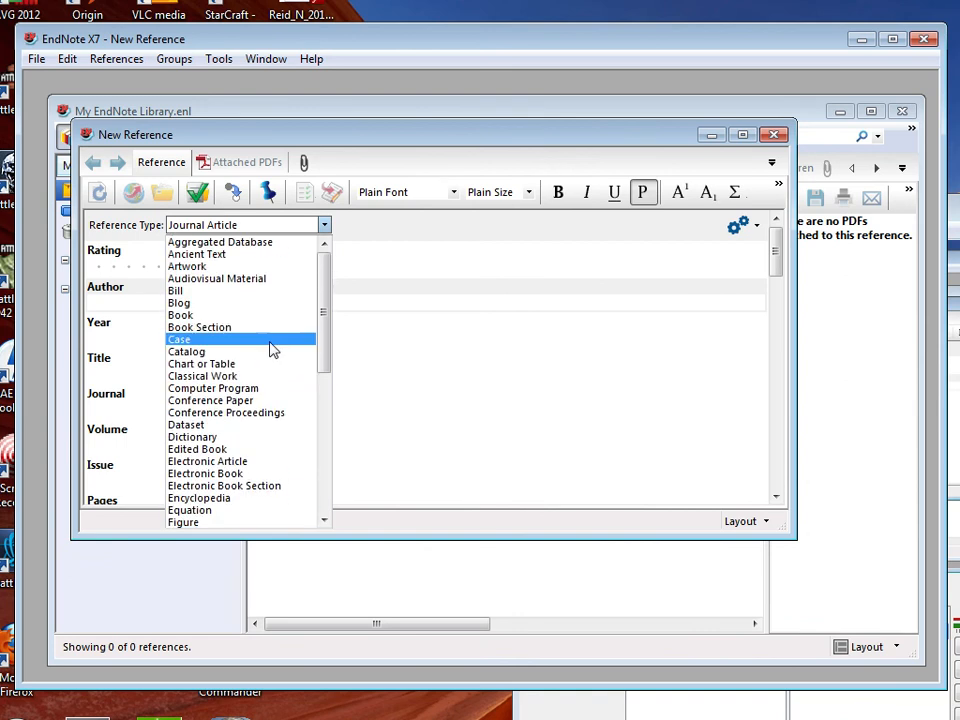
pyautogui.click(195, 315)
pyautogui.click(326, 228)
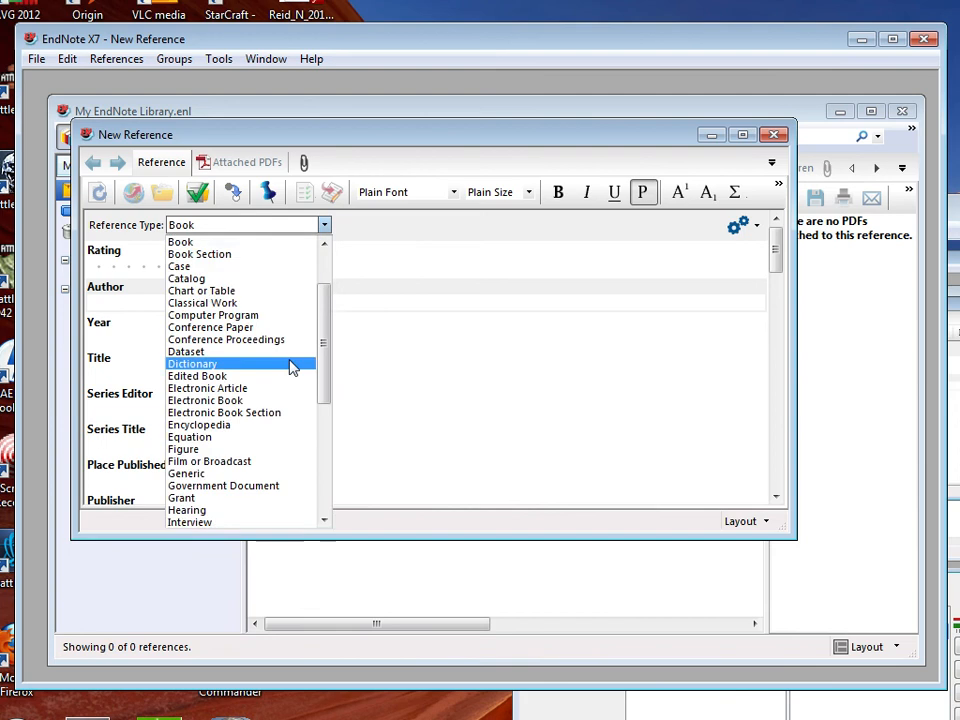
pyautogui.scroll(-7, 321, 366)
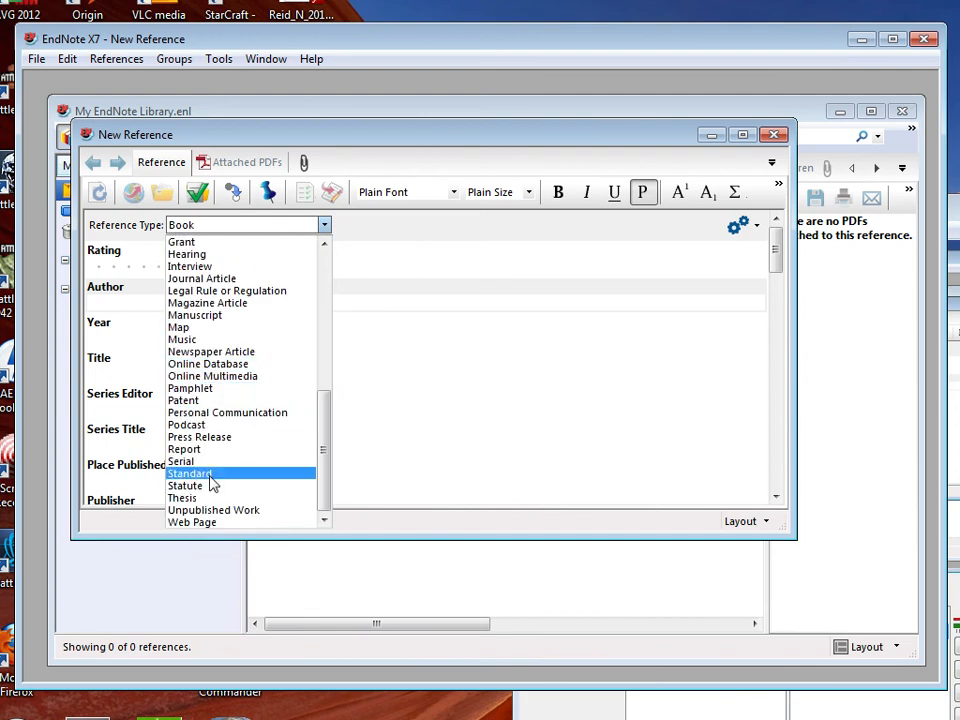
pyautogui.click(196, 523)
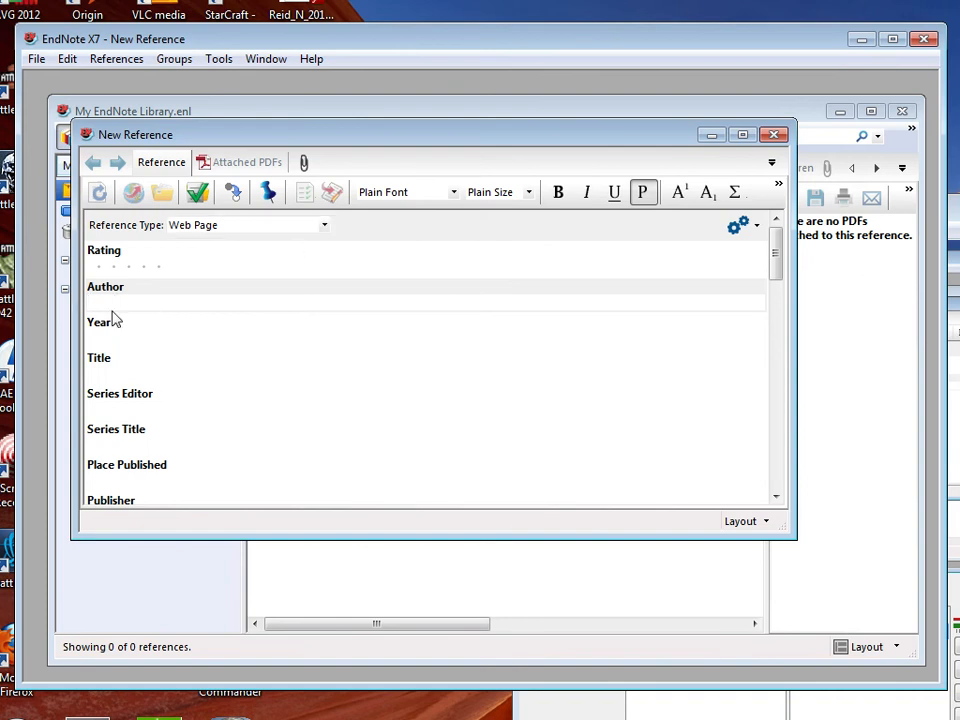
# Look through the Web Page reference's fields from Title down to URL.
pyautogui.click(95, 375)
pyautogui.scroll(-1, 212, 336)
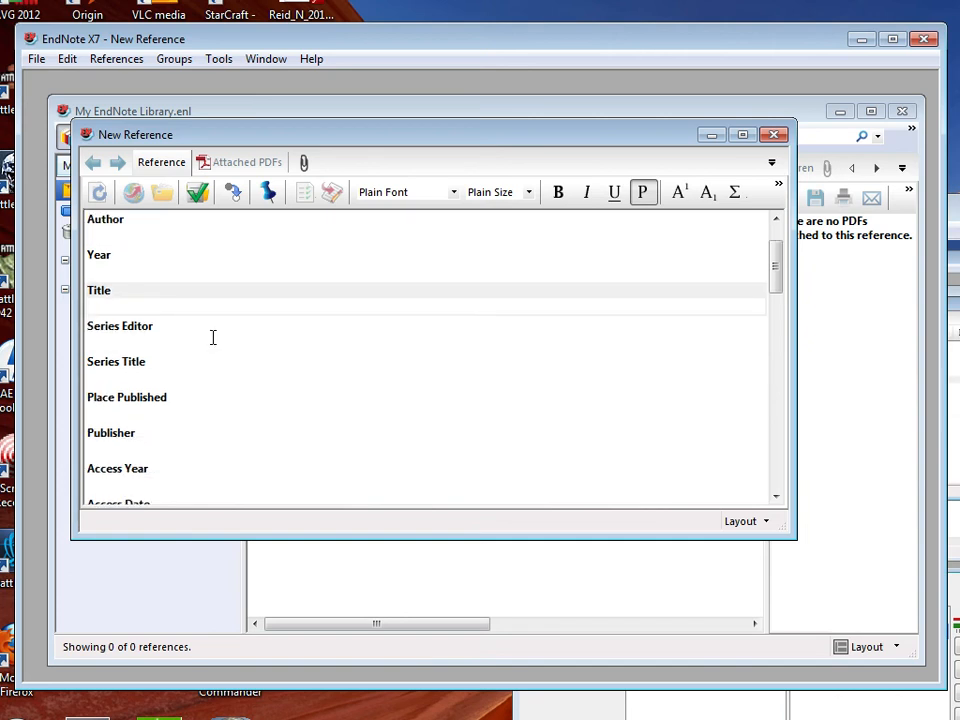
pyautogui.scroll(-5, 212, 337)
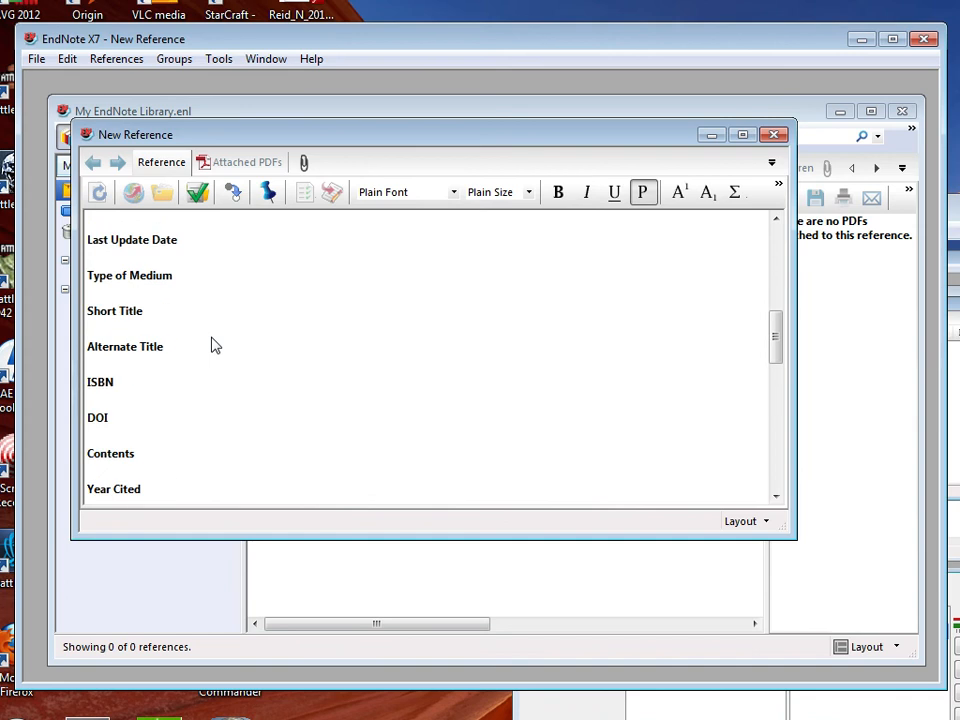
pyautogui.scroll(-6, 212, 345)
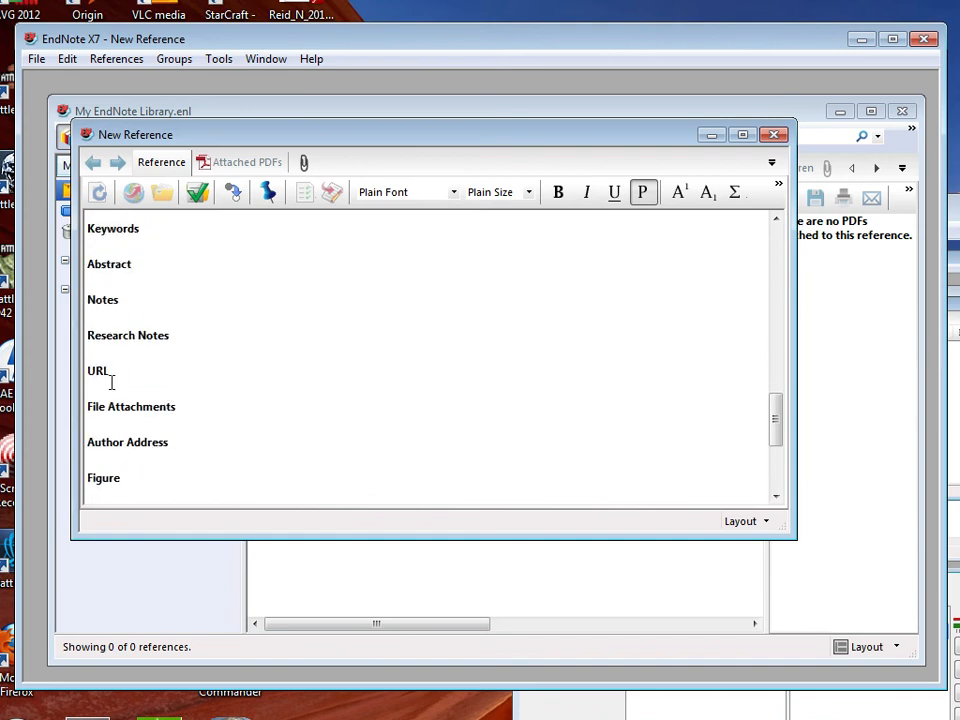
# Go back up to the Web Page reference's Access Date field and close the reference without saving it.
pyautogui.scroll(3, 155, 388)
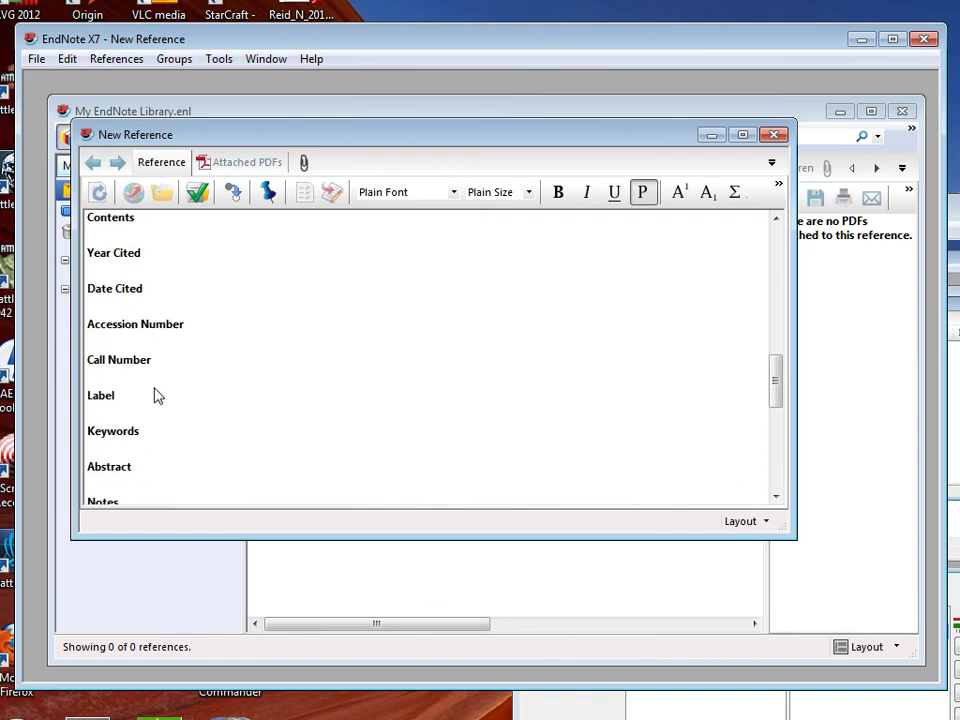
pyautogui.scroll(6, 114, 332)
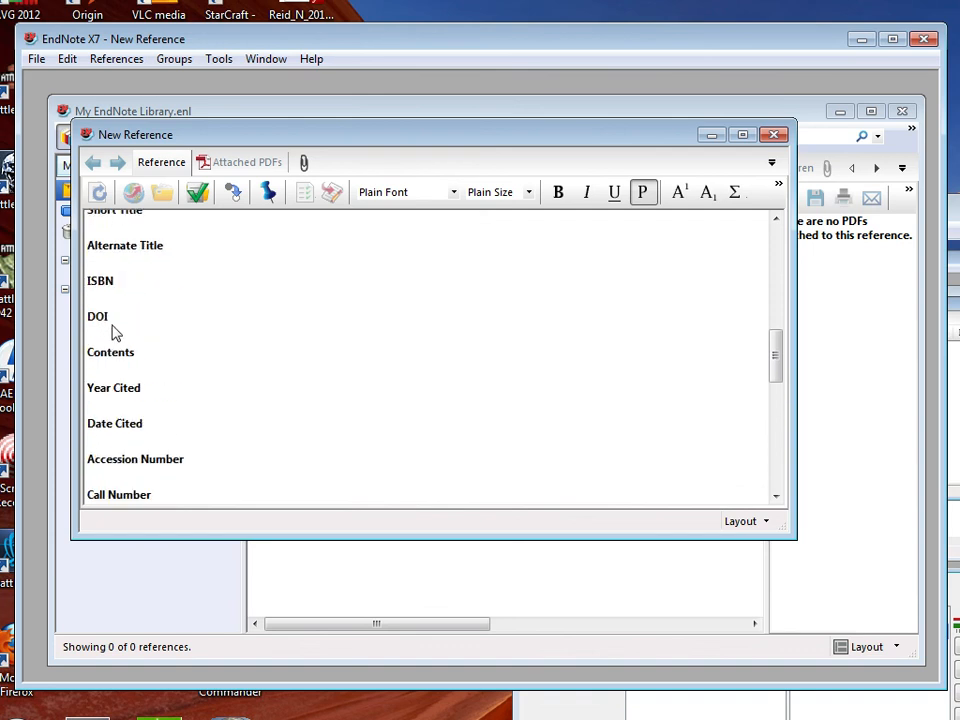
pyautogui.scroll(1, 100, 336)
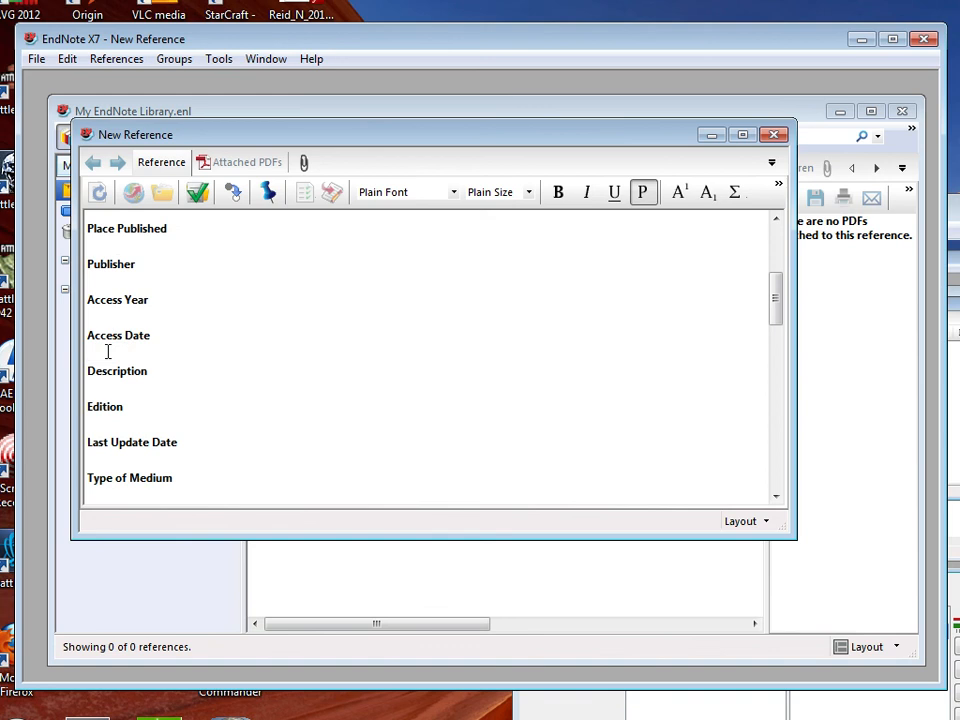
pyautogui.click(246, 347)
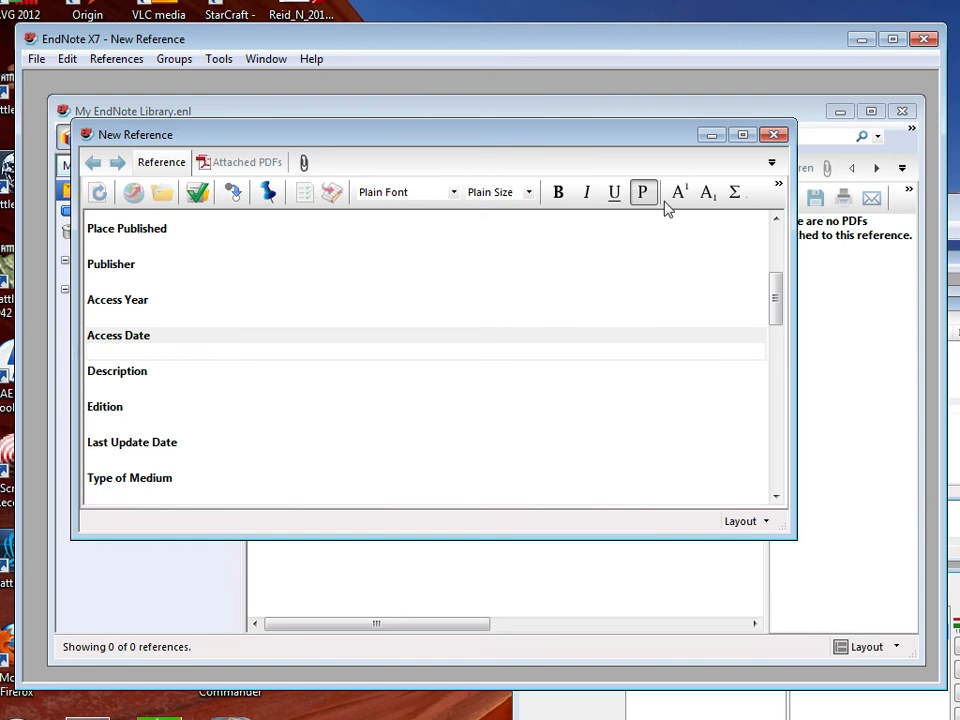
pyautogui.click(772, 137)
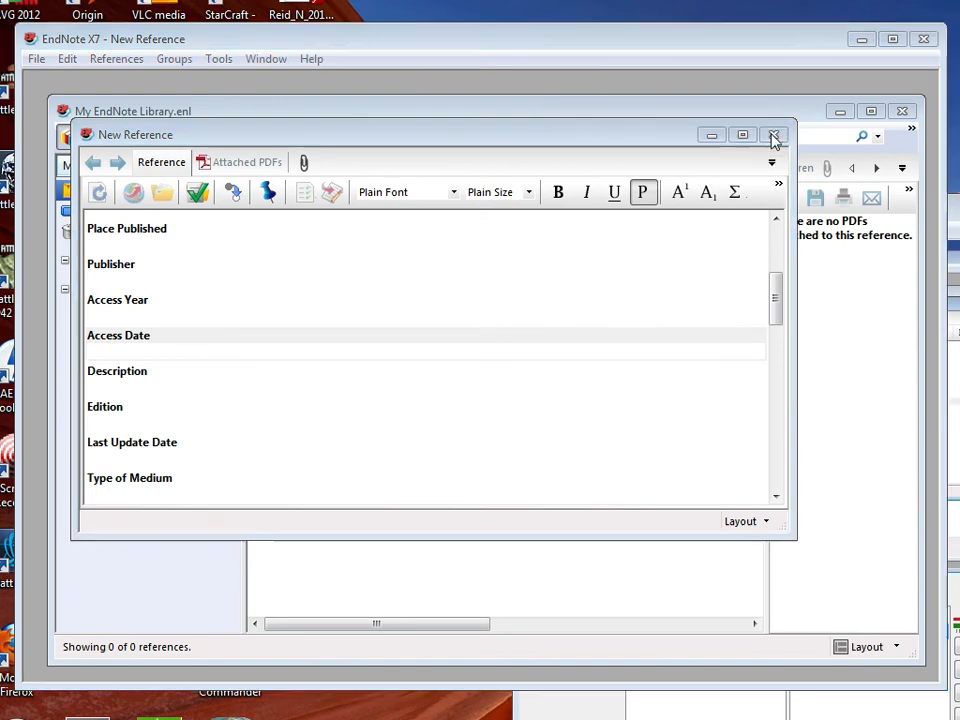
pyautogui.click(484, 414)
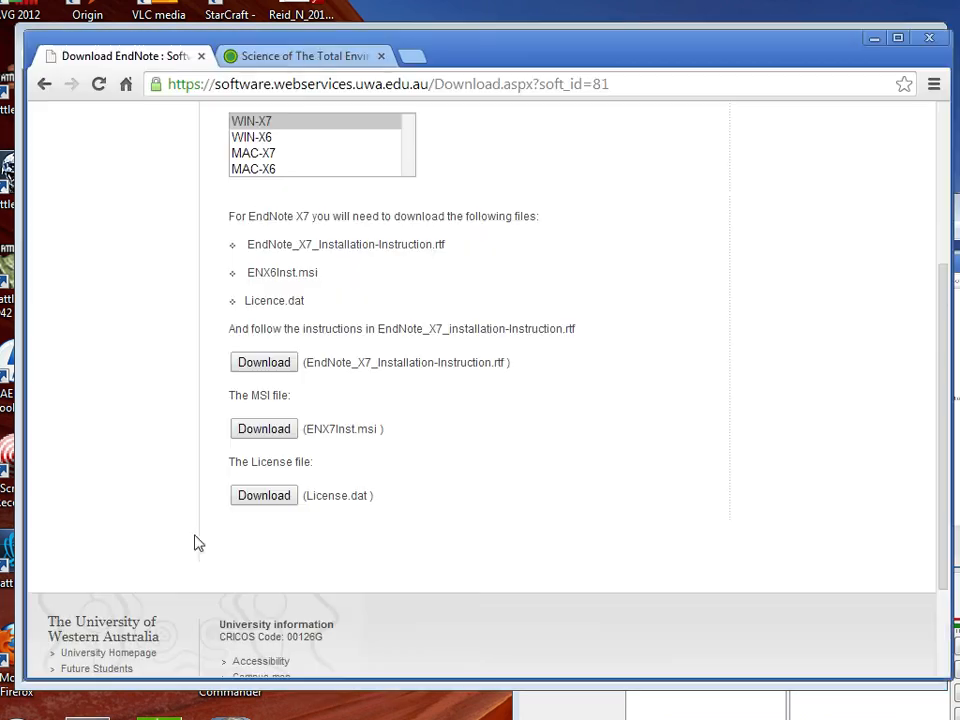
# Switch to the Science of The Total Environment page in the browser and clear the journal restriction from its search.
pyautogui.click(308, 56)
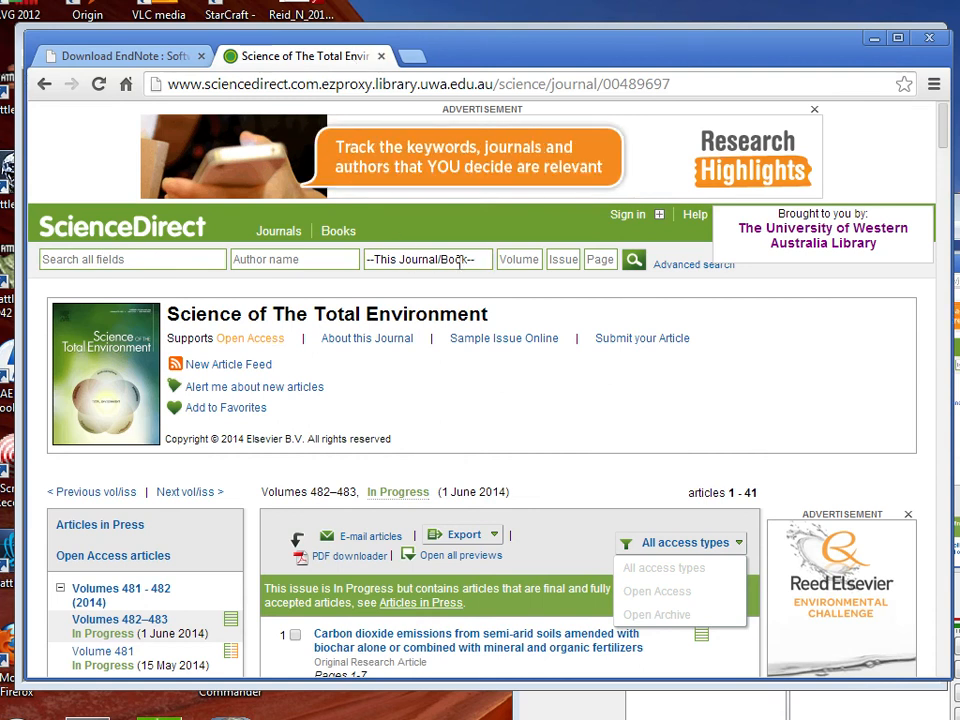
pyautogui.moveTo(478, 259); pyautogui.dragTo(336, 257)
pyautogui.press('BackSpace')
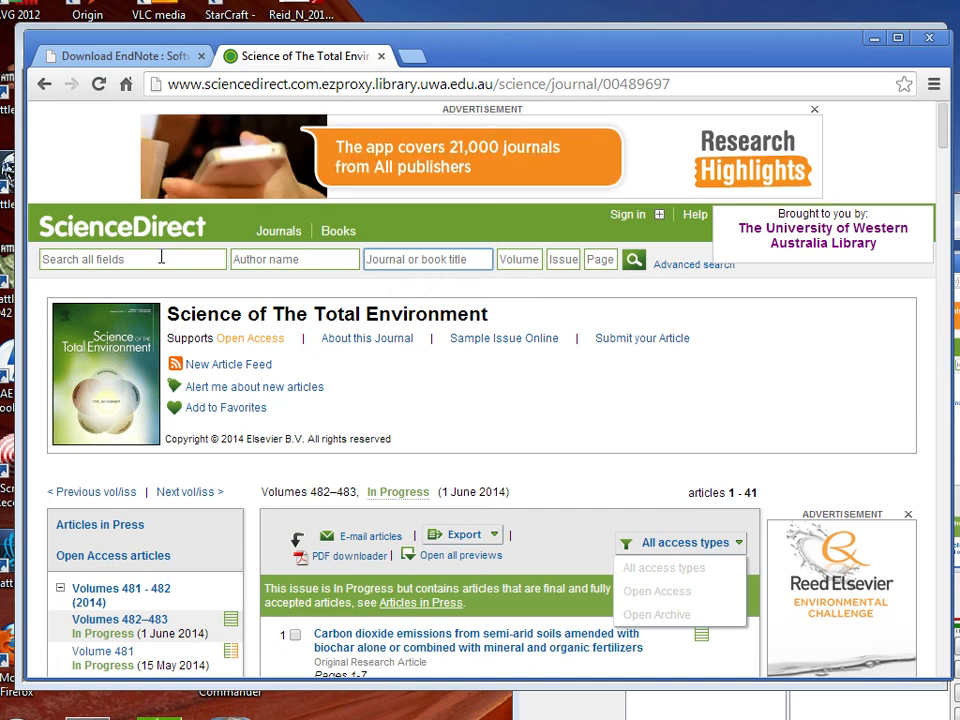
# Open webofknowledge.com in a new browser tab.
pyautogui.click(411, 57)
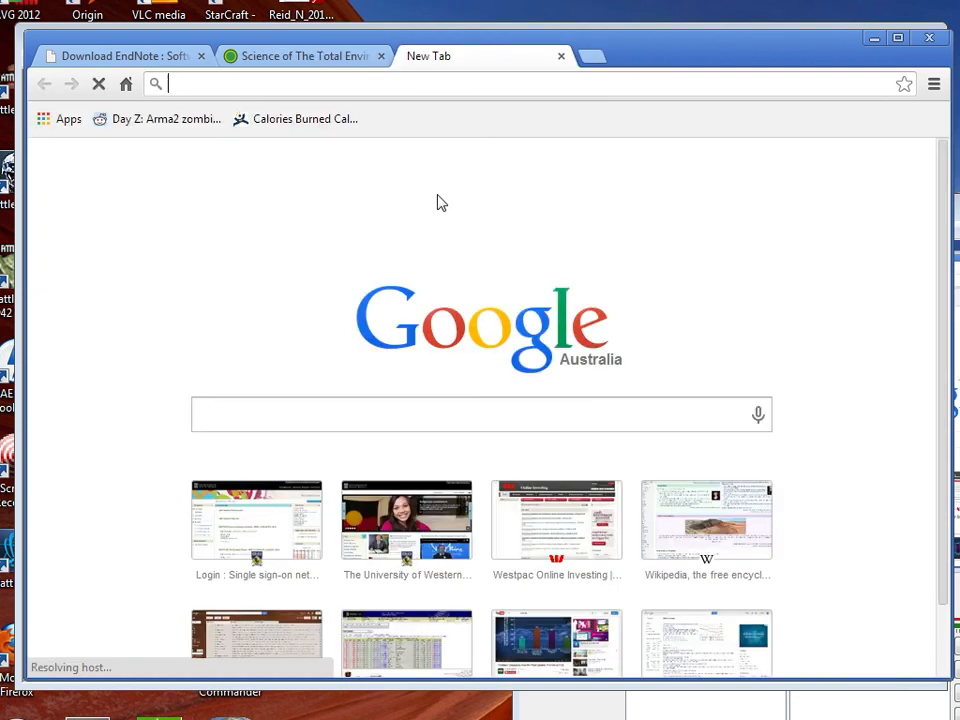
pyautogui.write('webof')
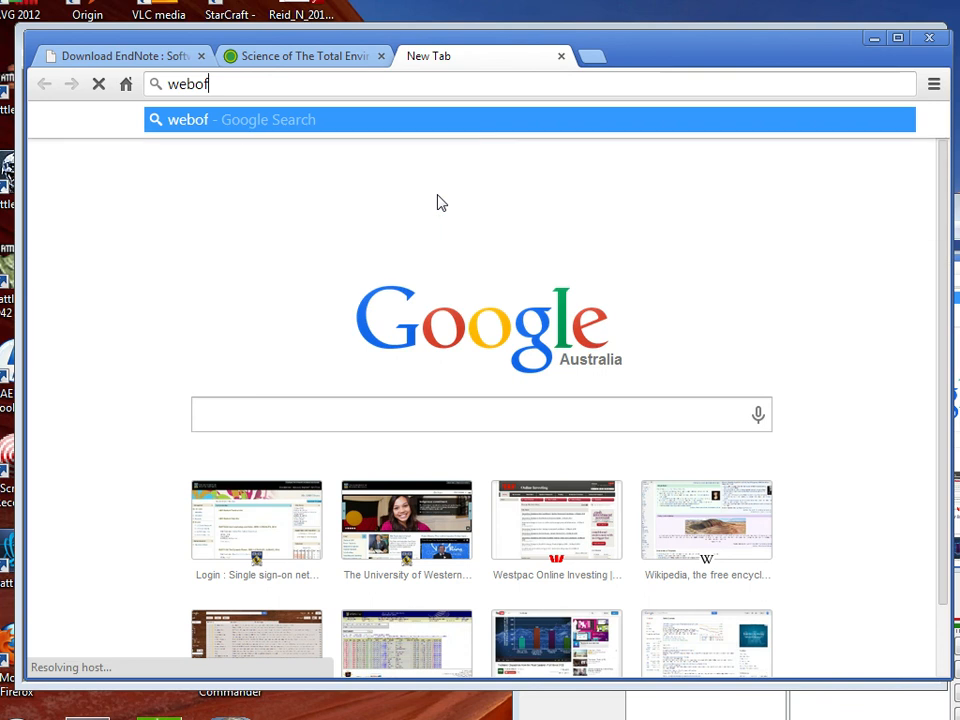
pyautogui.write('knwo')
pyautogui.press('BackSpace')
pyautogui.press('BackSpace')
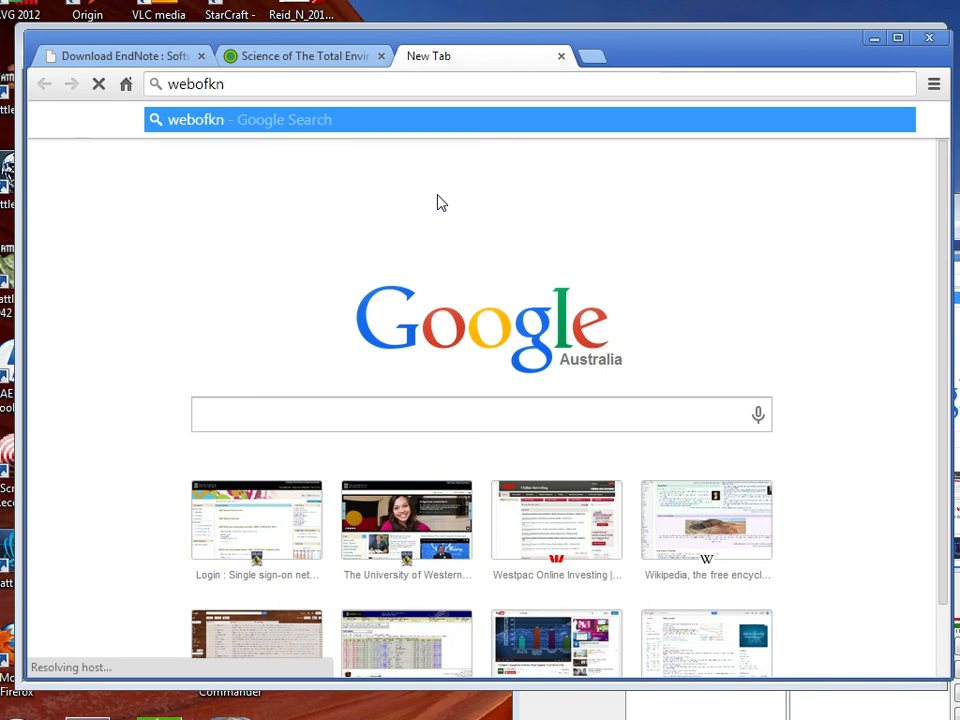
pyautogui.write('owledge.com')
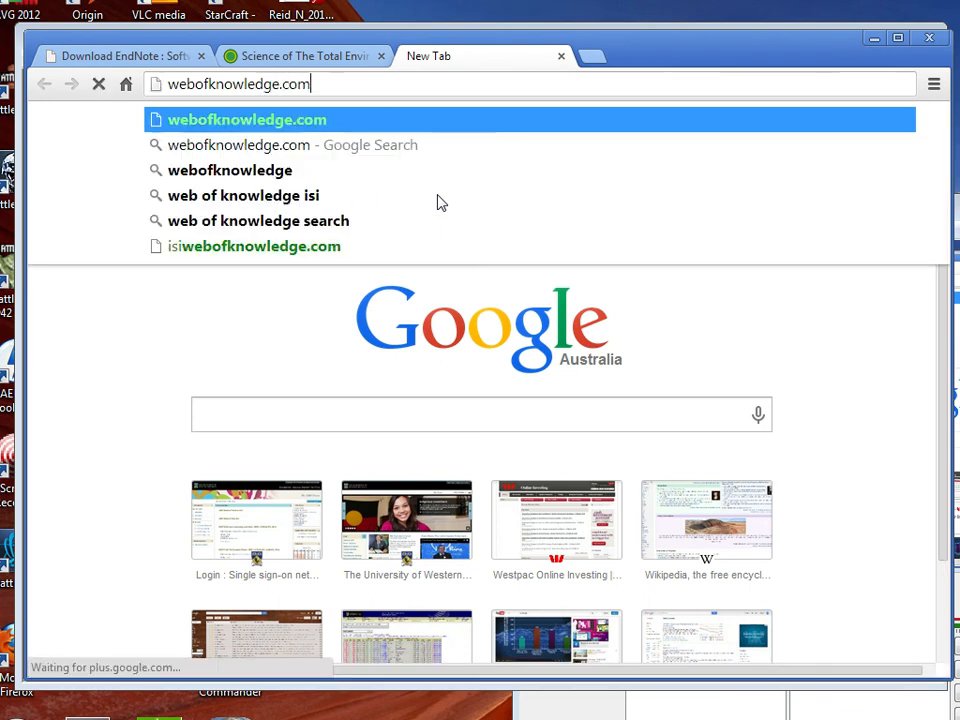
pyautogui.press('Return')
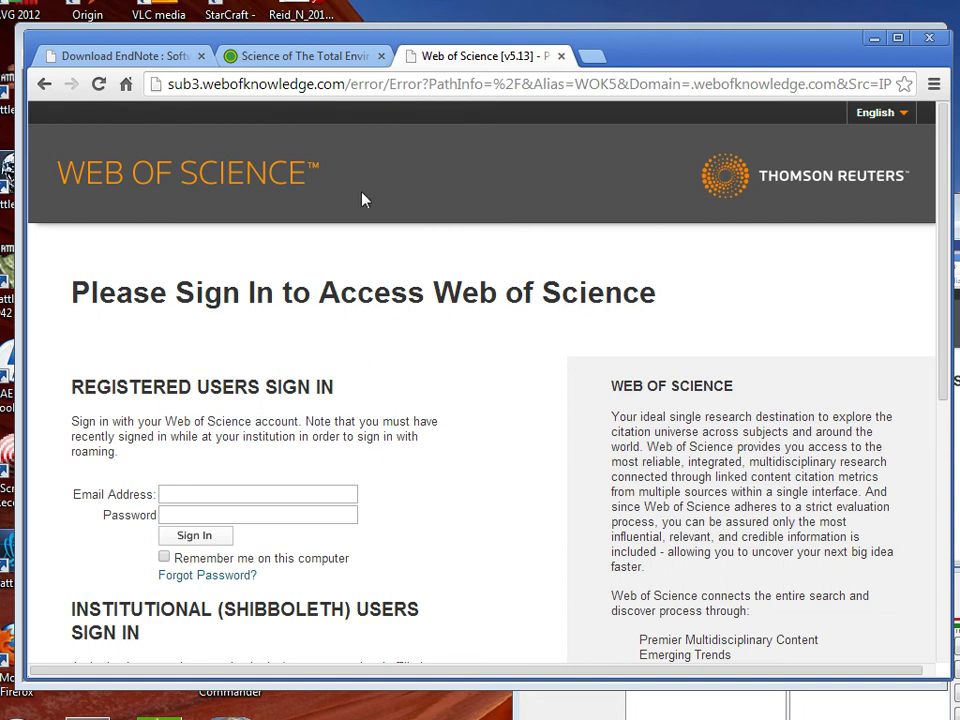
# Return to ScienceDirect and search all fields for "hydraulic fracturing".
pyautogui.click(294, 57)
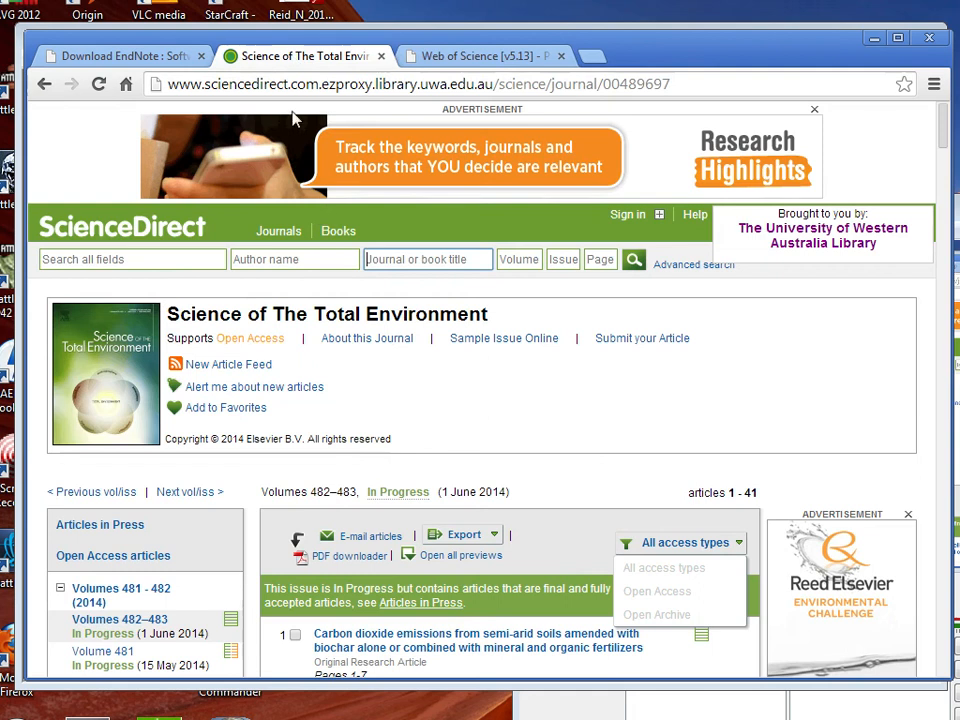
pyautogui.click(142, 260)
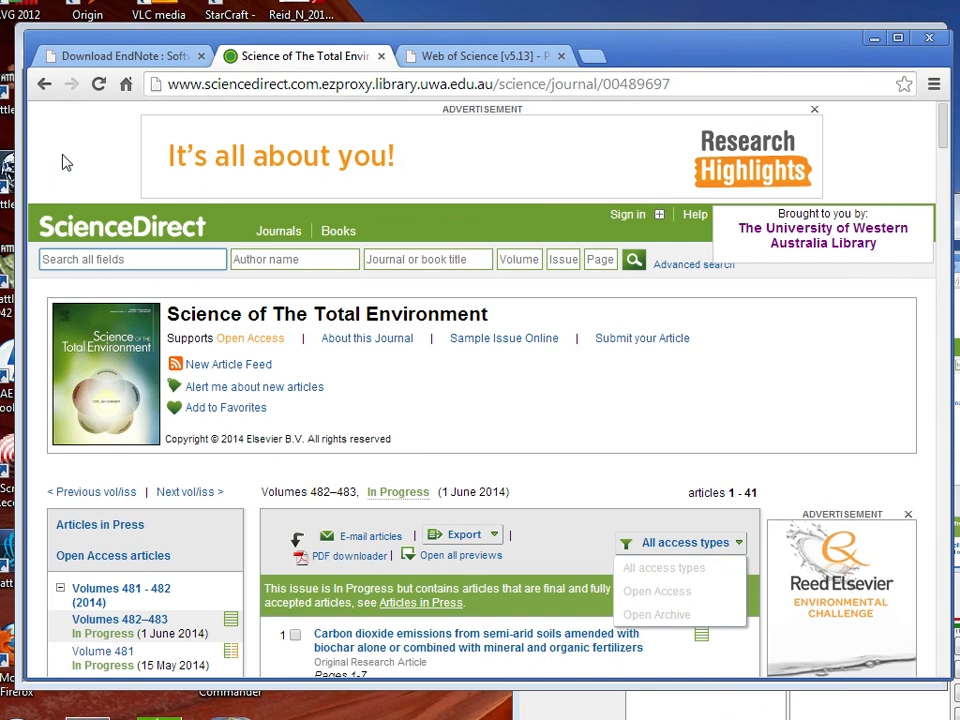
pyautogui.write('h')
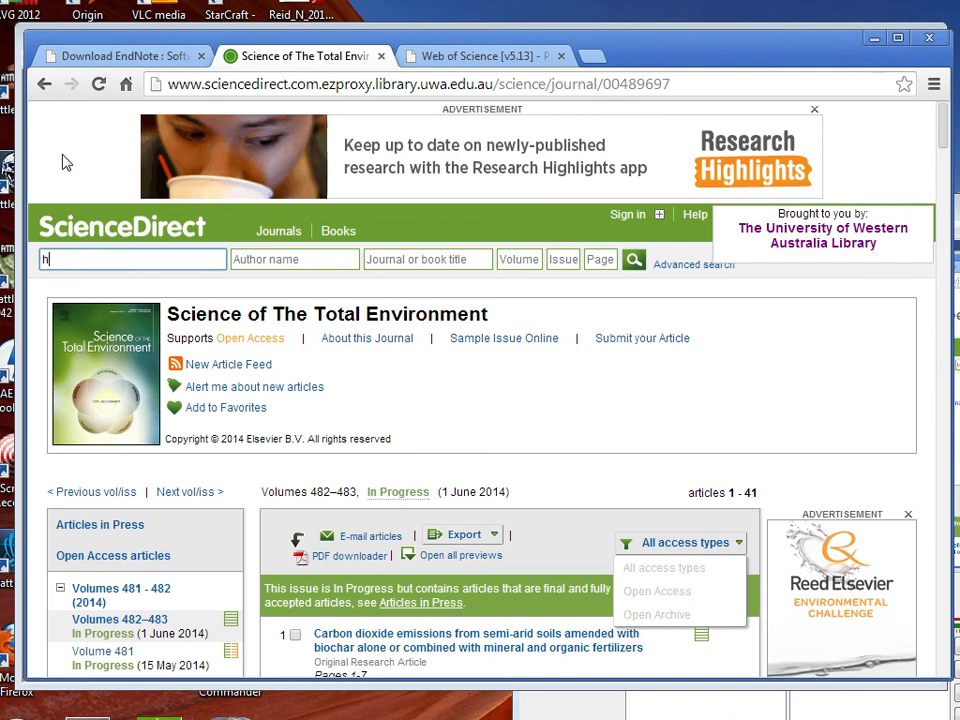
pyautogui.write('ydraulic fracturing')
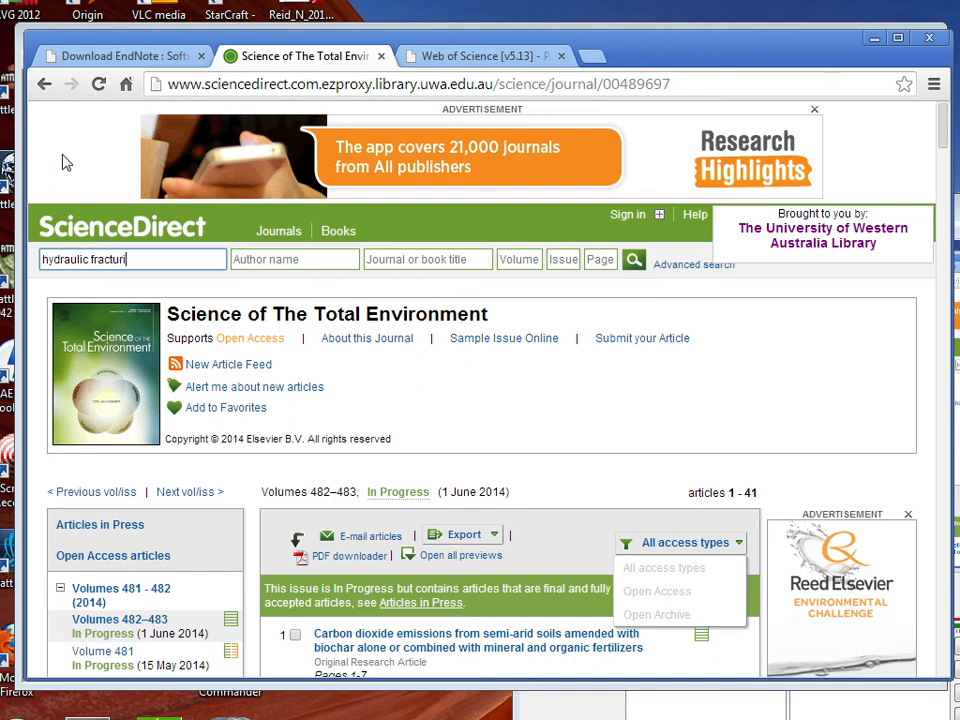
pyautogui.press('Return')
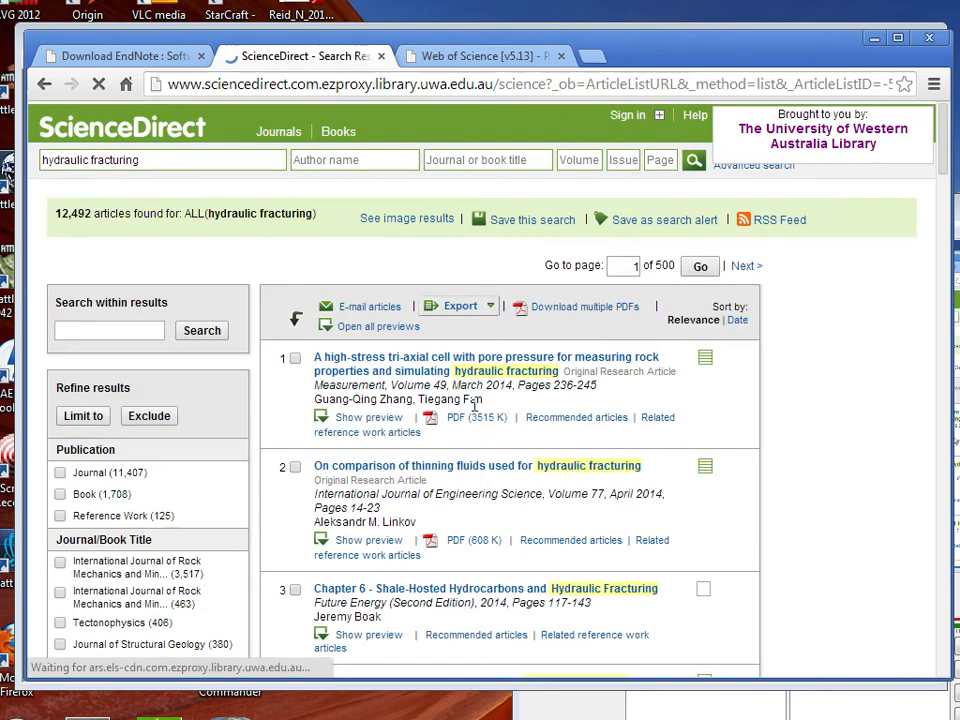
# Select result 7, "Fracking" controversy and communication, in the ScienceDirect search results.
pyautogui.scroll(-2, 381, 396)
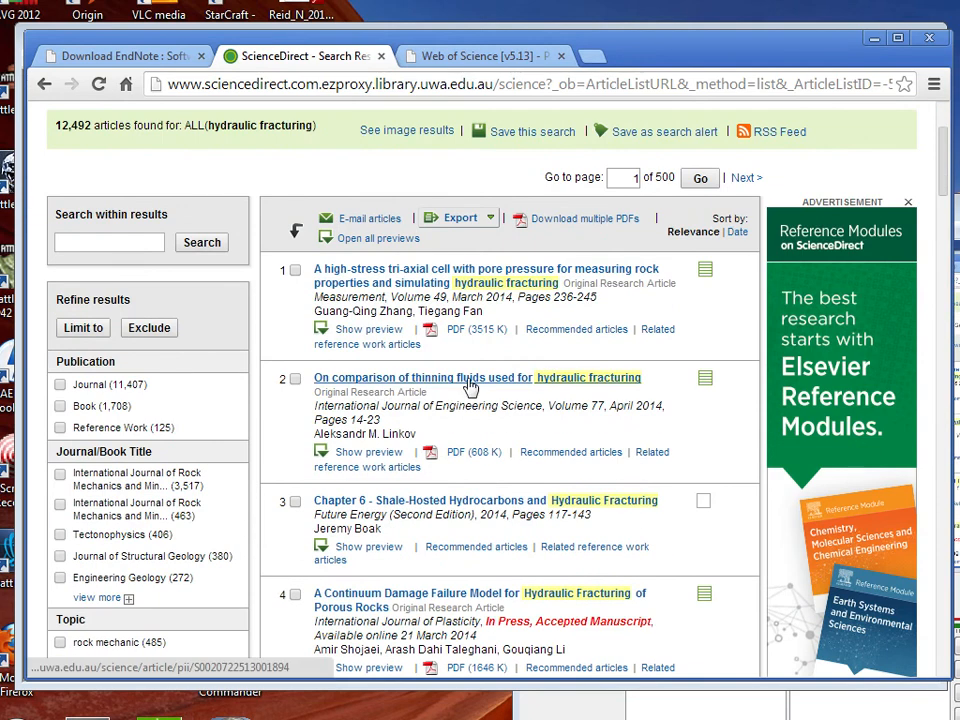
pyautogui.scroll(-2, 450, 400)
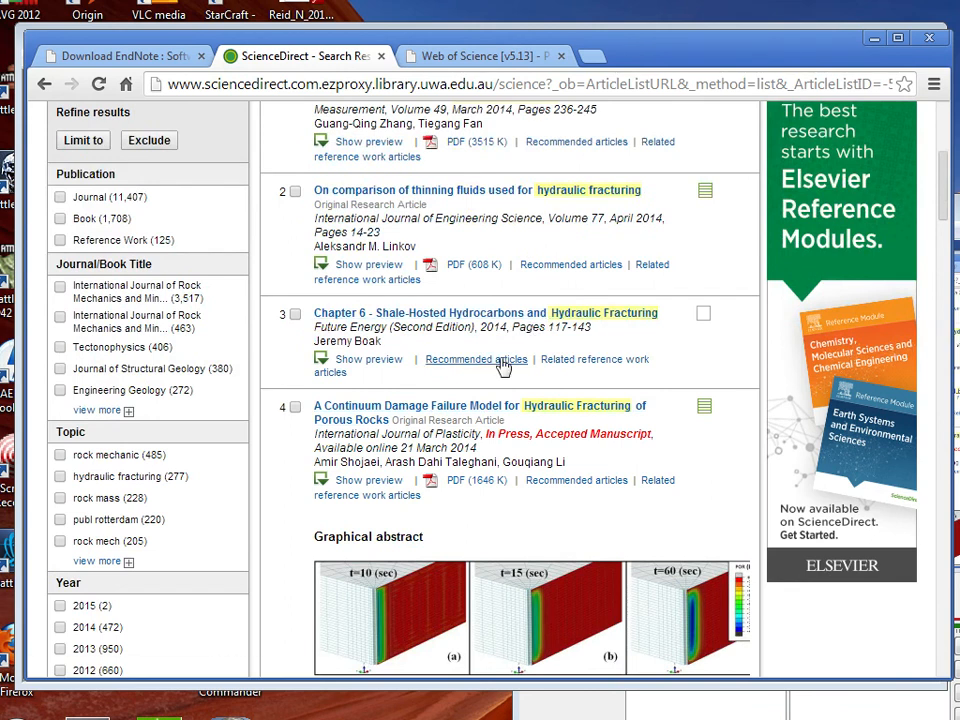
pyautogui.scroll(-4, 440, 296)
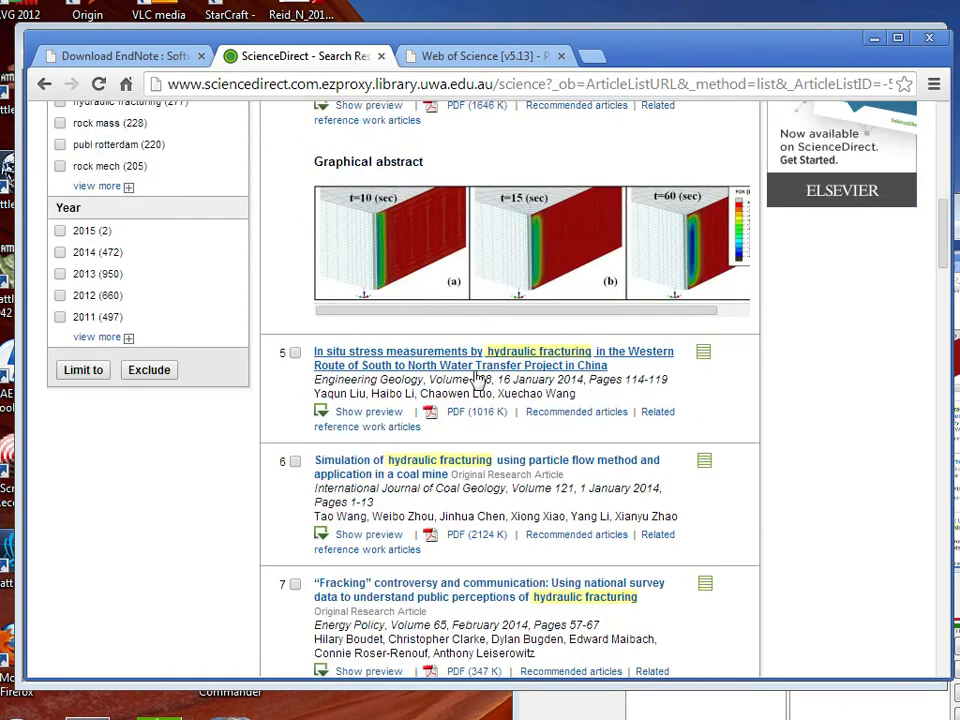
pyautogui.scroll(-3, 488, 377)
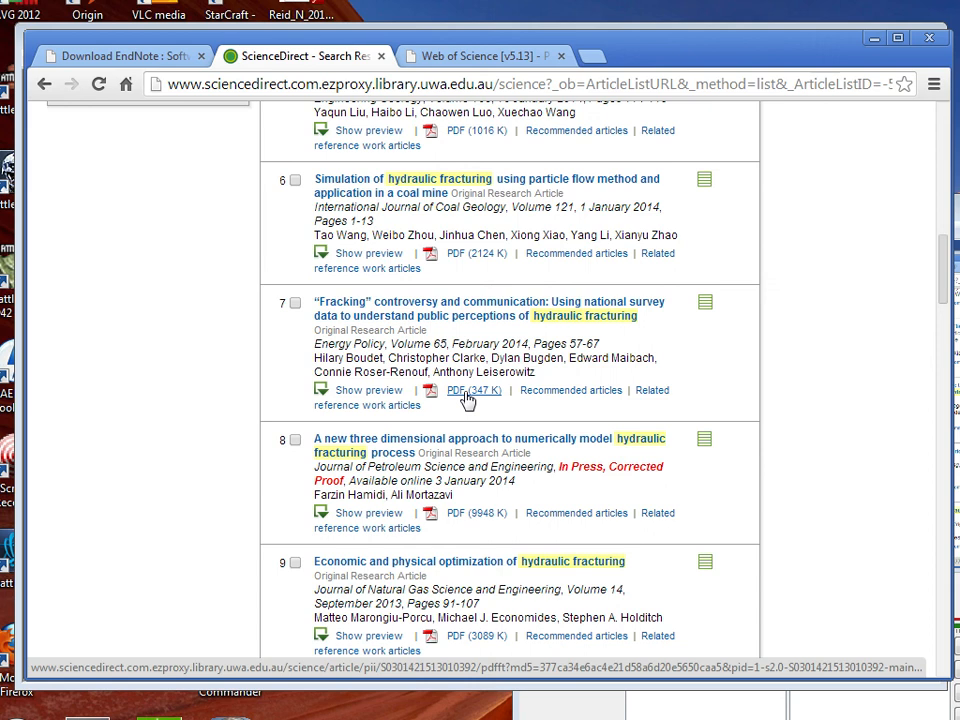
pyautogui.click(295, 303)
# View the citation export options for the selected article, including the RIS format for EndNote, without exporting.
pyautogui.scroll(9, 398, 352)
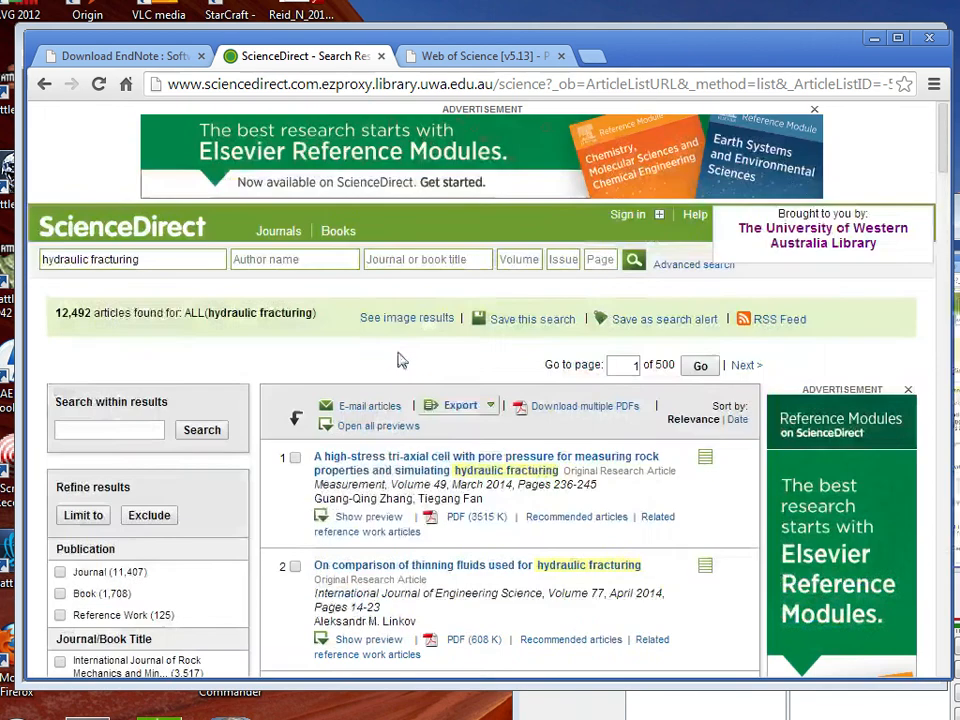
pyautogui.click(488, 406)
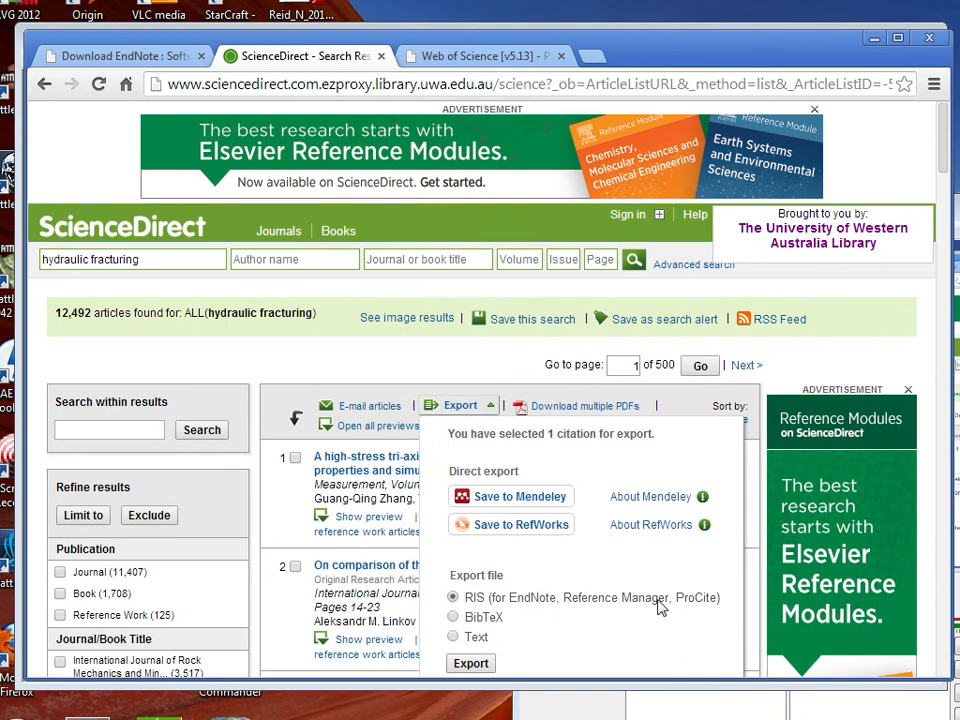
pyautogui.click(338, 488)
# Open the PDF of the "Fracking" controversy and communication article and look over its first page.
pyautogui.scroll(-5, 415, 500)
pyautogui.scroll(-9, 418, 497)
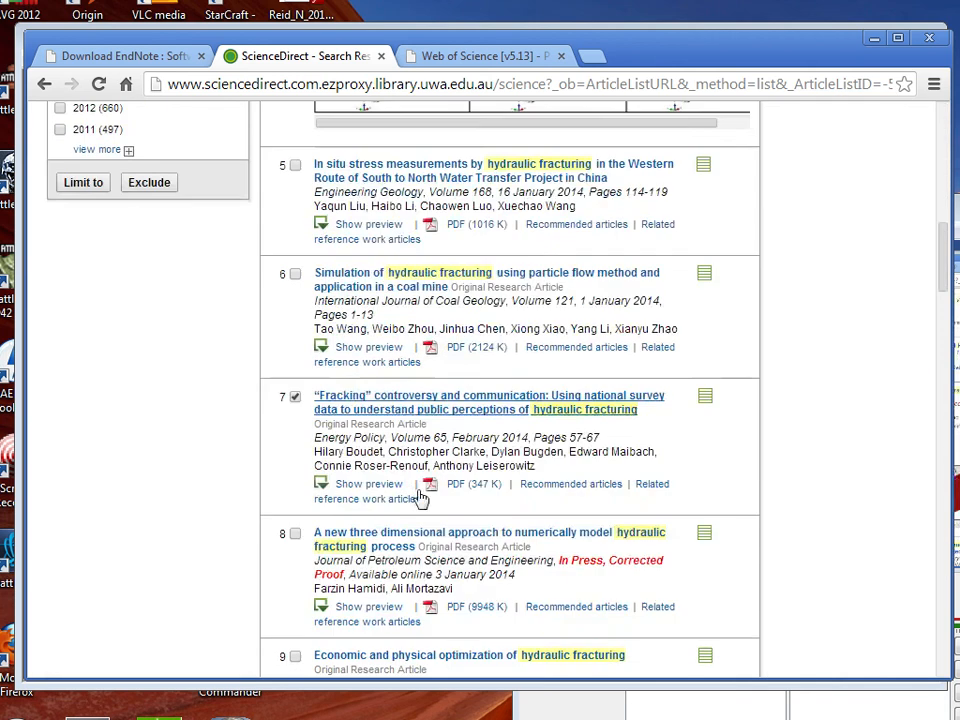
pyautogui.scroll(2, 424, 490)
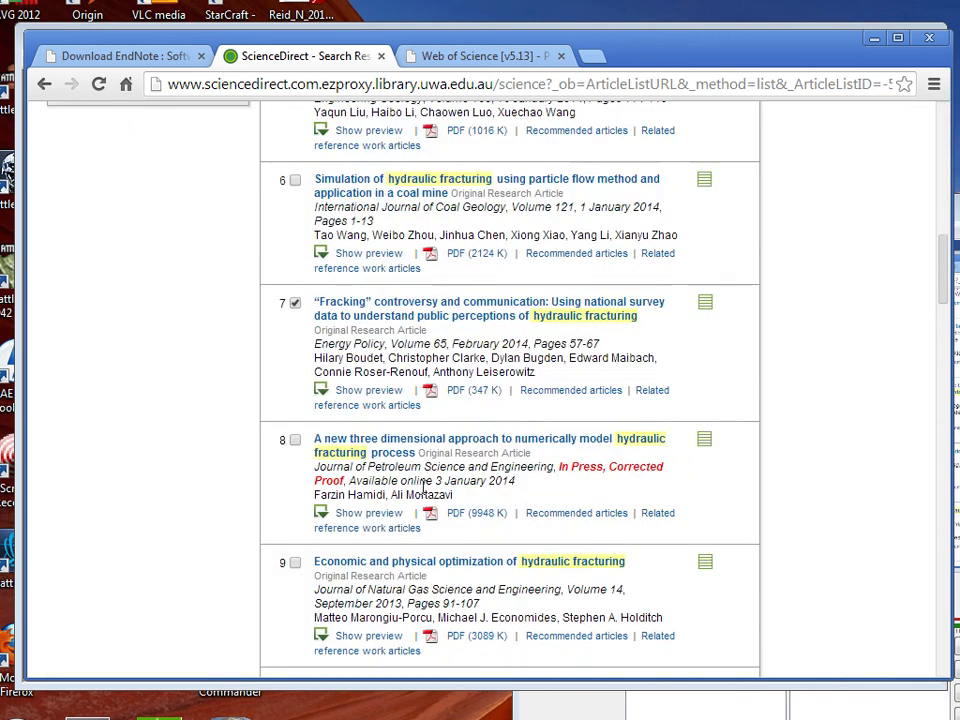
pyautogui.click(464, 393)
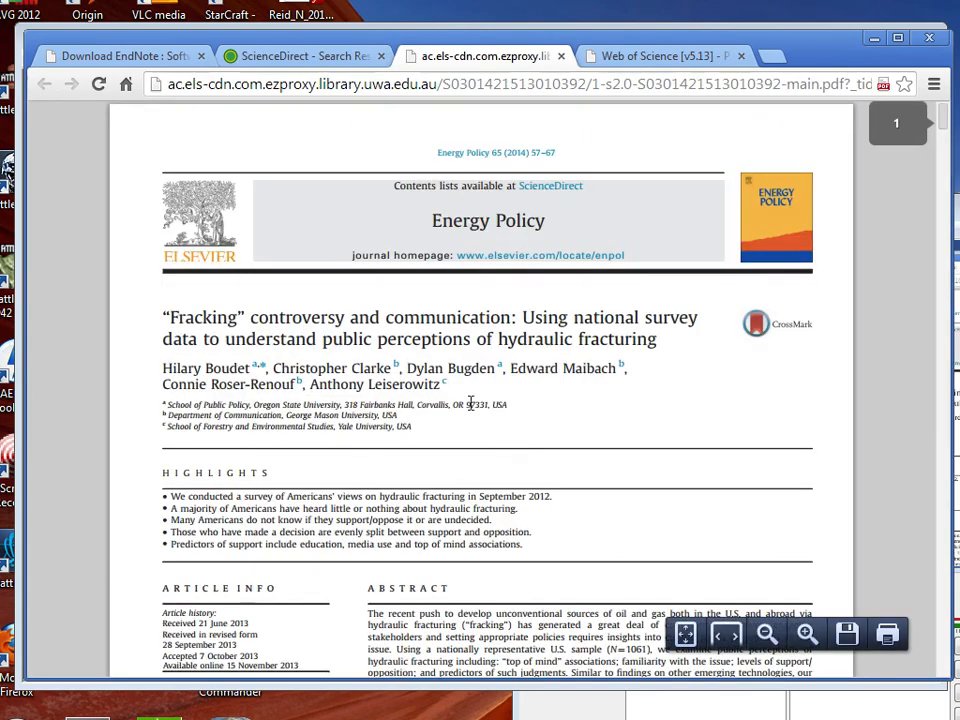
pyautogui.scroll(-2, 470, 403)
pyautogui.scroll(2, 470, 403)
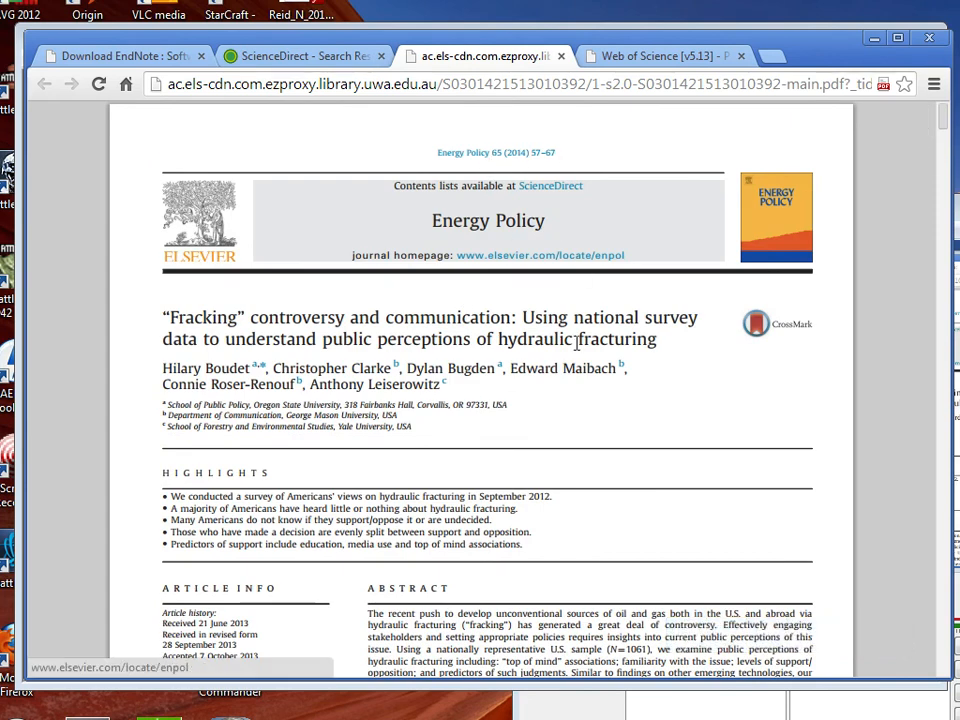
pyautogui.scroll(-3, 602, 463)
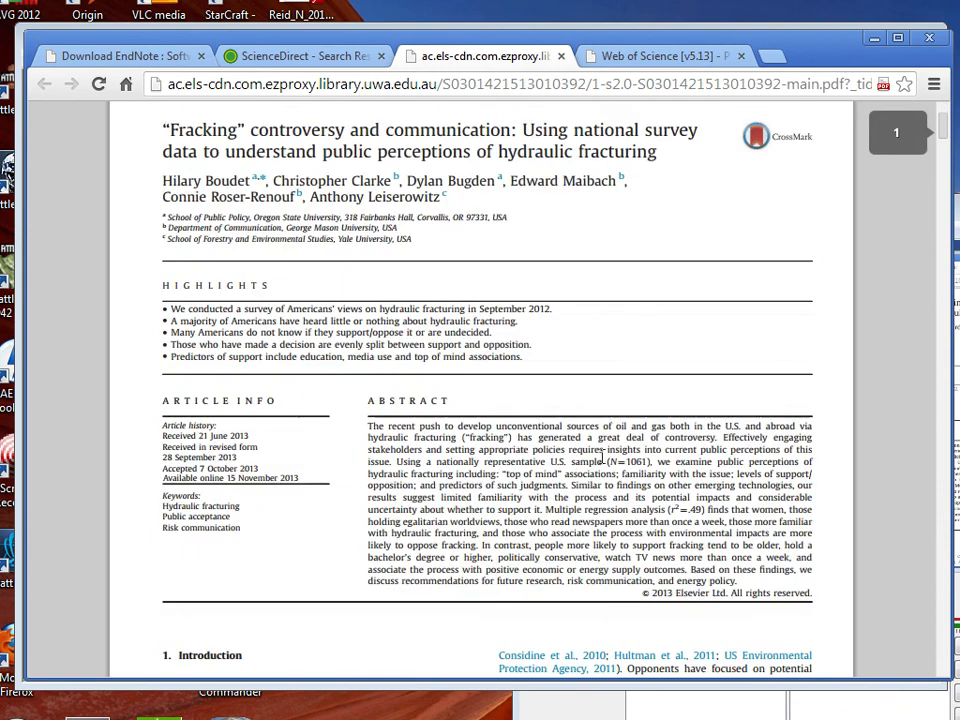
pyautogui.scroll(3, 558, 432)
pyautogui.rightClick(558, 432)
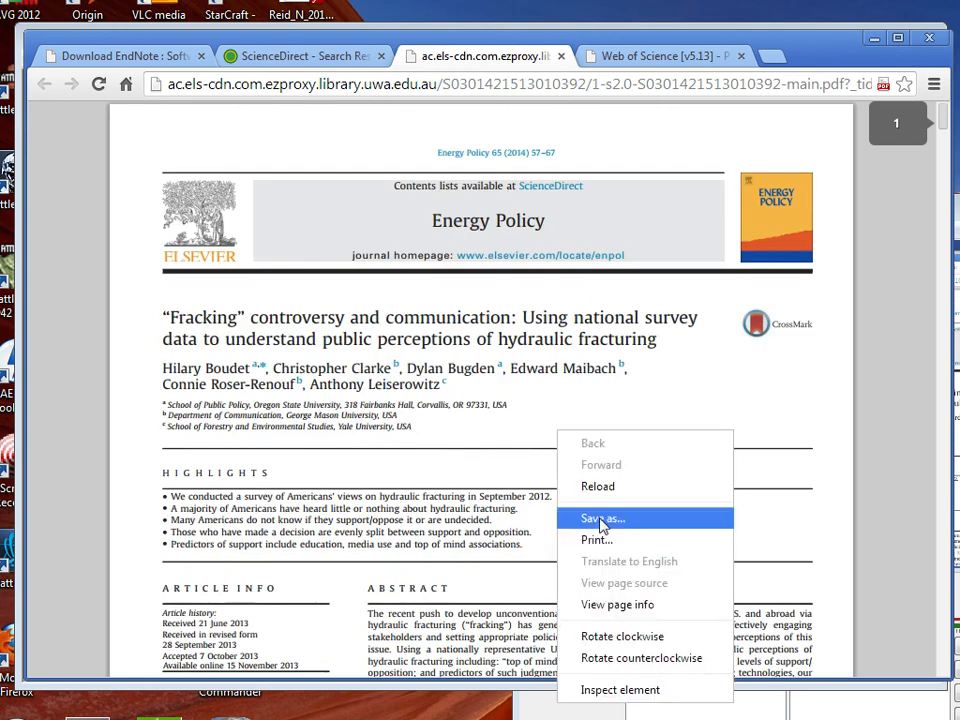
pyautogui.click(602, 519)
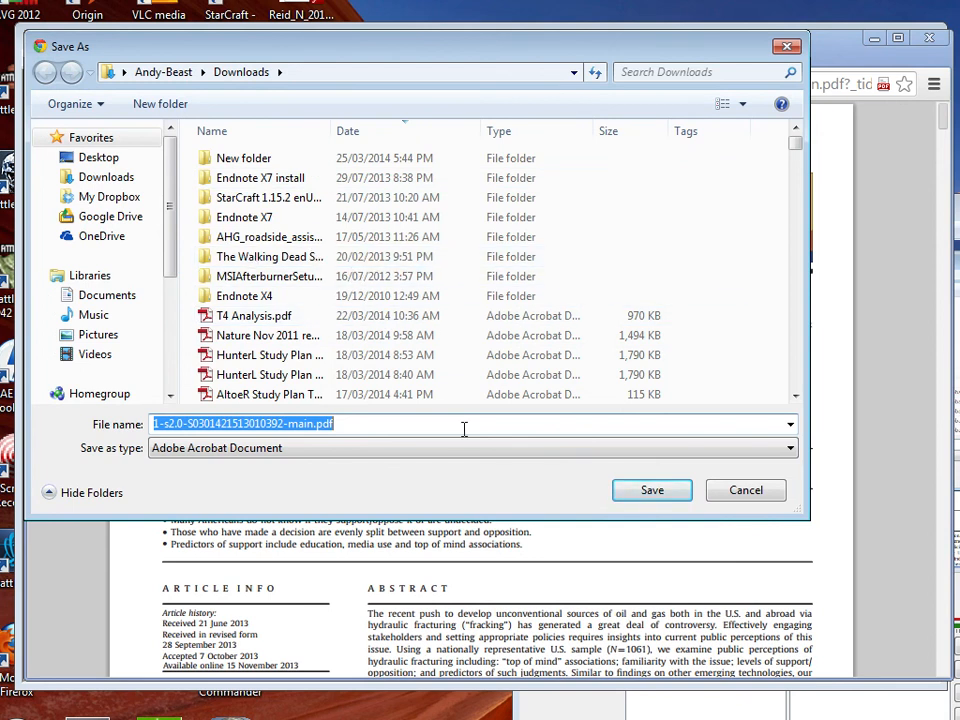
pyautogui.click(648, 491)
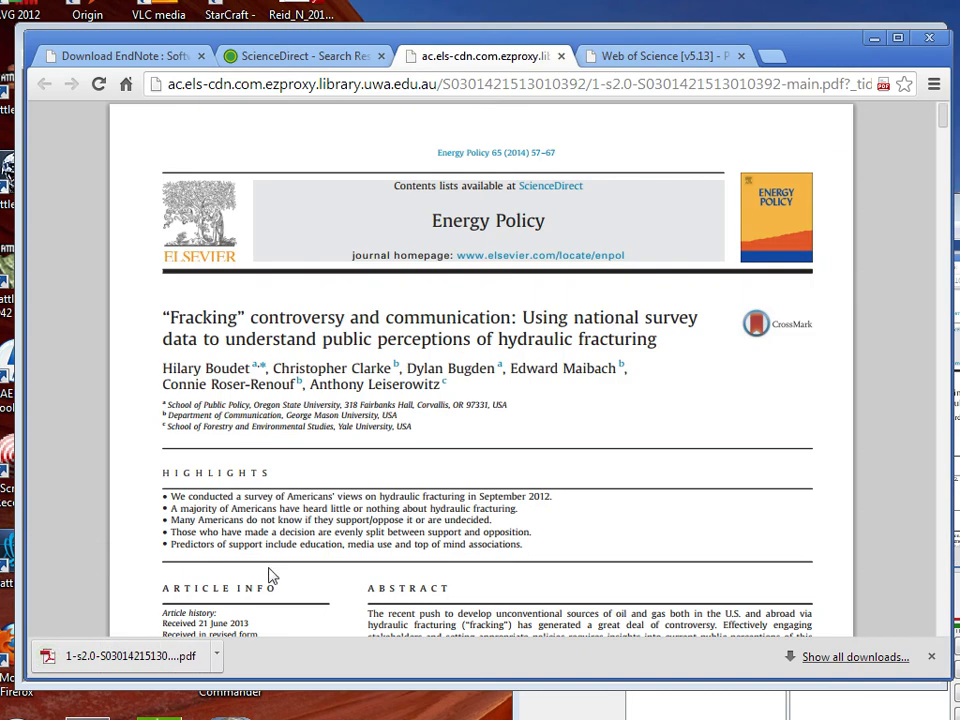
pyautogui.click(293, 719)
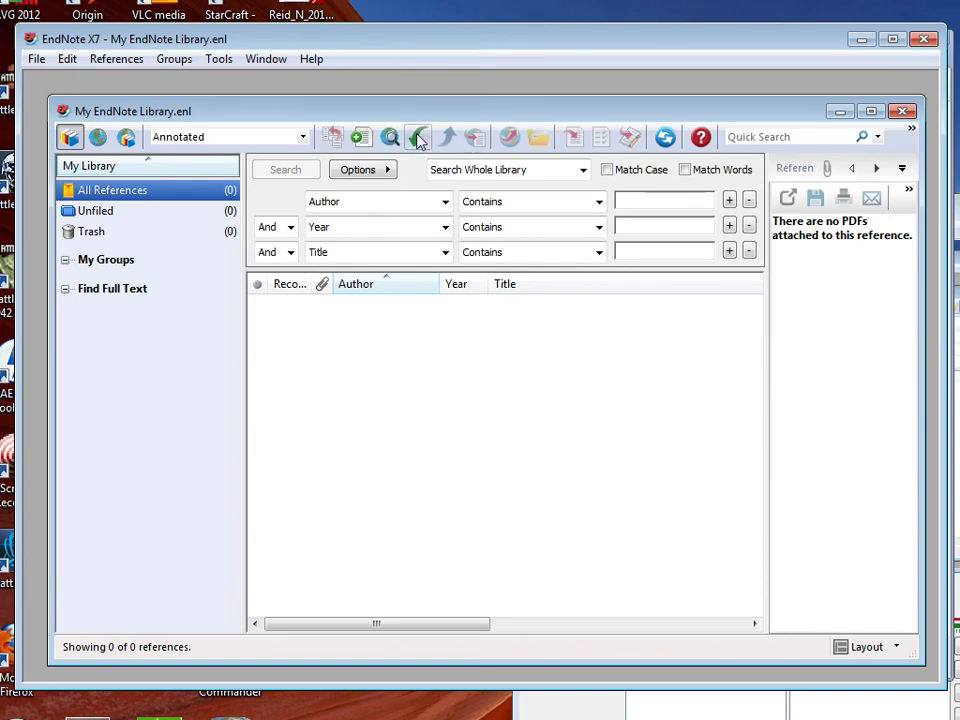
pyautogui.click(35, 58)
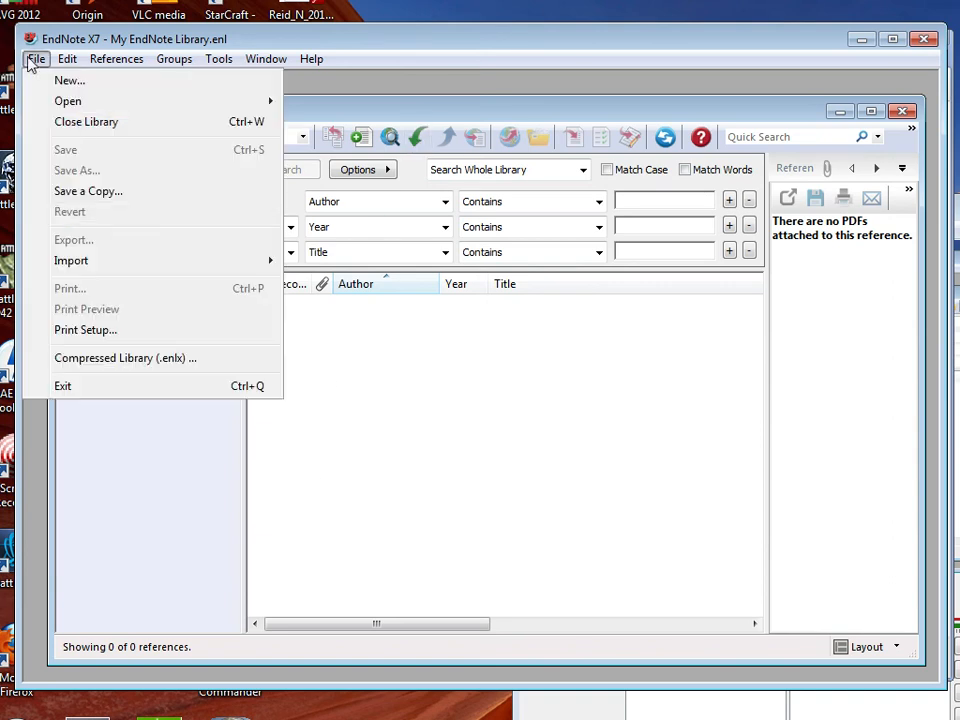
pyautogui.click(45, 58)
pyautogui.click(36, 58)
pyautogui.click(36, 58)
pyautogui.click(419, 138)
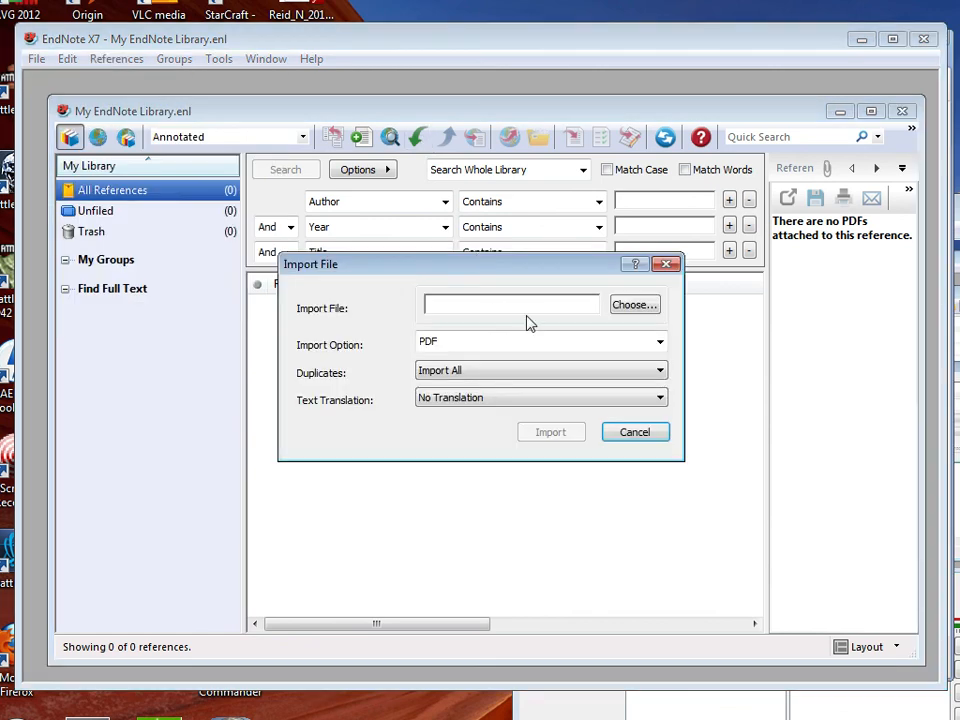
pyautogui.click(628, 306)
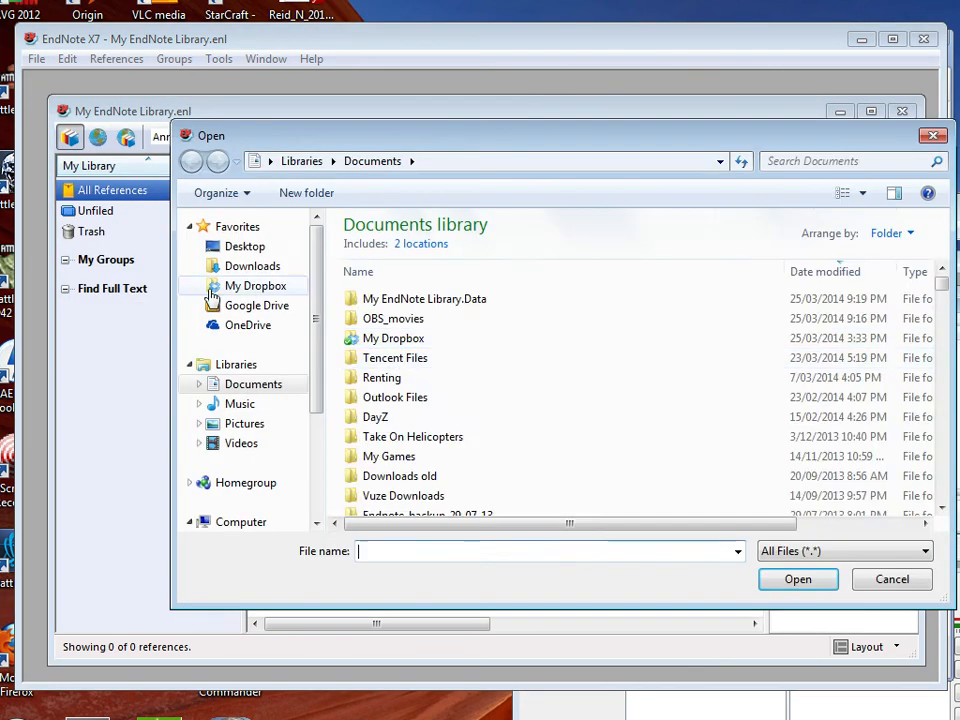
pyautogui.click(240, 268)
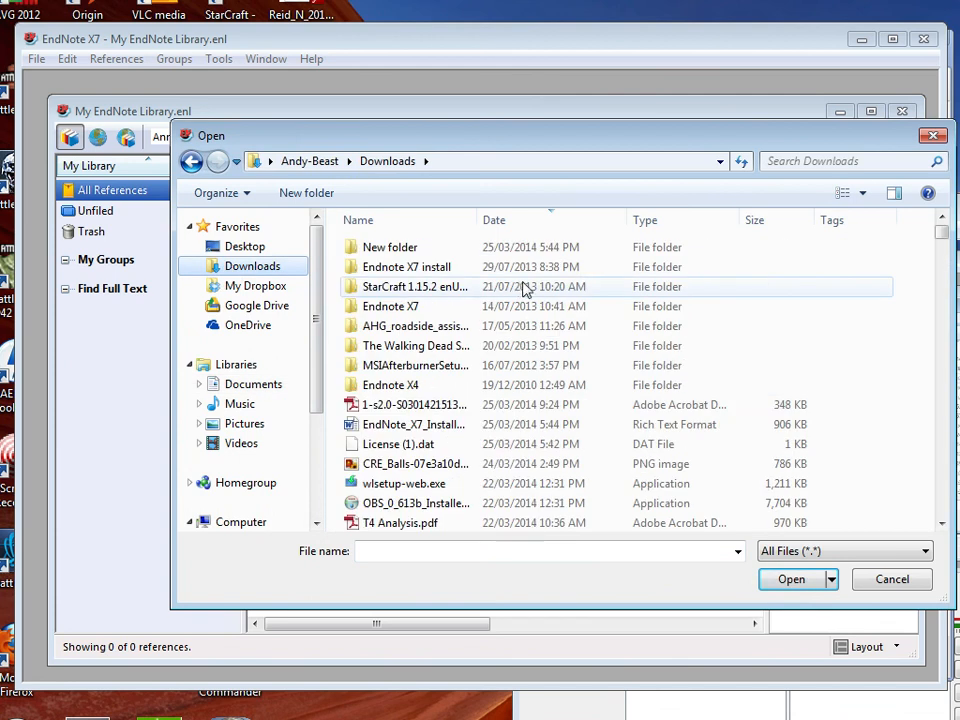
pyautogui.click(395, 413)
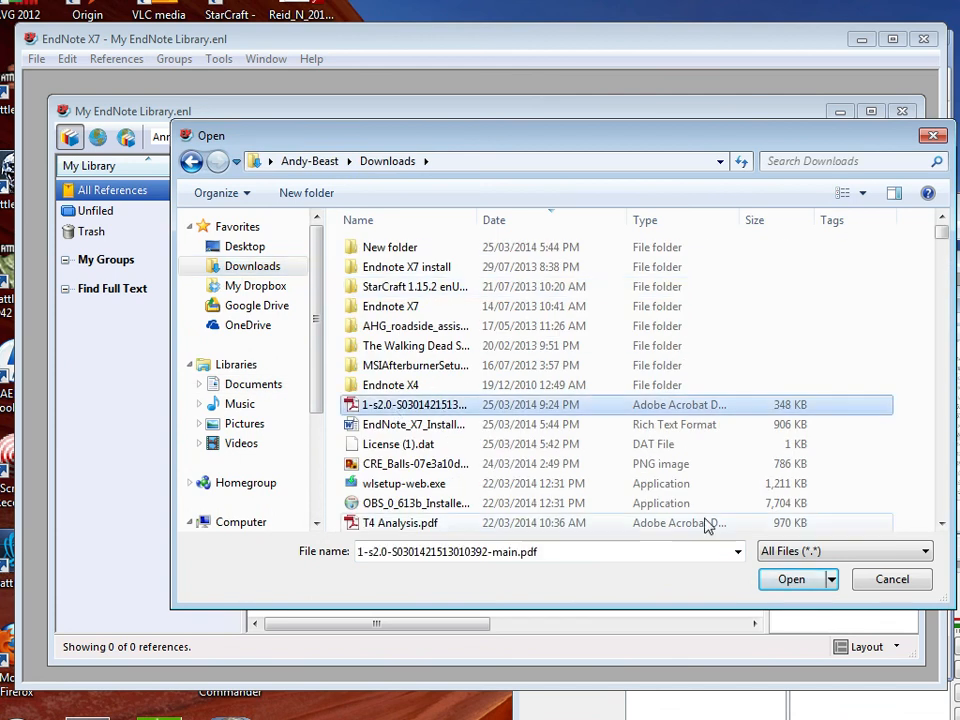
pyautogui.click(814, 578)
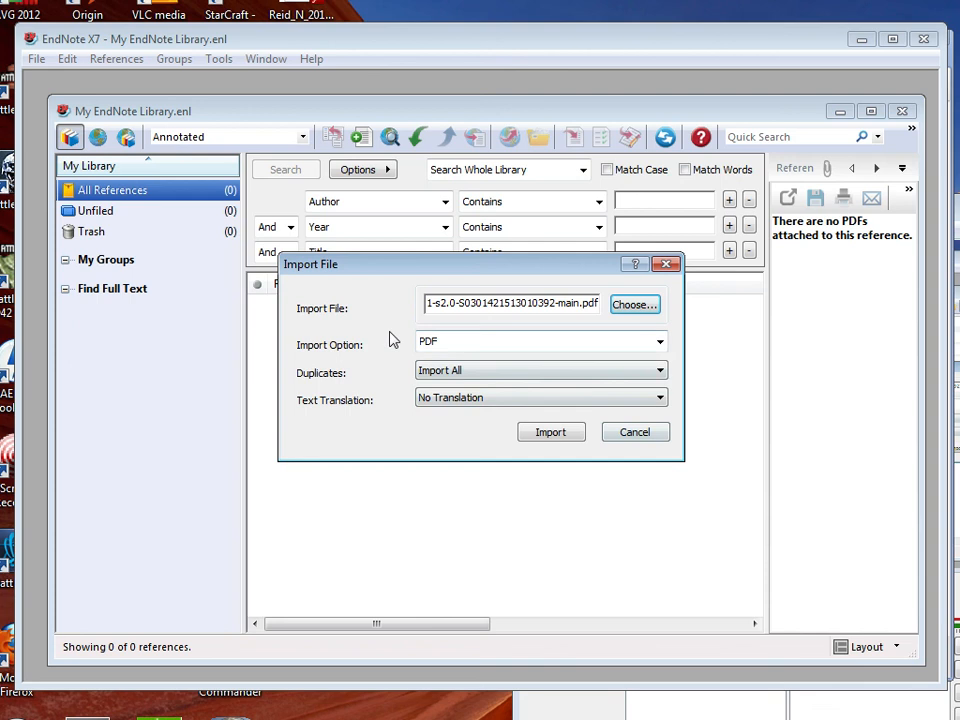
pyautogui.click(551, 432)
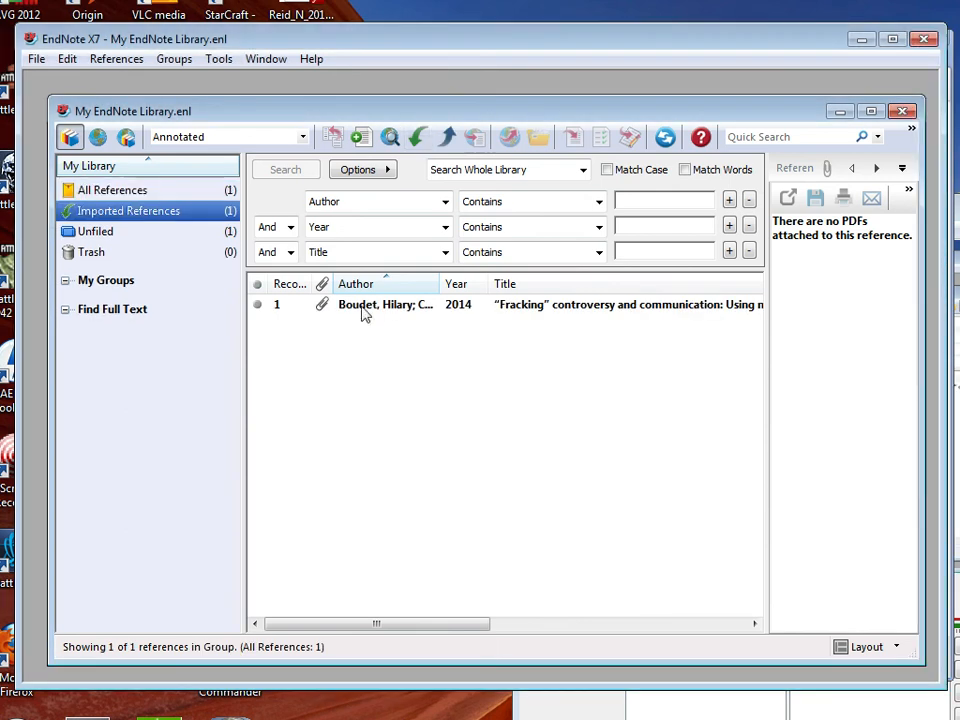
# Open the imported "Fracking" controversy reference and look through its fields down to the file attachments.
pyautogui.click(364, 308)
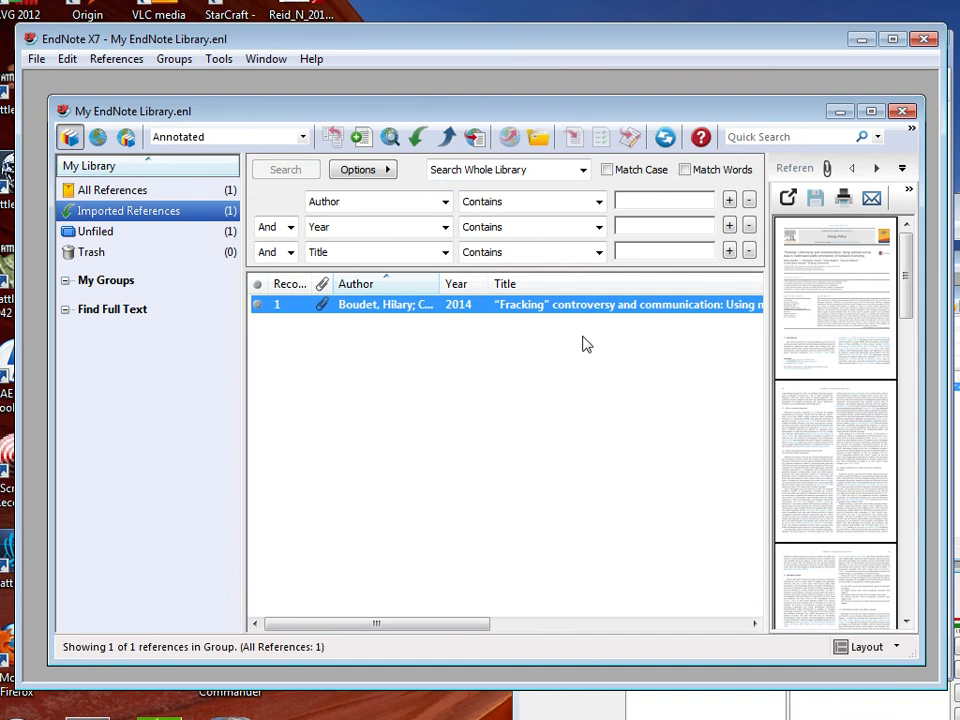
pyautogui.doubleClick(401, 311)
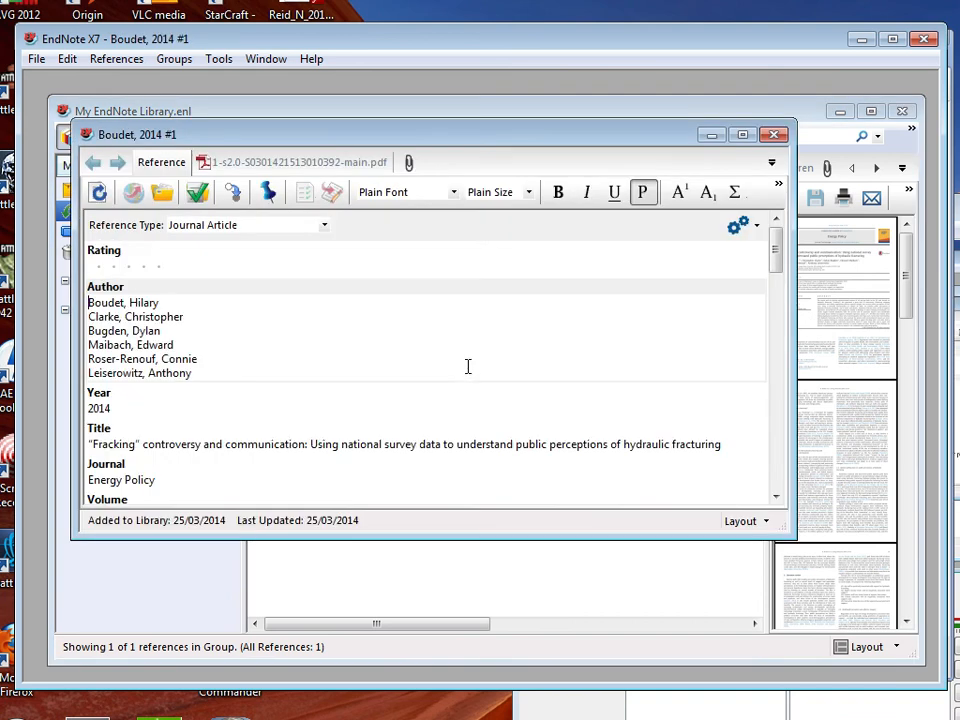
pyautogui.scroll(-5, 467, 368)
pyautogui.scroll(-10, 467, 368)
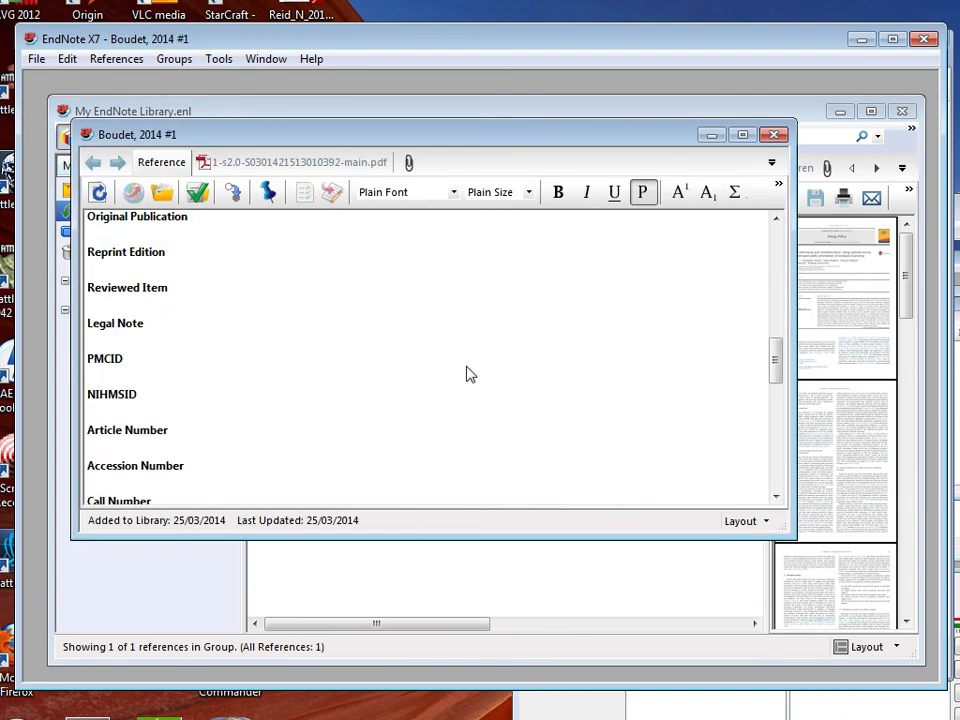
pyautogui.scroll(-5, 320, 389)
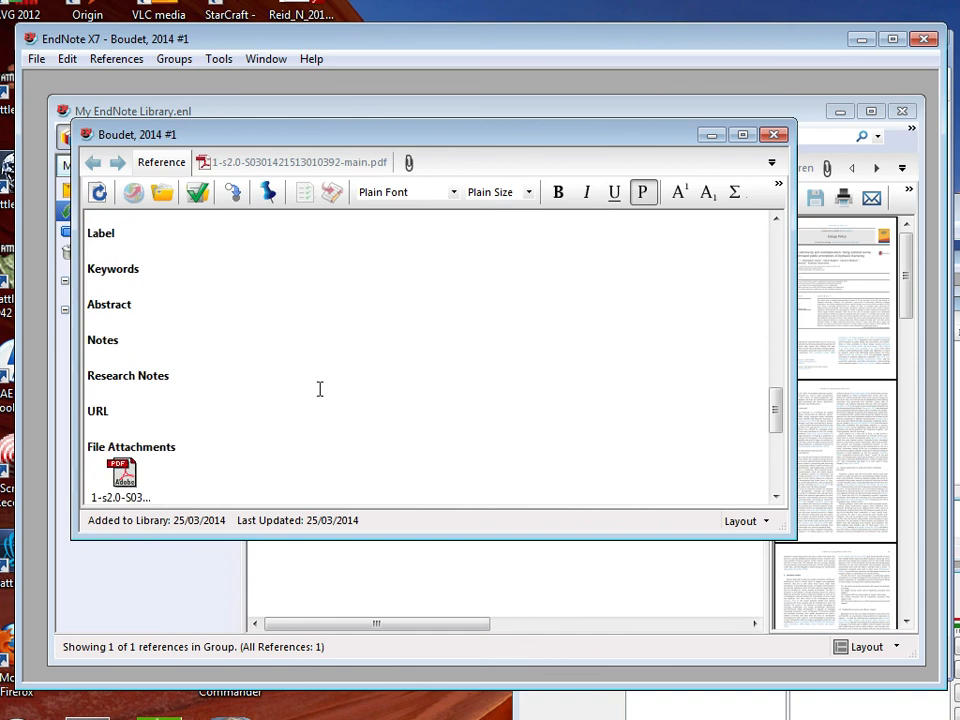
# View the reference's attached PDF in Adobe Reader, look over its first page, and close both the PDF and the reference.
pyautogui.click(283, 395)
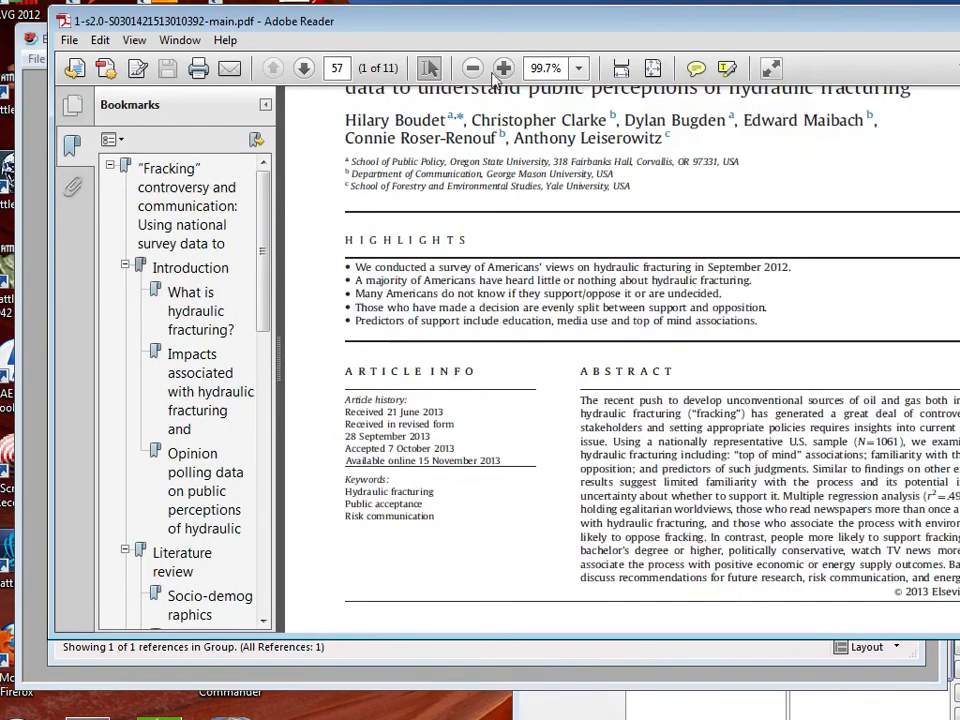
pyautogui.moveTo(443, 21); pyautogui.dragTo(394, 56)
pyautogui.scroll(5, 706, 389)
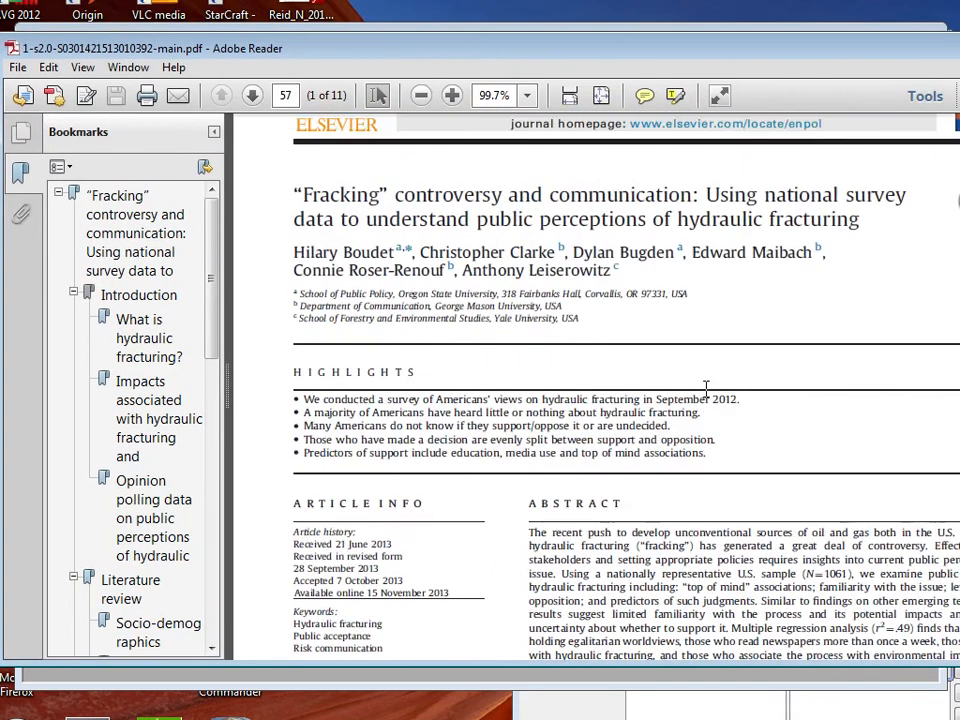
pyautogui.scroll(-8, 706, 389)
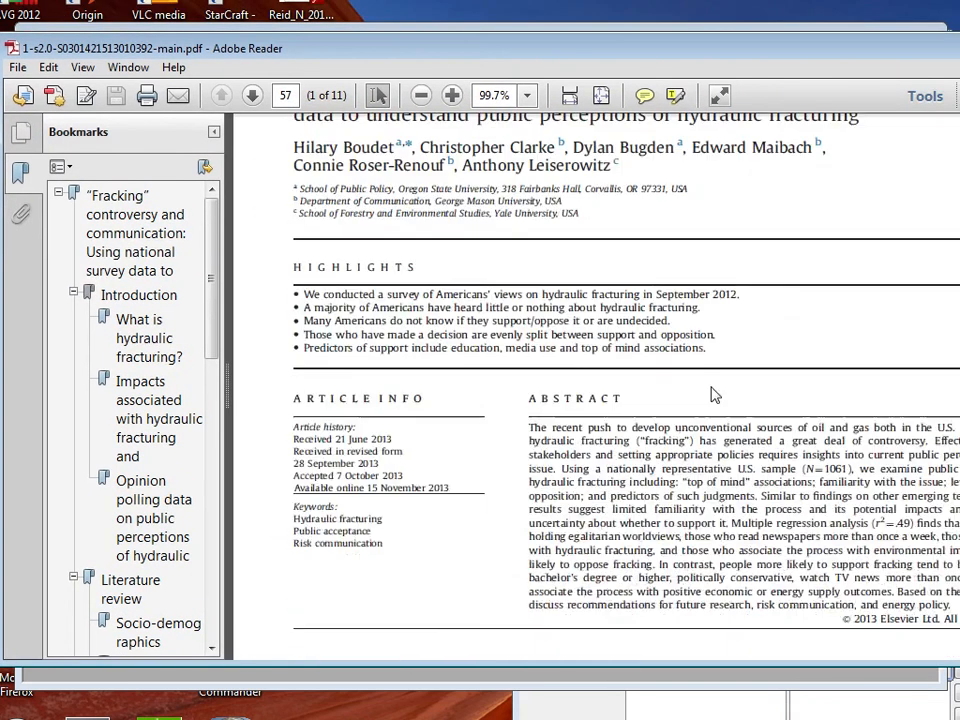
pyautogui.scroll(-3, 712, 388)
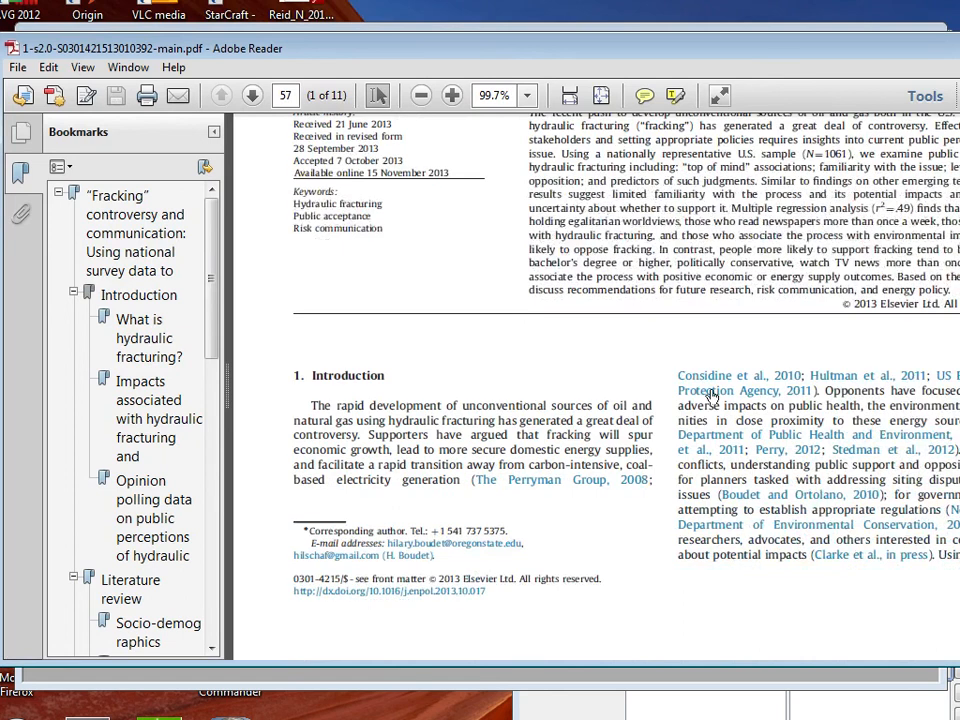
pyautogui.moveTo(454, 32); pyautogui.dragTo(420, 34)
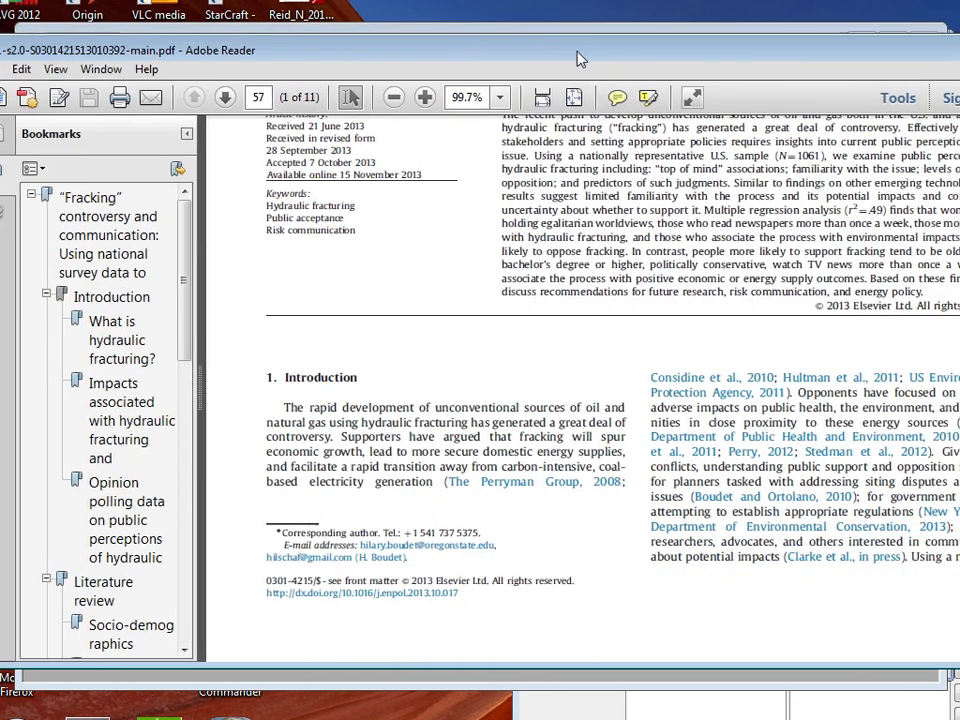
pyautogui.moveTo(613, 45); pyautogui.dragTo(551, 55)
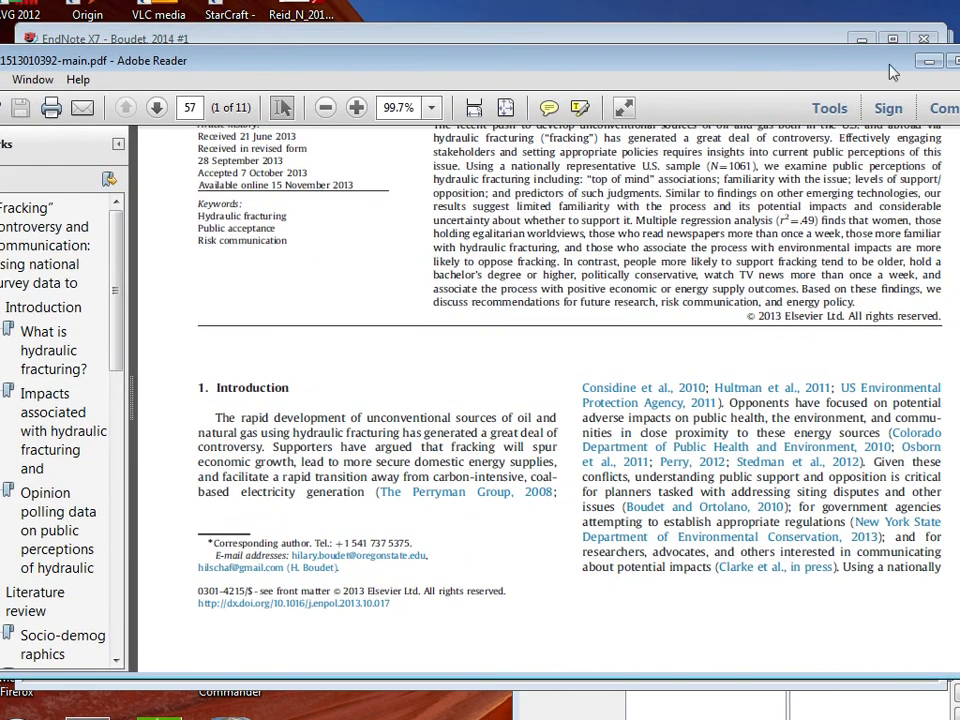
pyautogui.click(959, 61)
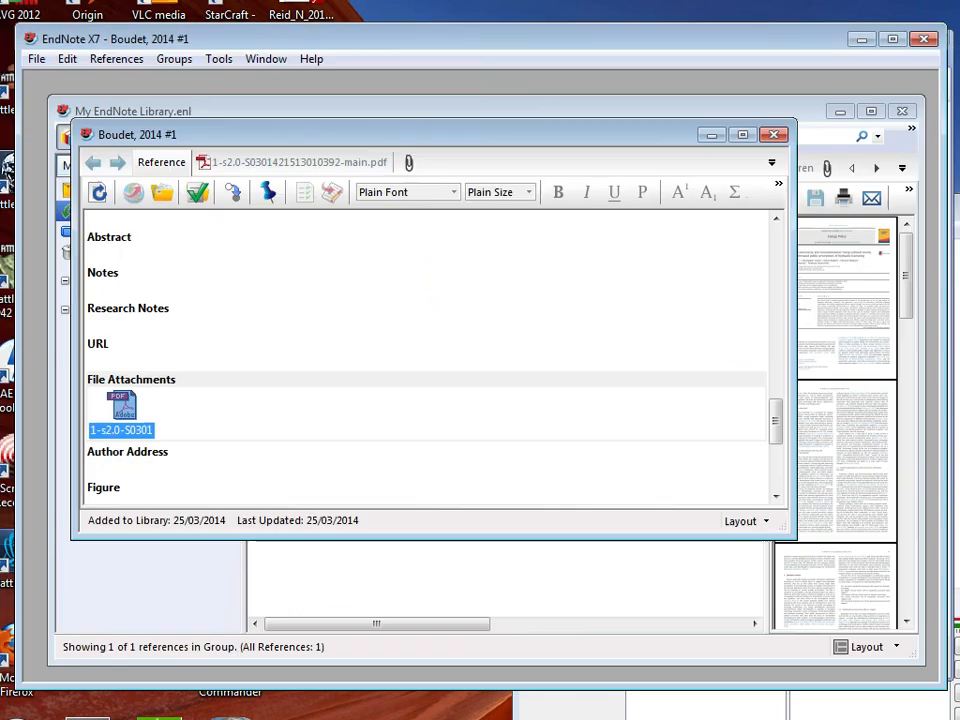
pyautogui.click(775, 136)
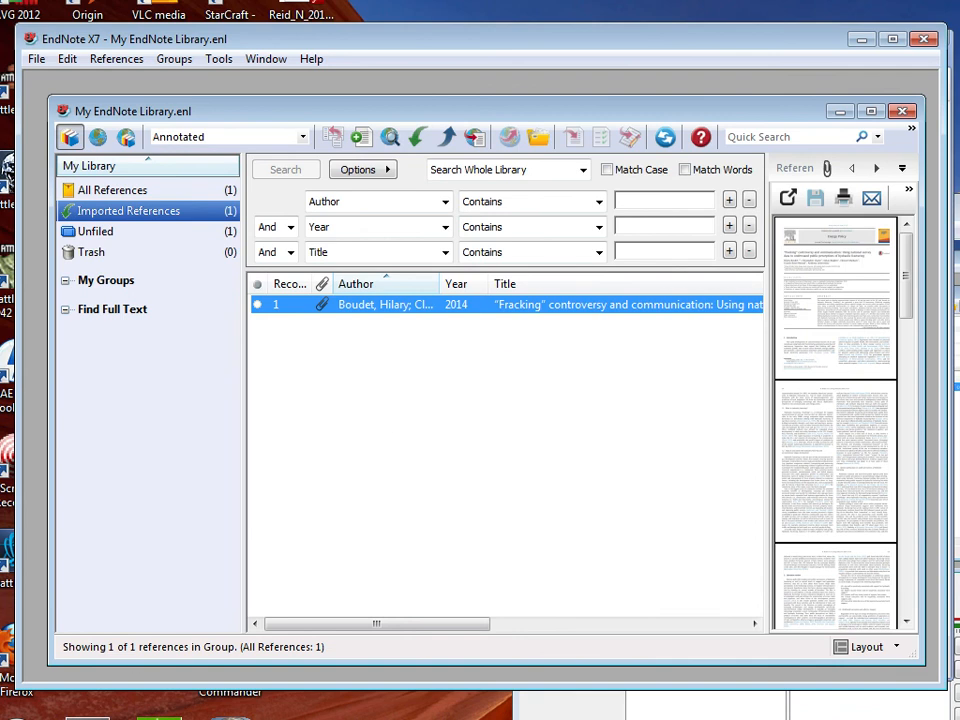
# Start Word and create a blank document.
pyautogui.click(0, 719)
pyautogui.click(5, 551)
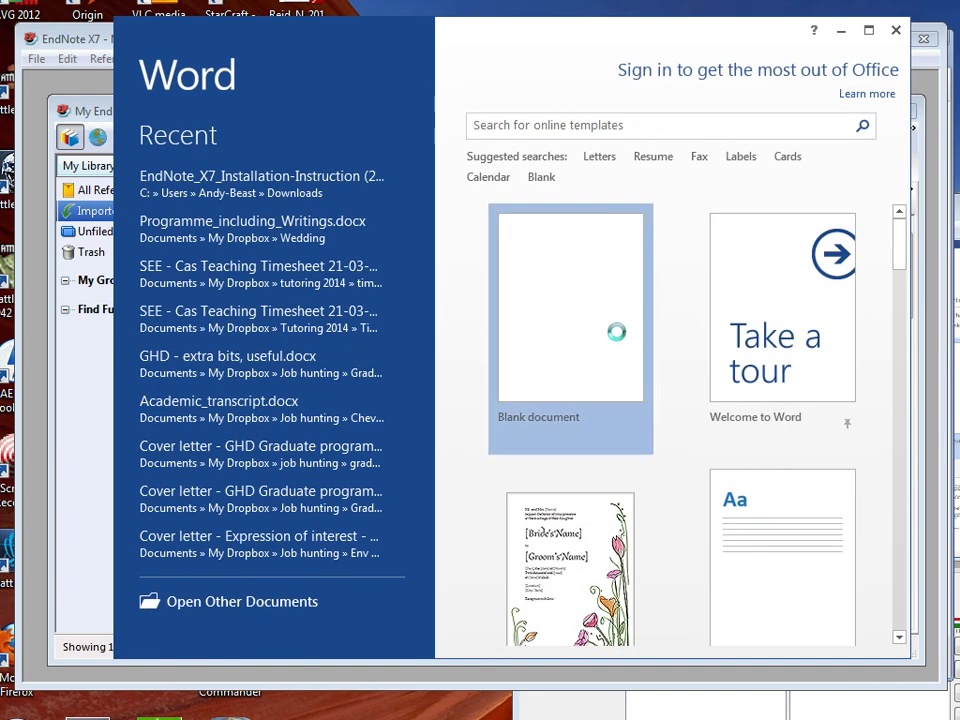
pyautogui.click(542, 285)
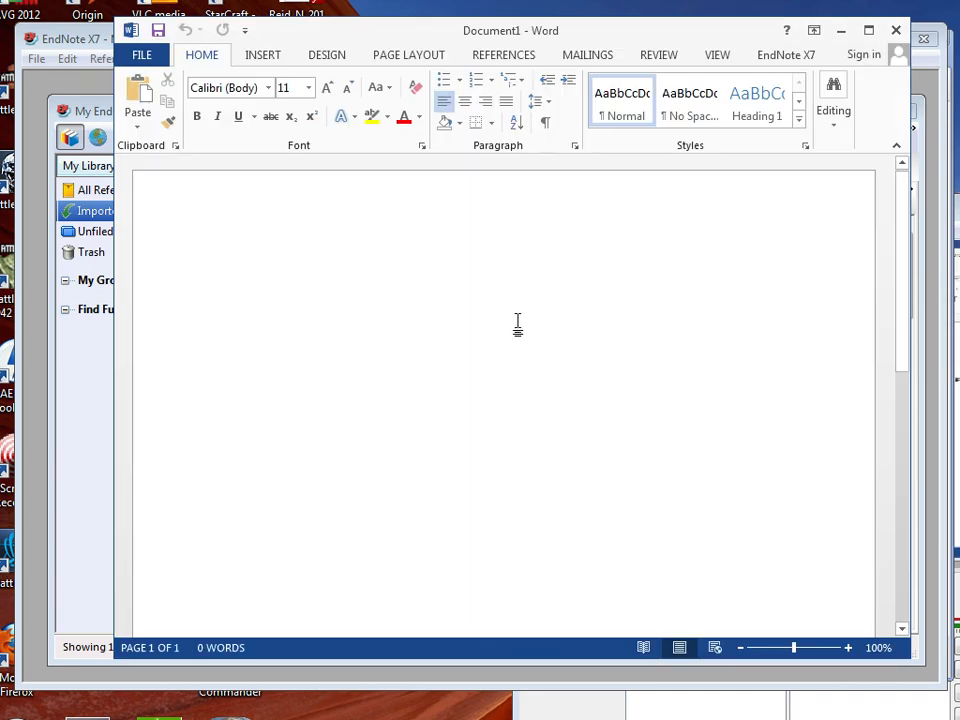
# Write "Fracking is an issue of tremendous importance in the United States" in the blank document.
pyautogui.write('Frac')
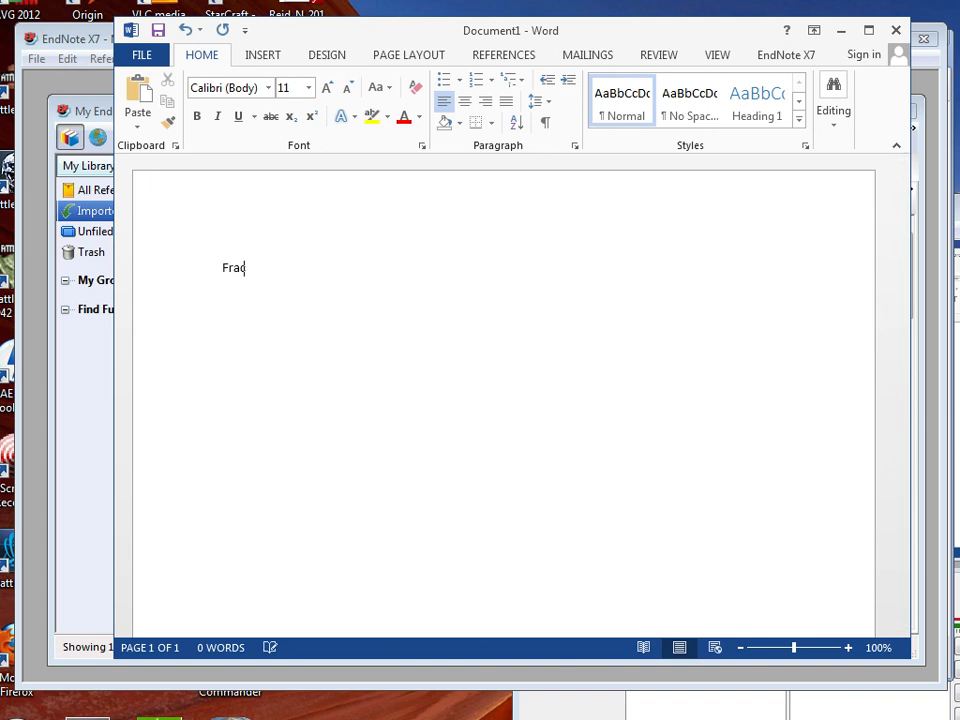
pyautogui.write('king is an issue c')
pyautogui.write('f trem')
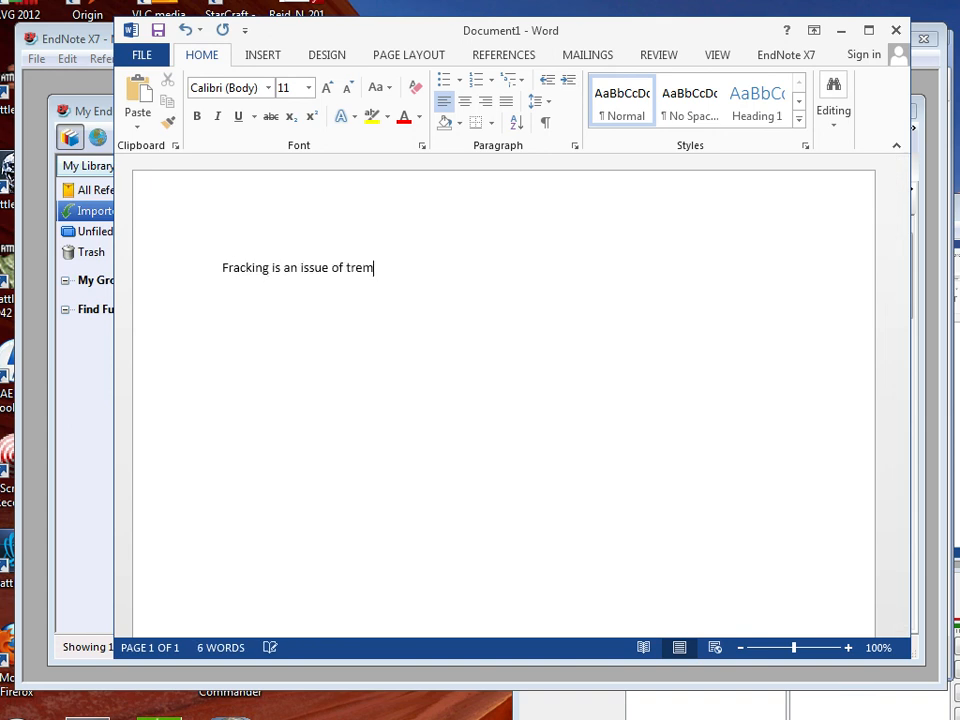
pyautogui.write('endous importan')
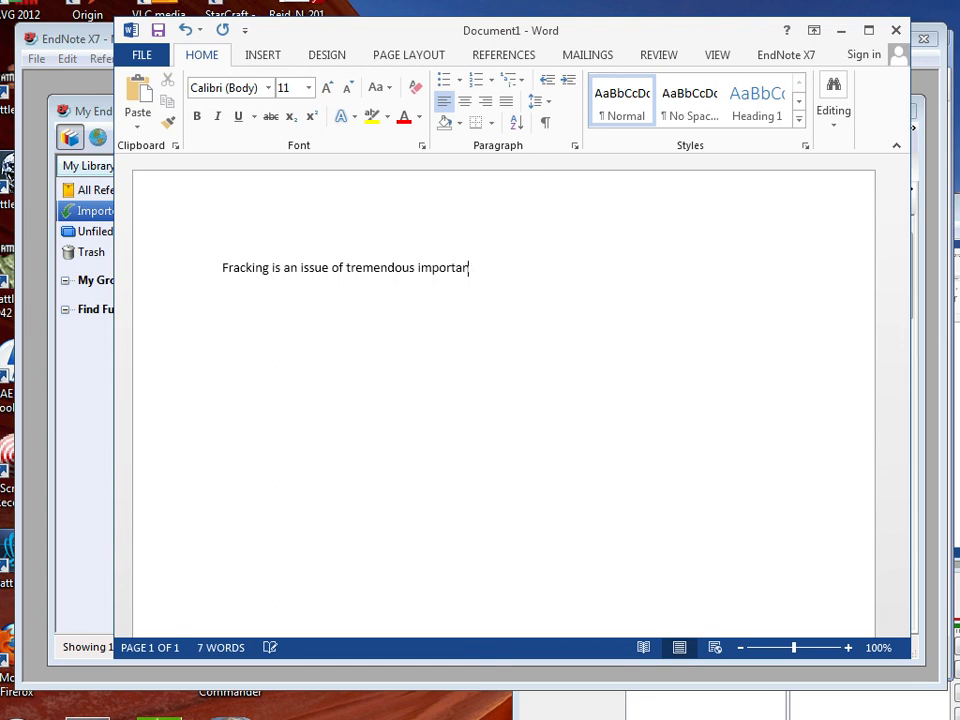
pyautogui.write('t in th')
pyautogui.press('BackSpace')
pyautogui.press('BackSpace')
pyautogui.press('BackSpace')
pyautogui.write('ce in the United States')
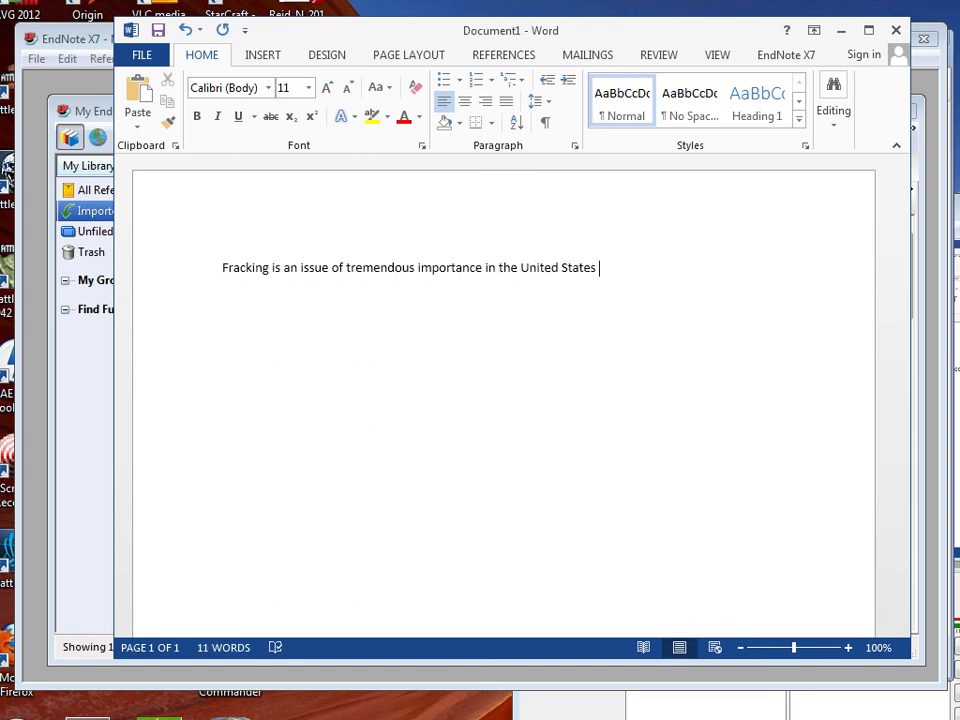
# Insert the fracking article selected in EndNote as a citation at the end of the Word sentence.
pyautogui.moveTo(431, 32); pyautogui.dragTo(453, 66)
pyautogui.click(395, 45)
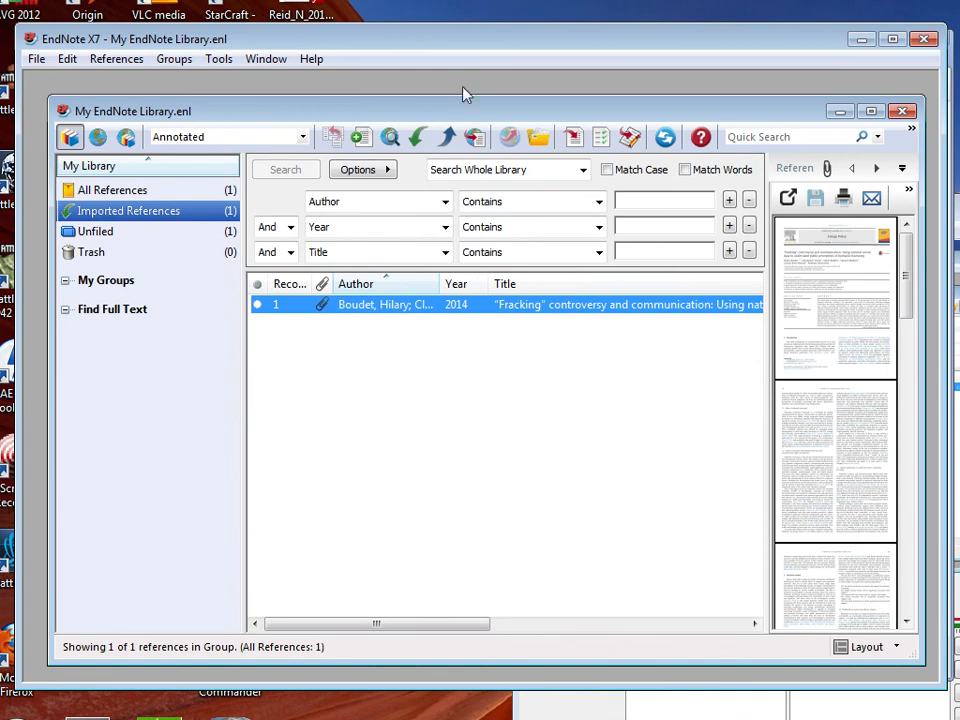
pyautogui.hotkey('alt', 'Tab')
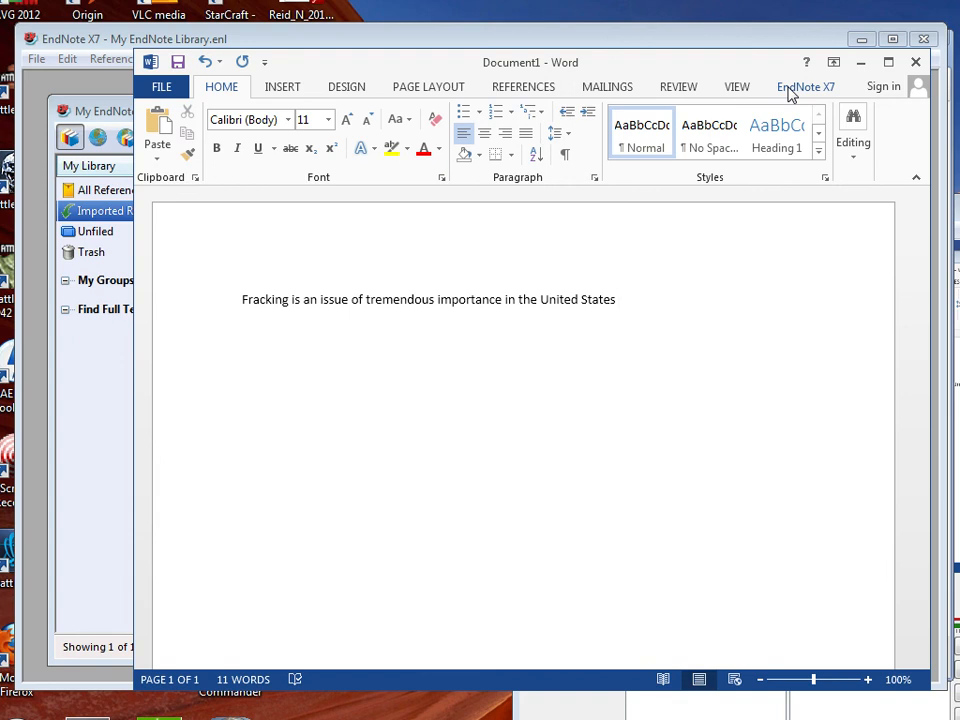
pyautogui.click(789, 88)
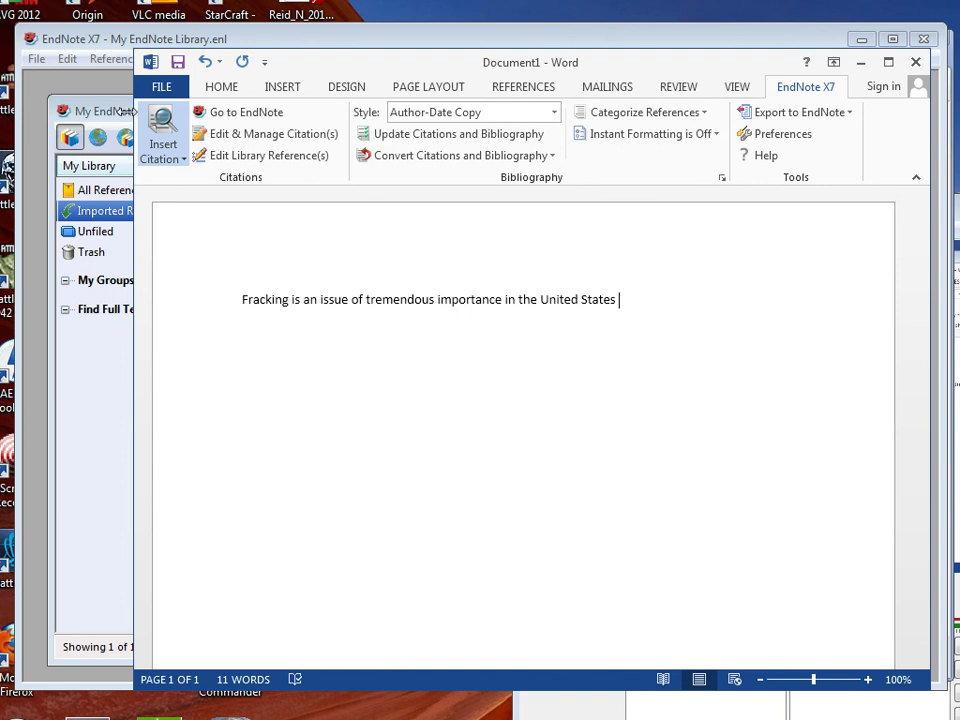
pyautogui.click(92, 84)
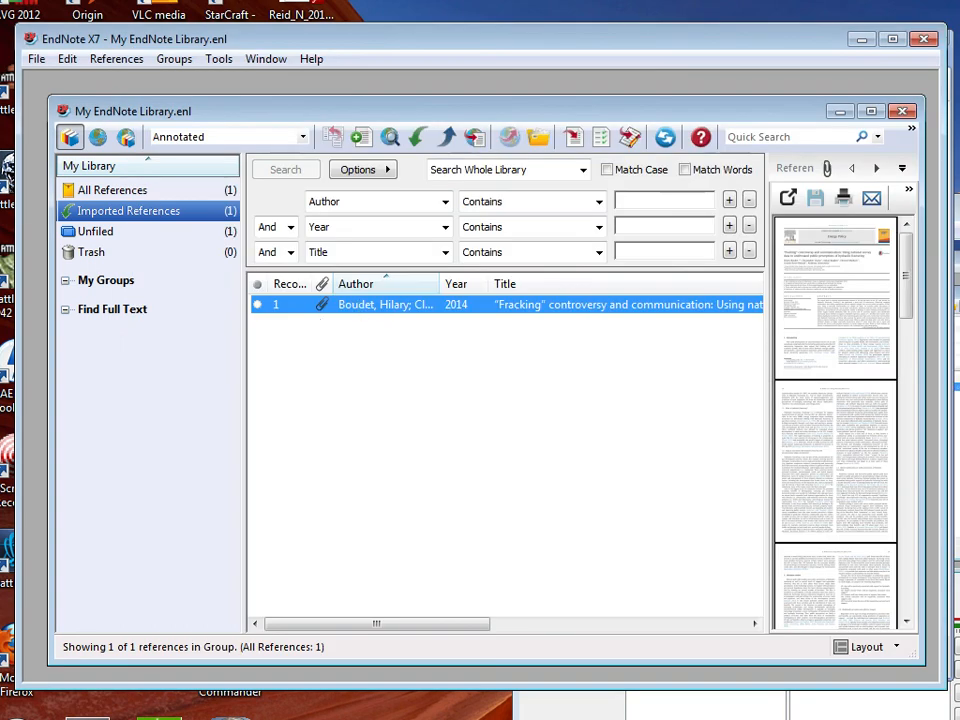
pyautogui.hotkey('alt', 'Tab')
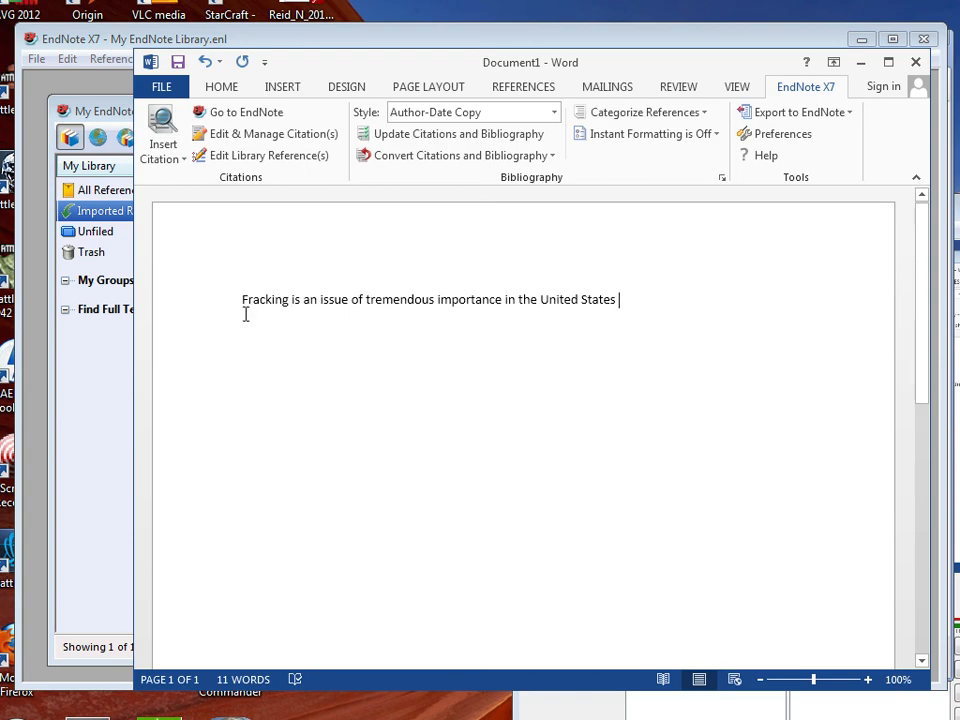
pyautogui.click(179, 200)
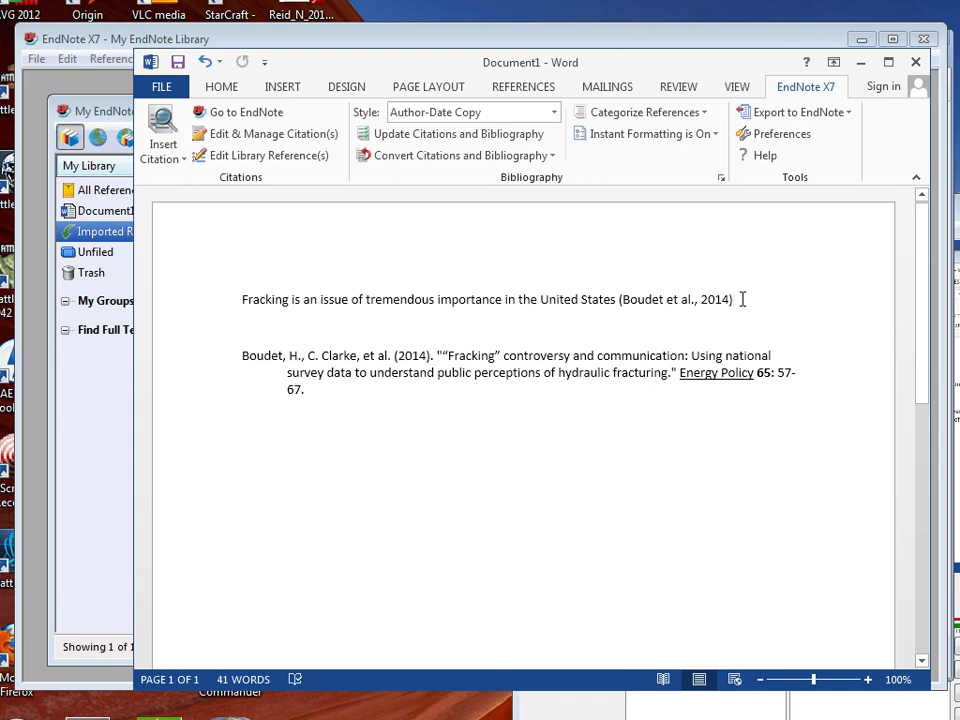
# Add an underlined "References" heading above the bibliography and put a full stop after the in-text citation.
pyautogui.click(267, 342)
pyautogui.press('Return')
pyautogui.write('Refe')
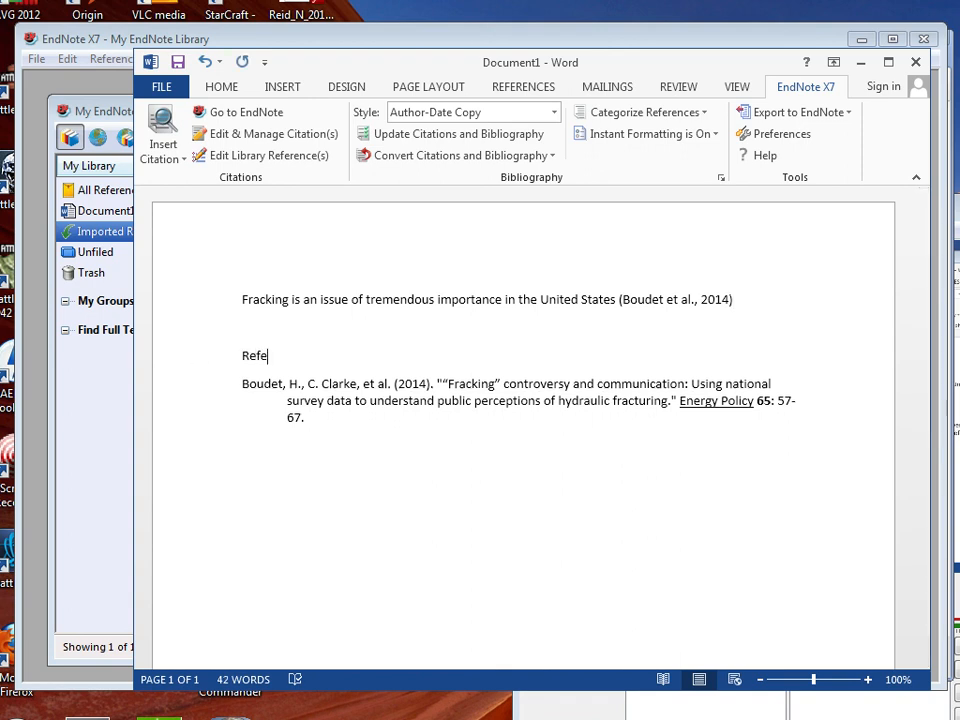
pyautogui.write('rences')
pyautogui.hotkey('shift', 'Home')
pyautogui.hotkey('ctrl', 'u')
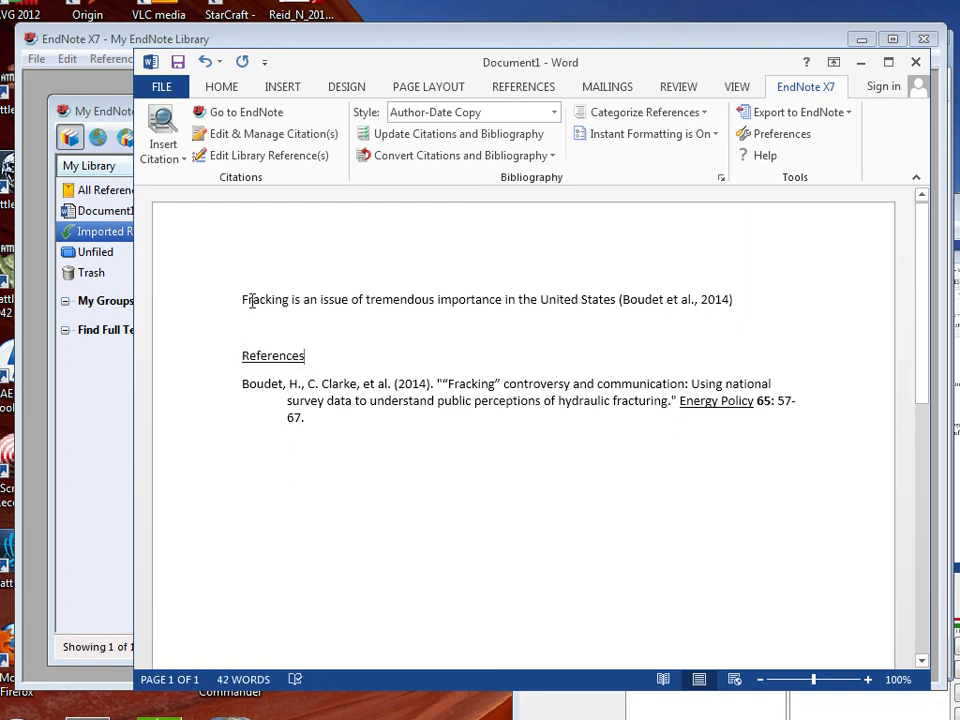
pyautogui.write('.')
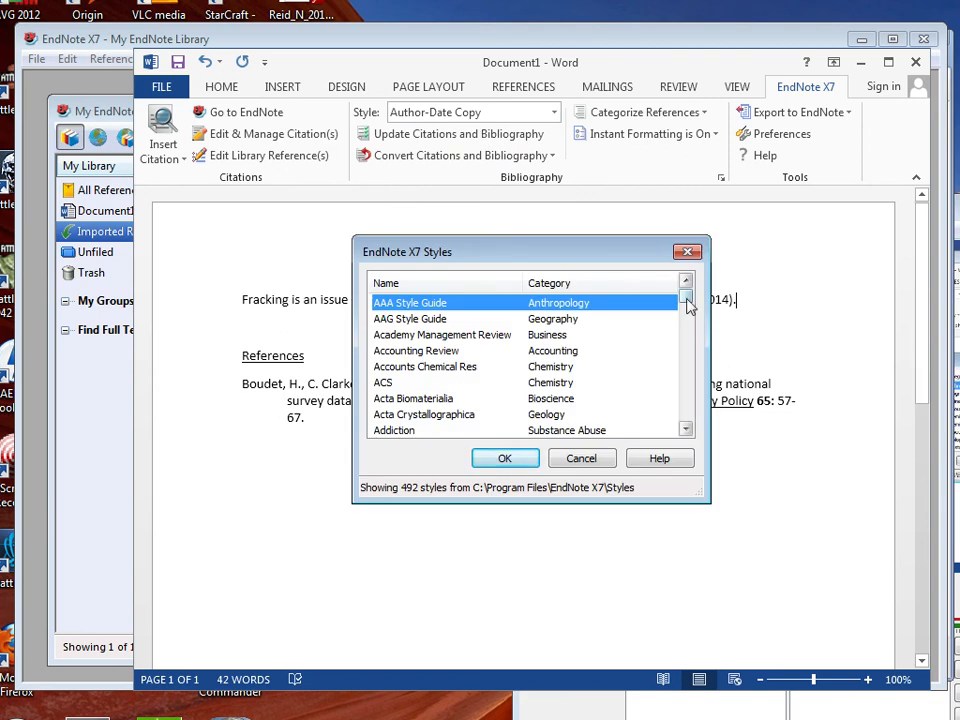
# Browse the full EndNote style list and apply the Harvard style to the document's citation and bibliography.
pyautogui.moveTo(687, 305); pyautogui.dragTo(693, 430)
pyautogui.scroll(7, 480, 375)
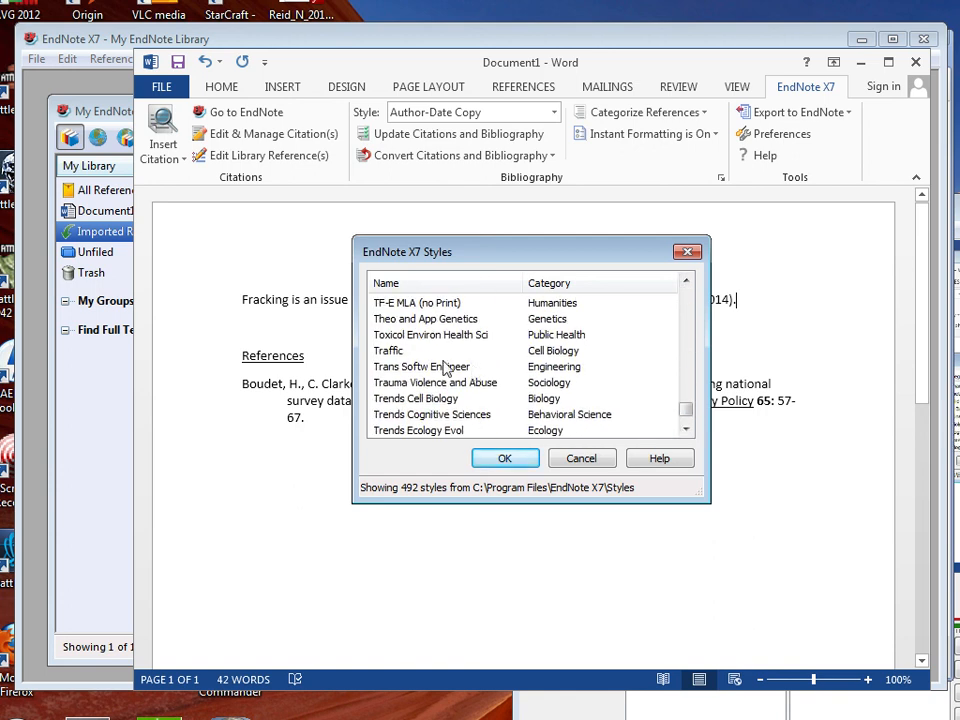
pyautogui.scroll(5, 450, 368)
pyautogui.scroll(5, 443, 362)
pyautogui.scroll(-8, 443, 362)
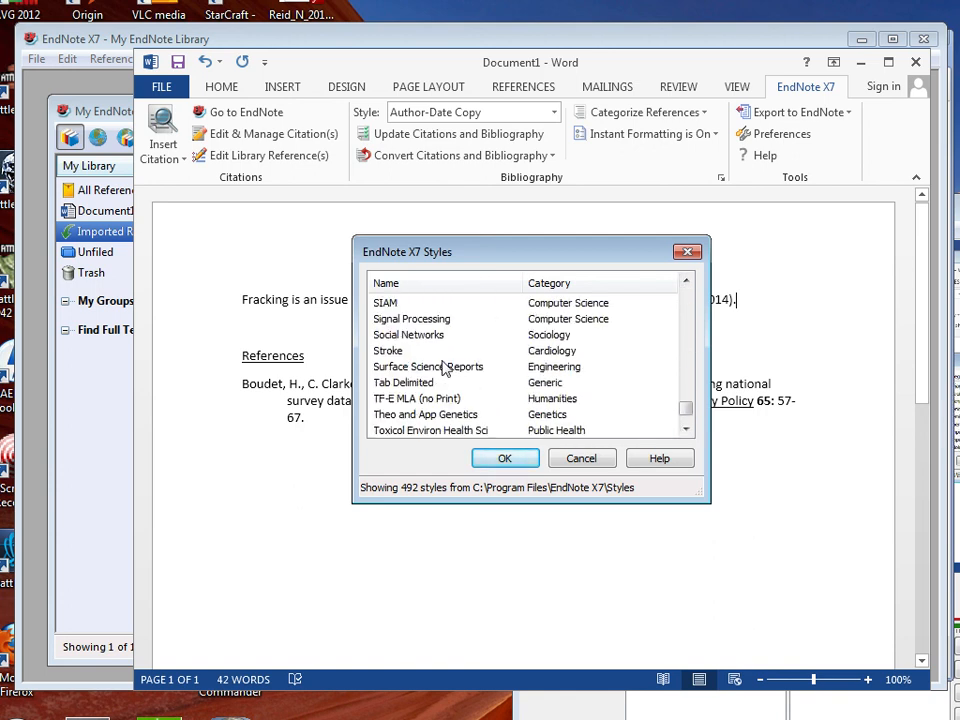
pyautogui.scroll(-4, 445, 368)
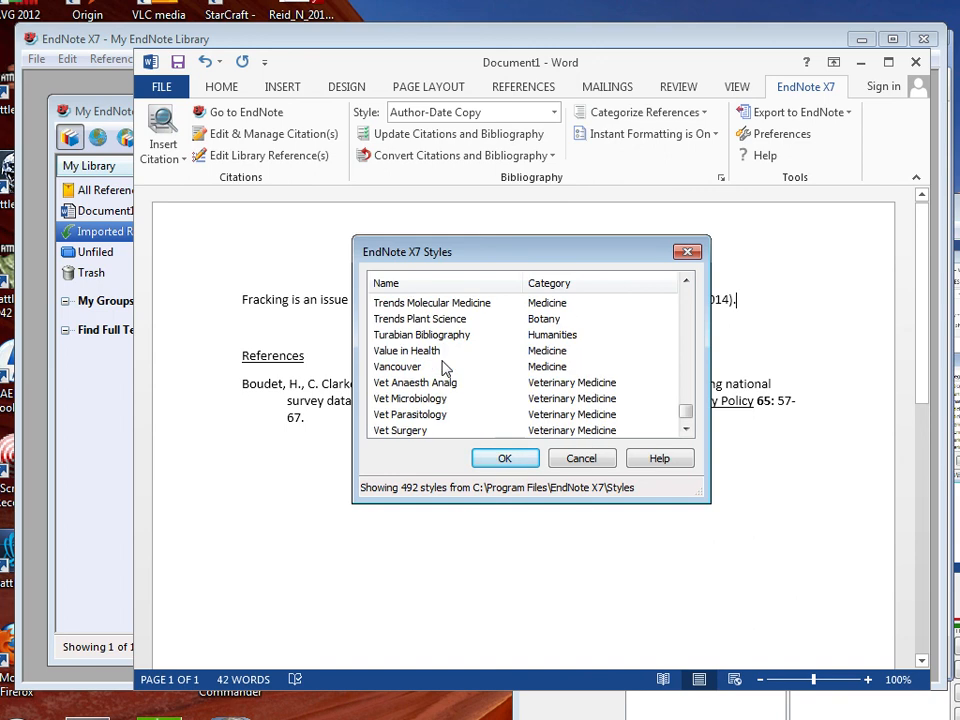
pyautogui.scroll(2, 460, 365)
pyautogui.scroll(-2, 443, 368)
pyautogui.scroll(1, 467, 368)
pyautogui.scroll(4, 490, 368)
pyautogui.scroll(8, 490, 368)
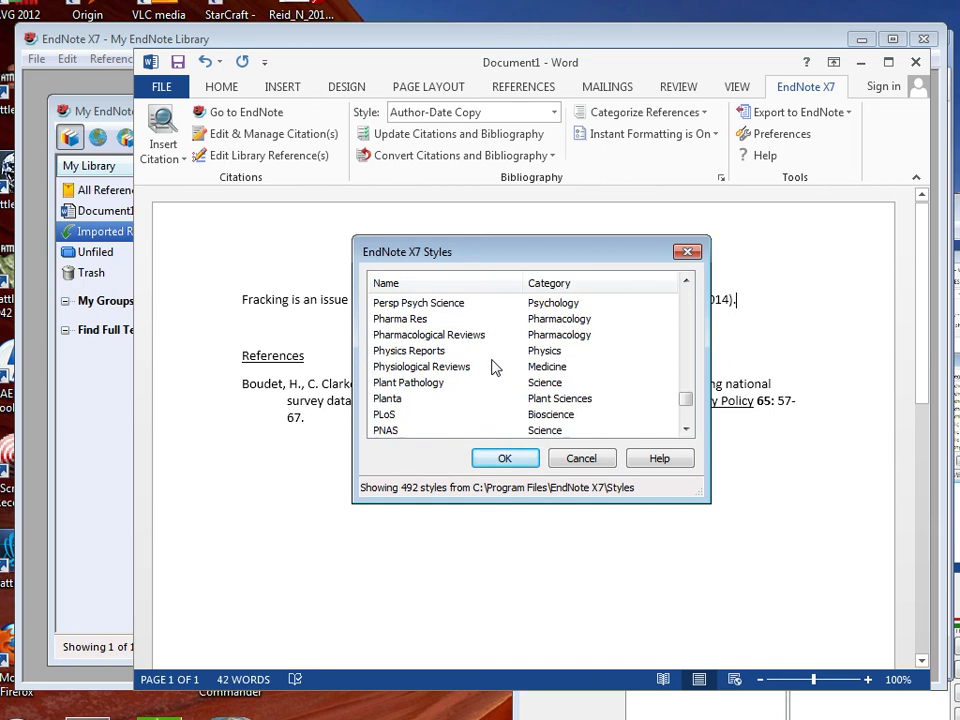
pyautogui.moveTo(686, 399); pyautogui.dragTo(686, 361)
pyautogui.click(425, 382)
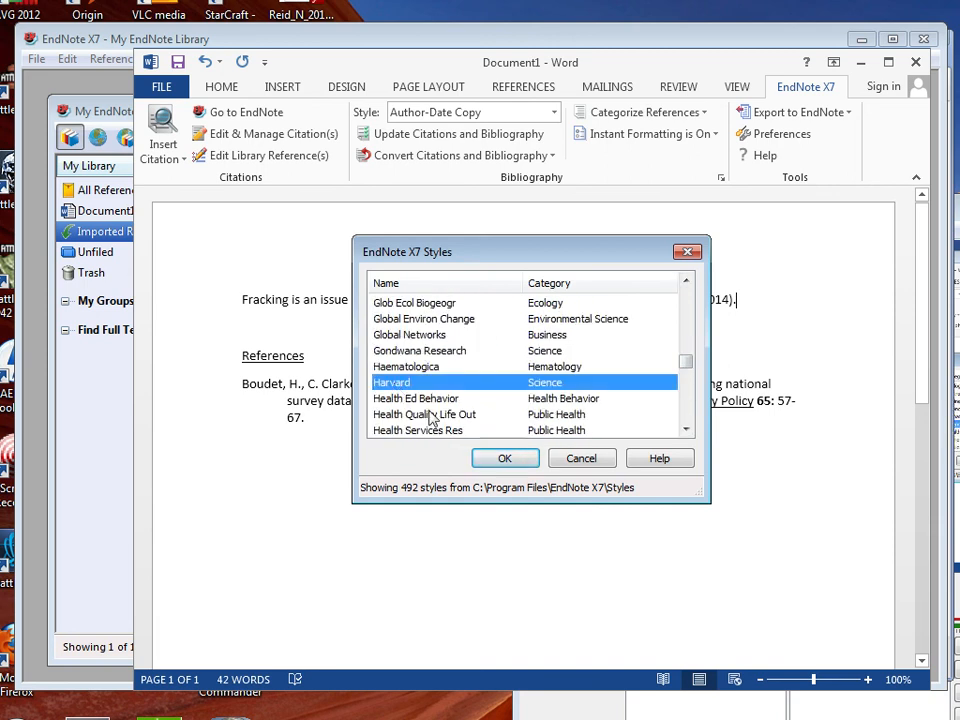
pyautogui.click(494, 458)
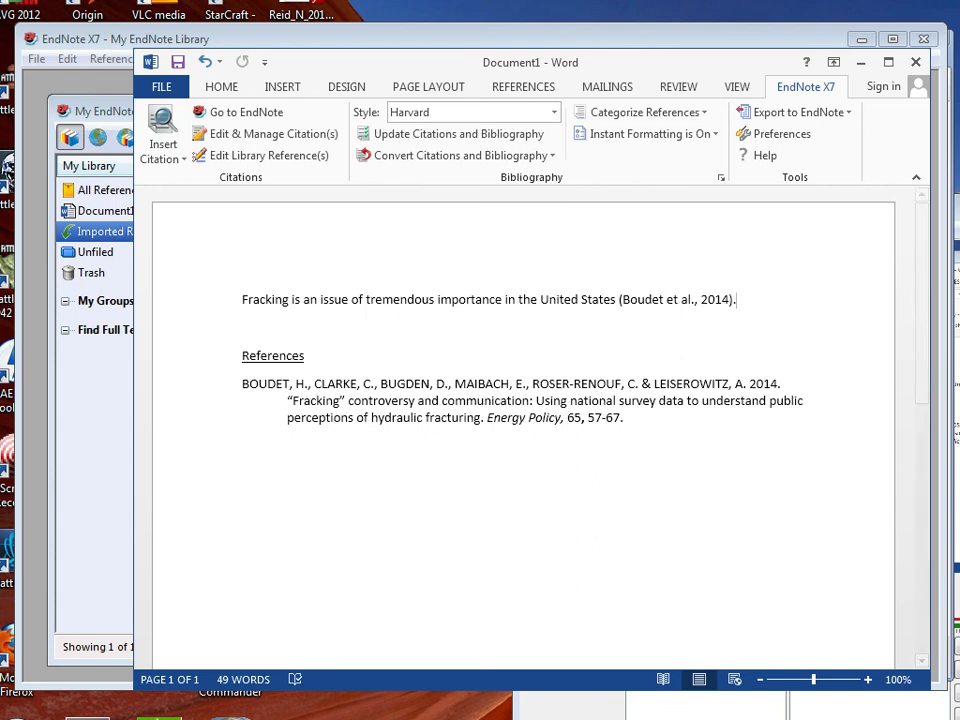
# Switch to the browser, load the university LMS in a new tab and open the EART1105 The Dynamic Planet unit.
pyautogui.hotkey('alt', 'Tab')
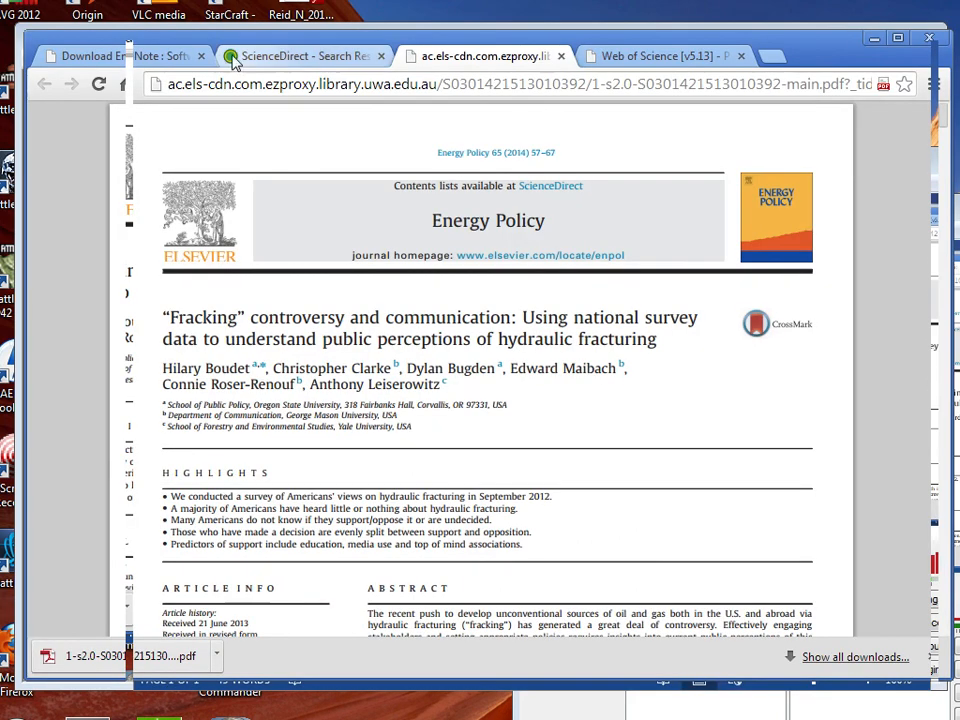
pyautogui.click(766, 58)
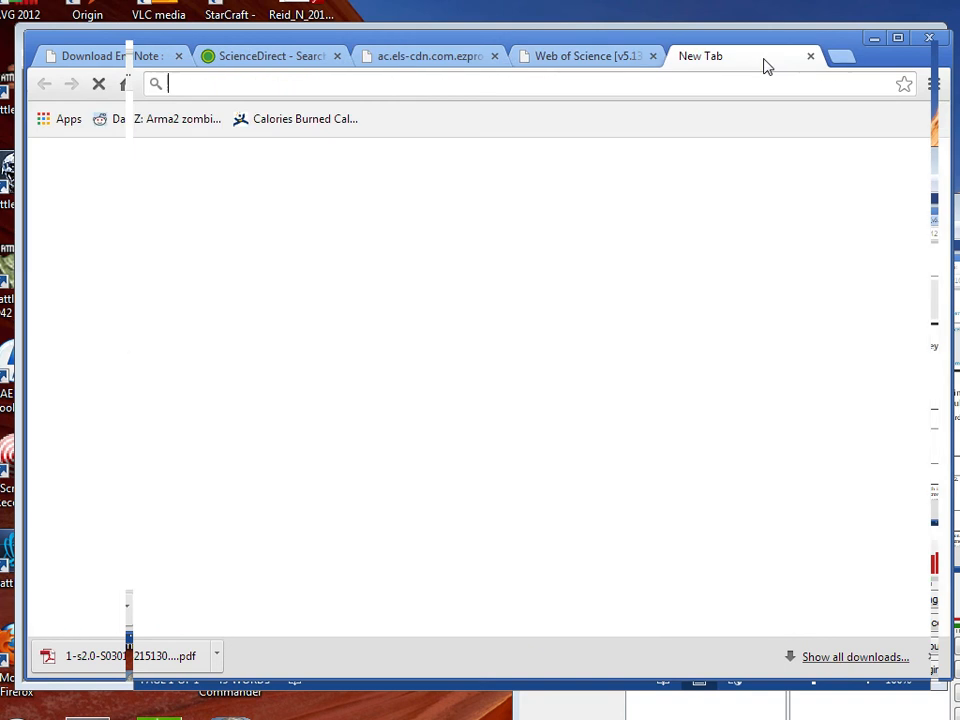
pyautogui.write('lms')
pyautogui.press('Return')
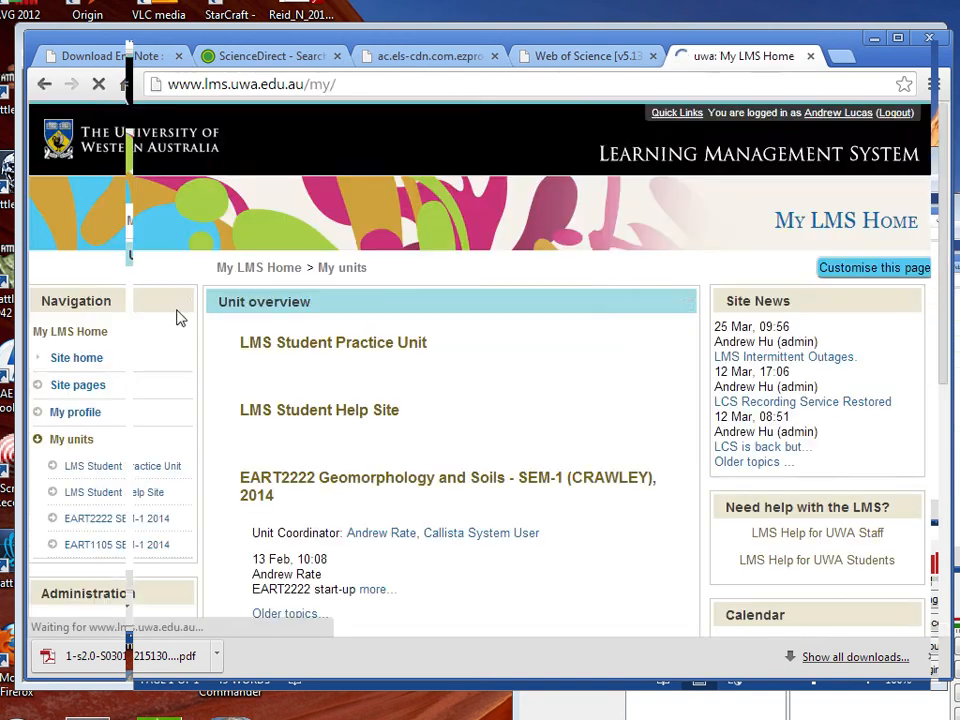
pyautogui.scroll(-2, 415, 374)
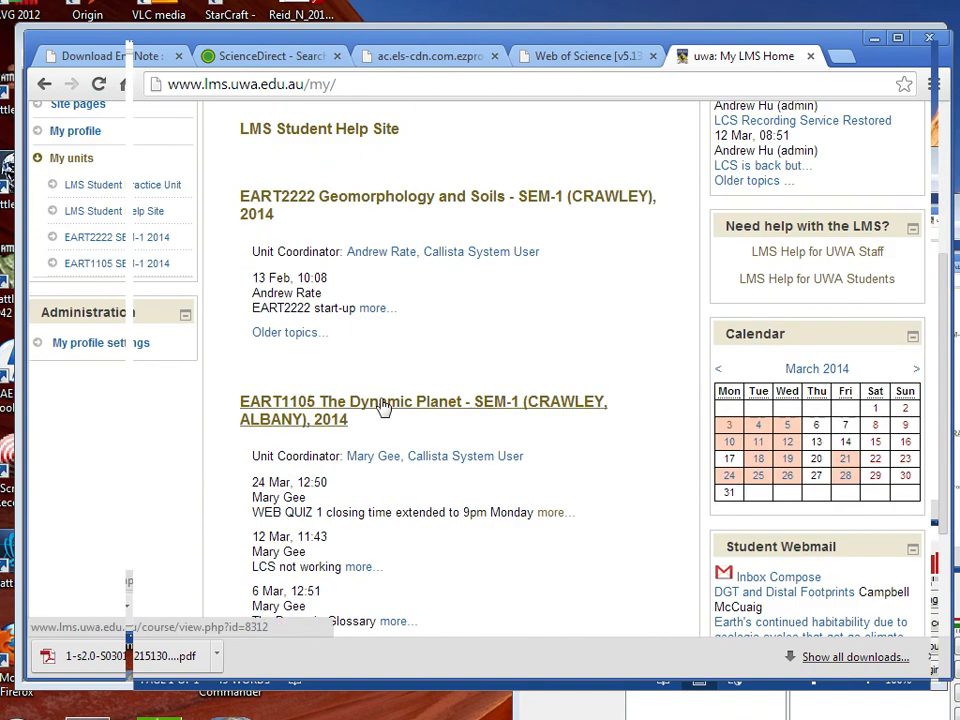
pyautogui.click(386, 412)
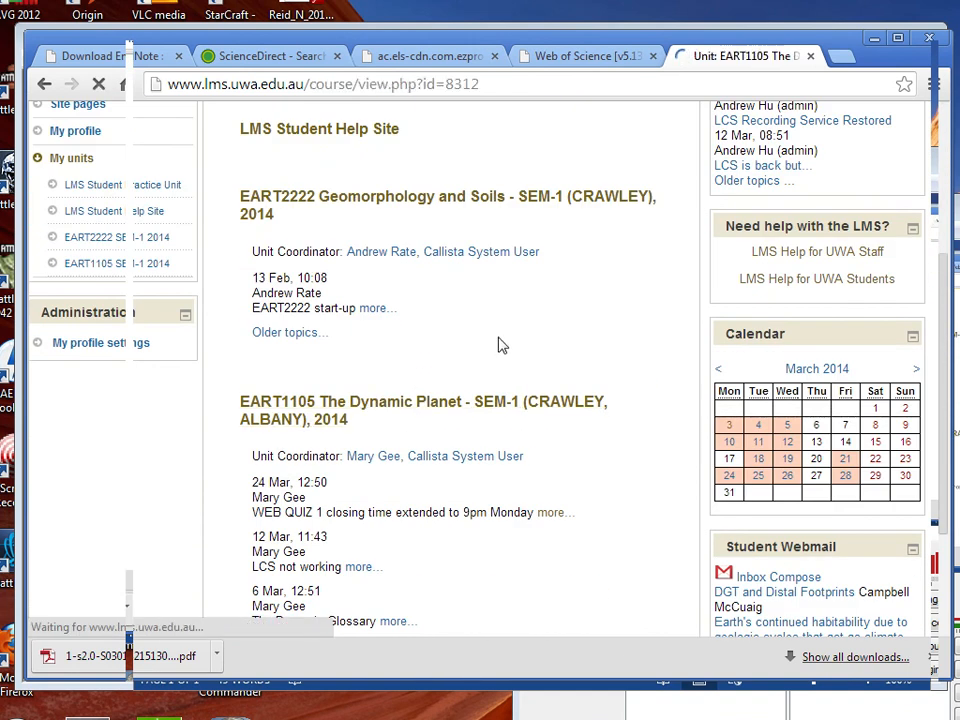
# Download and open T2 Critical Analysis.pdf from the unit's Tutorial 2 folder.
pyautogui.scroll(-8, 502, 345)
pyautogui.scroll(-15, 502, 345)
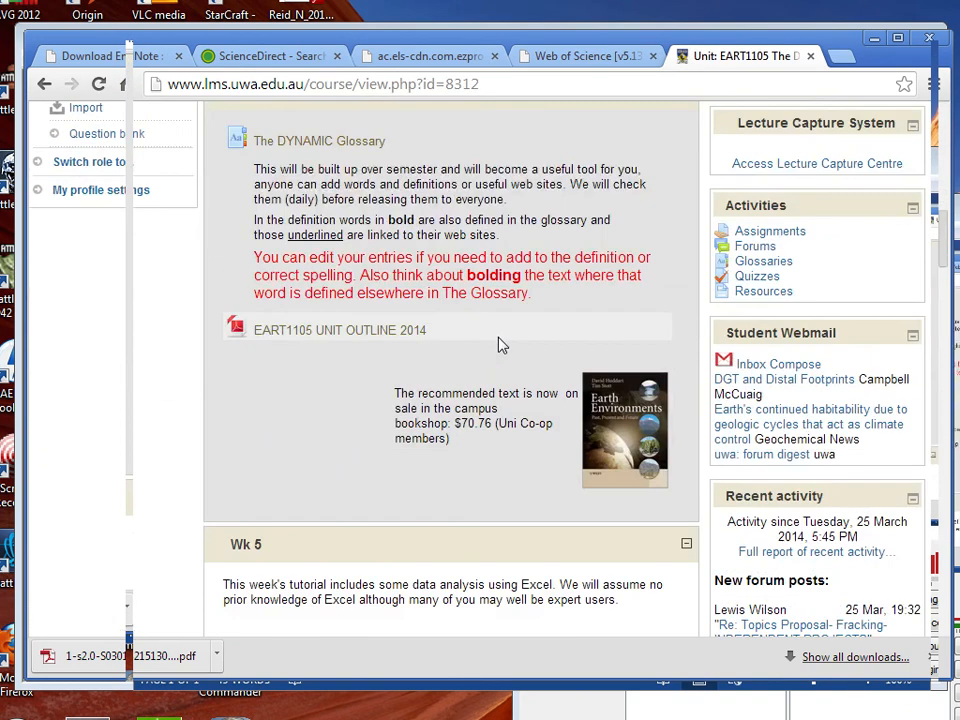
pyautogui.scroll(-15, 502, 345)
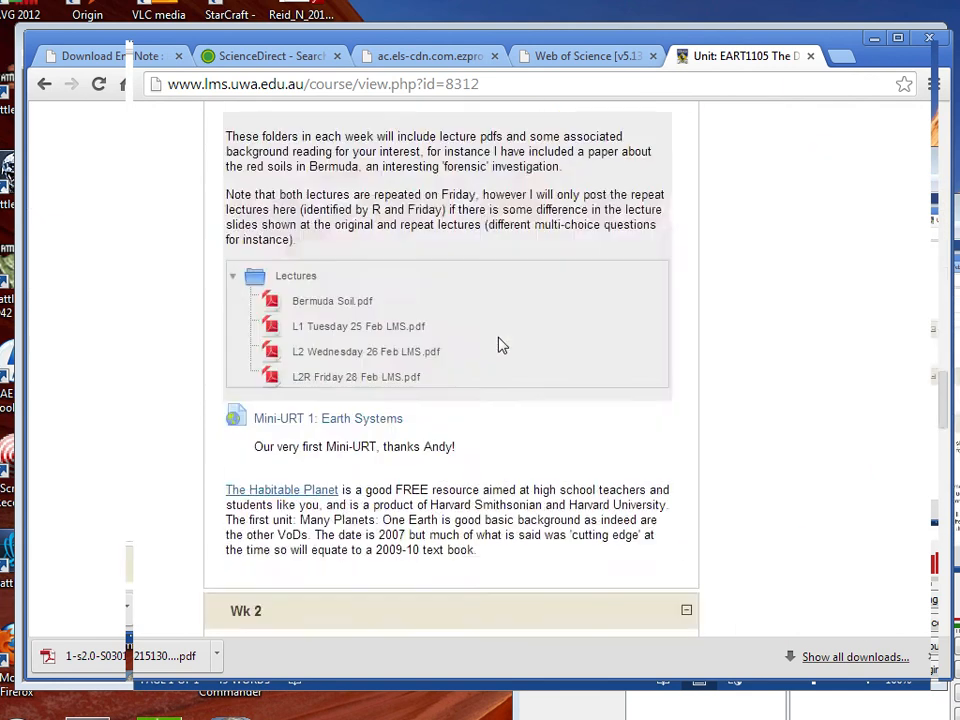
pyautogui.scroll(-8, 502, 345)
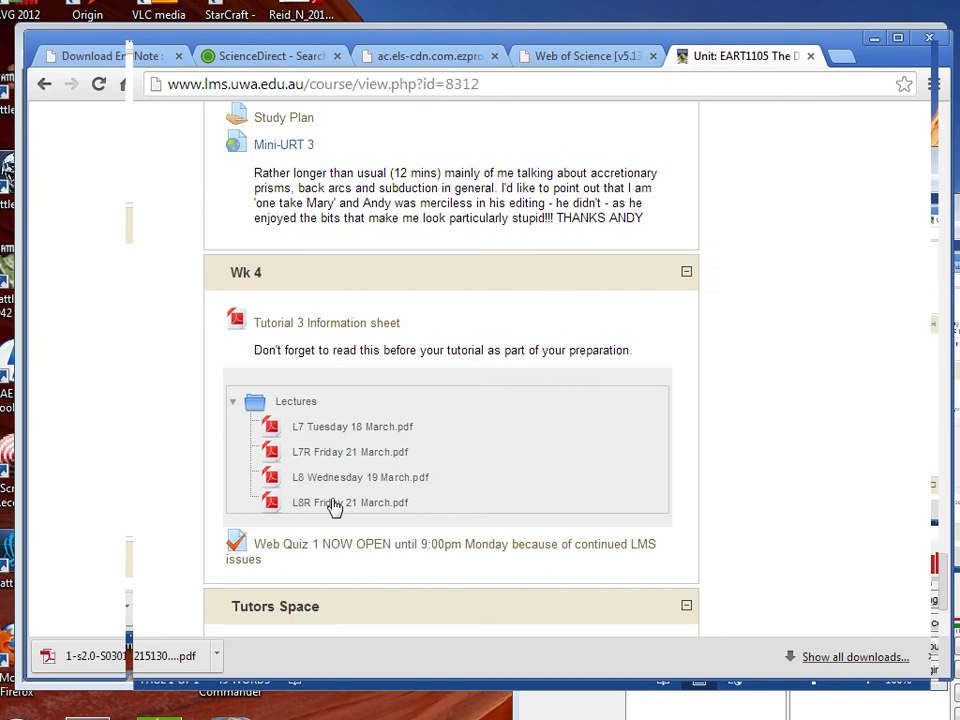
pyautogui.scroll(5, 332, 508)
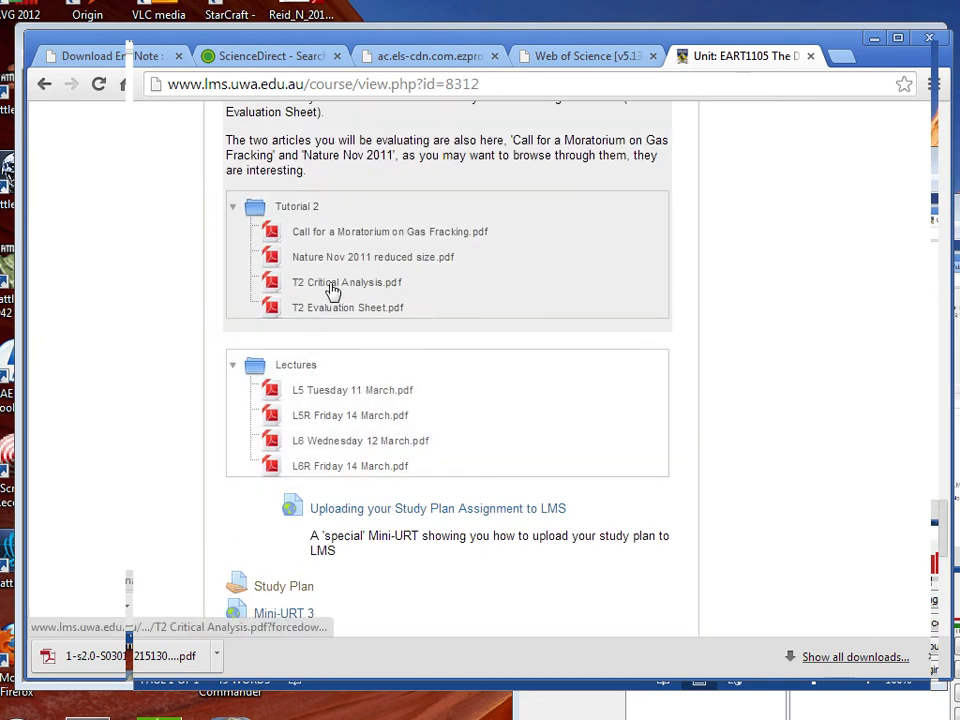
pyautogui.click(332, 291)
pyautogui.click(124, 657)
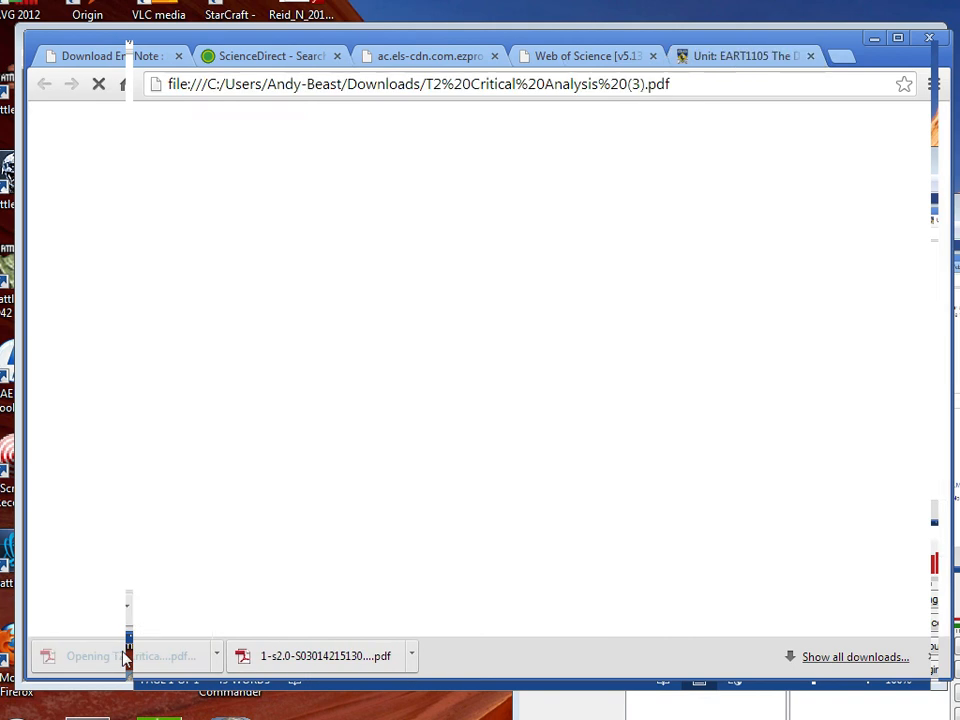
# Skim the T2 Critical Analysis document for referencing requirements and close it.
pyautogui.scroll(-15, 380, 354)
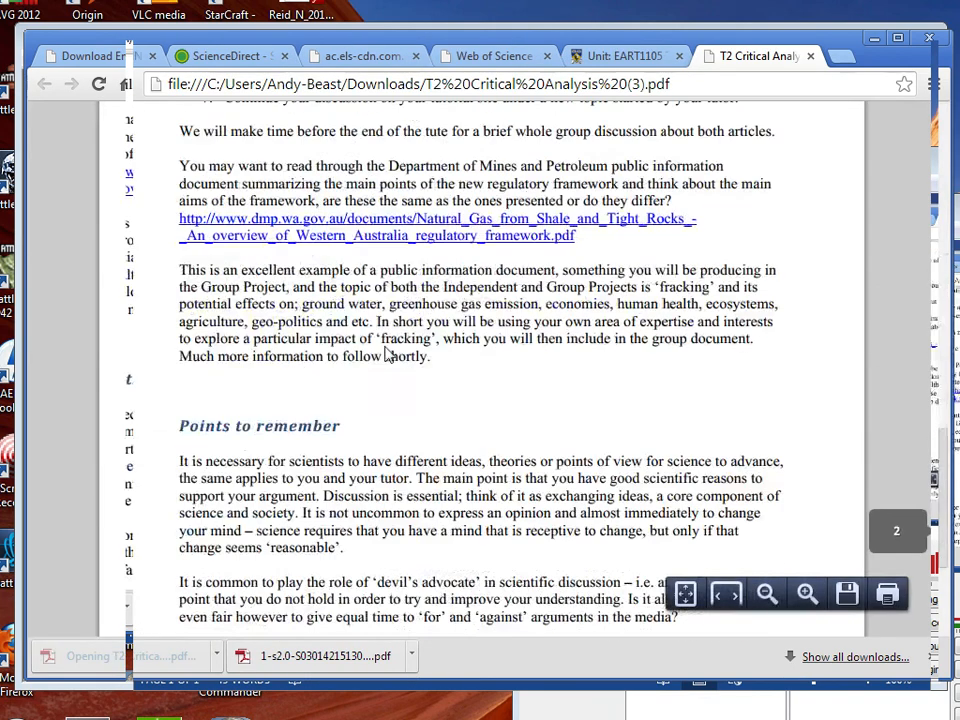
pyautogui.scroll(-3, 385, 354)
pyautogui.scroll(9, 396, 347)
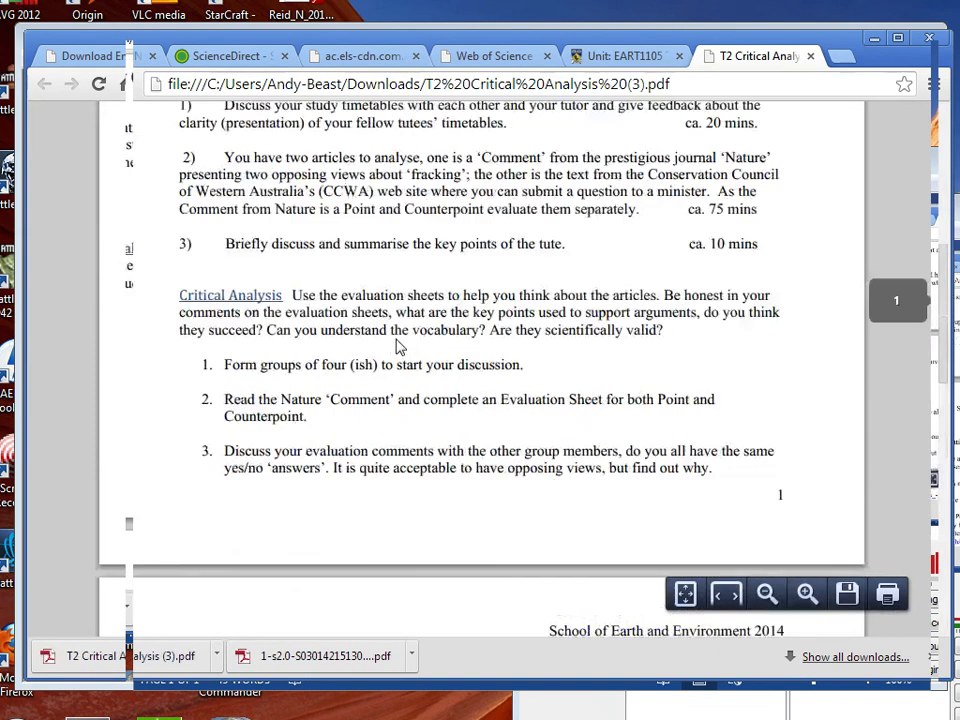
pyautogui.scroll(5, 396, 347)
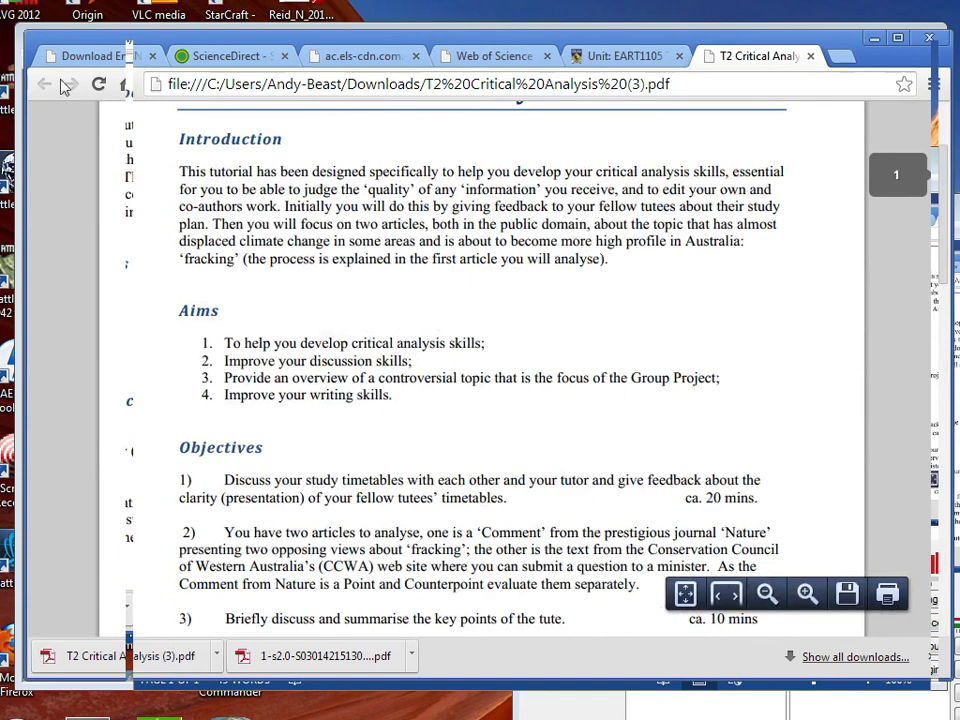
pyautogui.click(811, 57)
# Open the Tutorial 3 Information sheet in the unit's Wk 4 section.
pyautogui.scroll(-4, 381, 349)
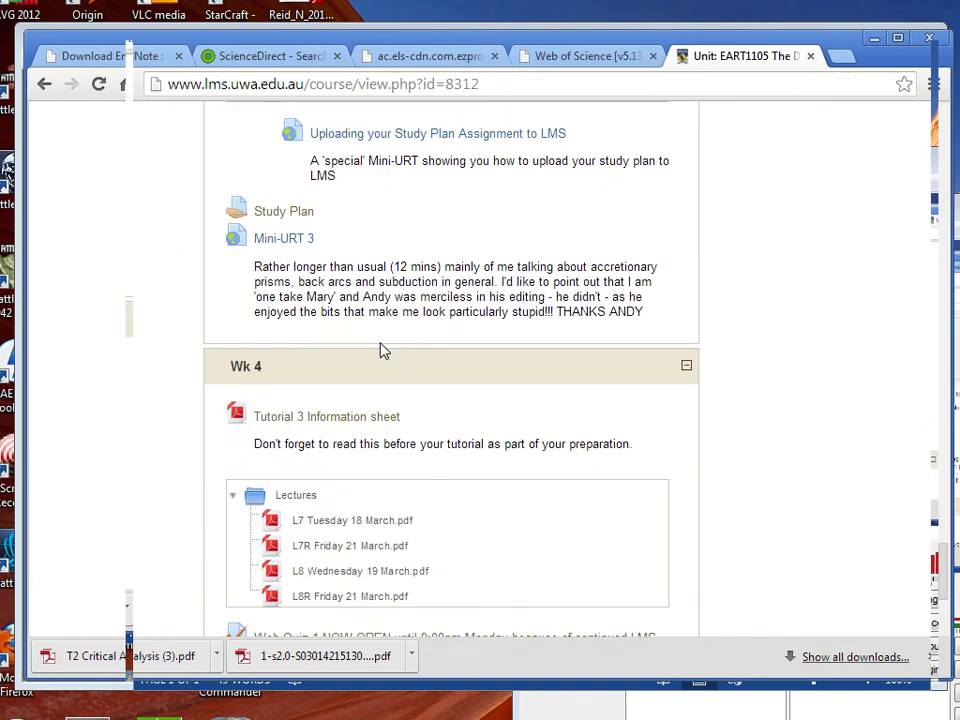
pyautogui.scroll(-2, 381, 350)
pyautogui.scroll(4, 375, 377)
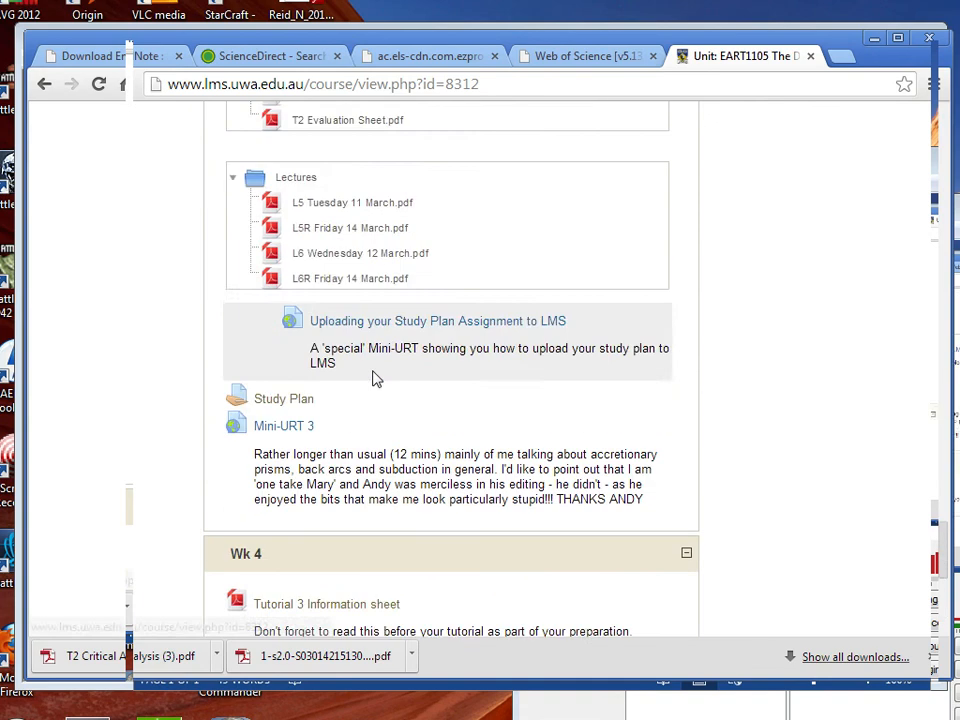
pyautogui.scroll(-4, 372, 380)
pyautogui.scroll(-2, 381, 461)
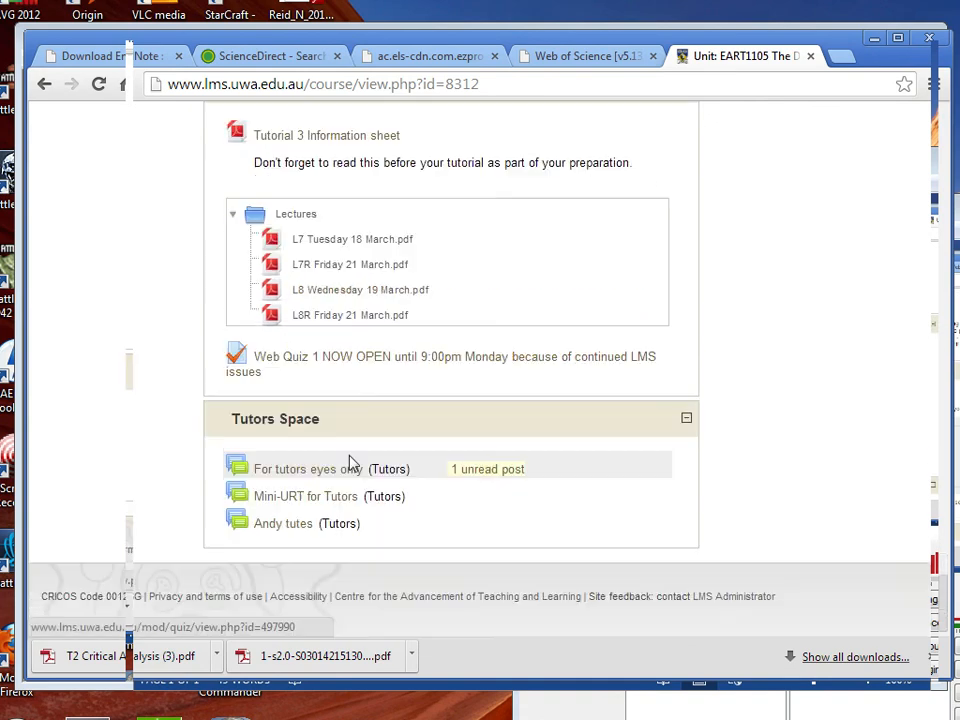
pyautogui.scroll(2, 352, 462)
pyautogui.click(311, 328)
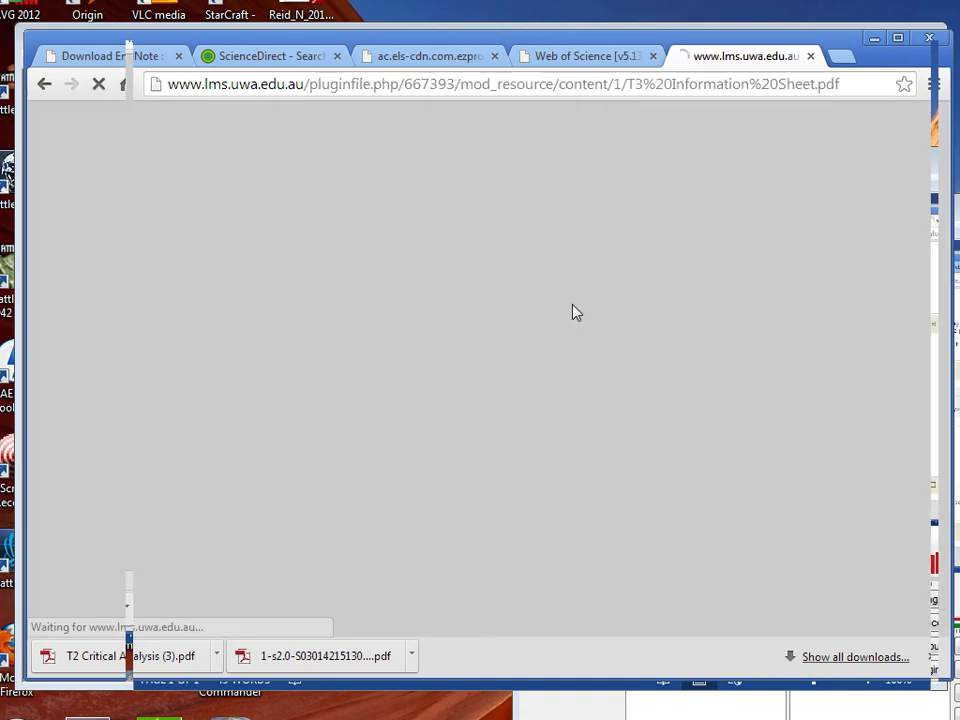
# Find the Harvard Style Referencing paragraph in the information sheet and open its linked Harvard guide.
pyautogui.scroll(-10, 444, 275)
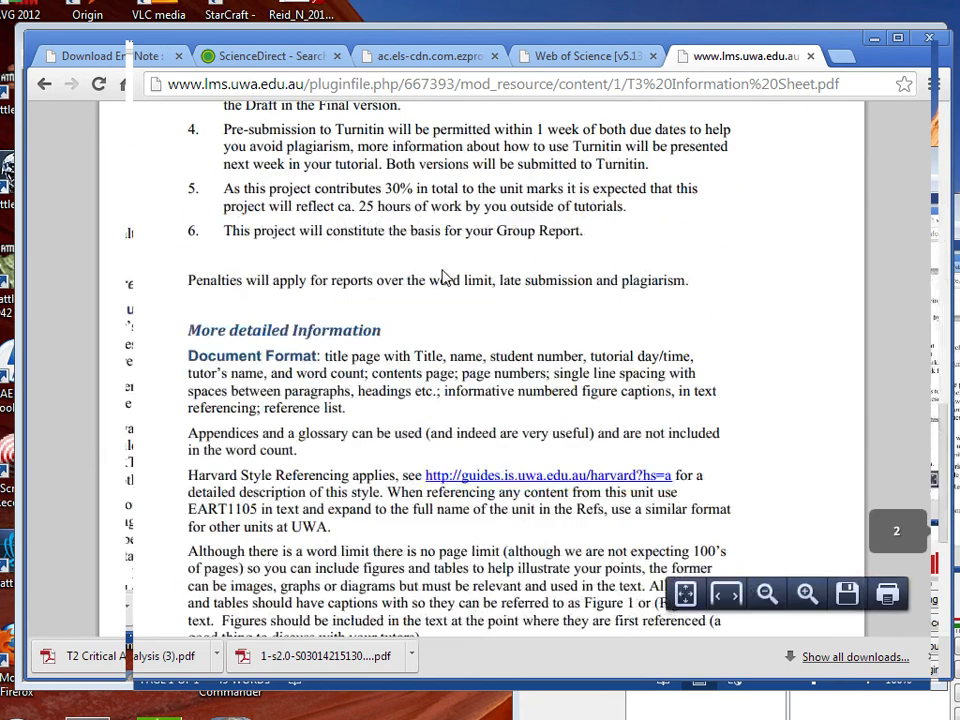
pyautogui.scroll(-1, 444, 275)
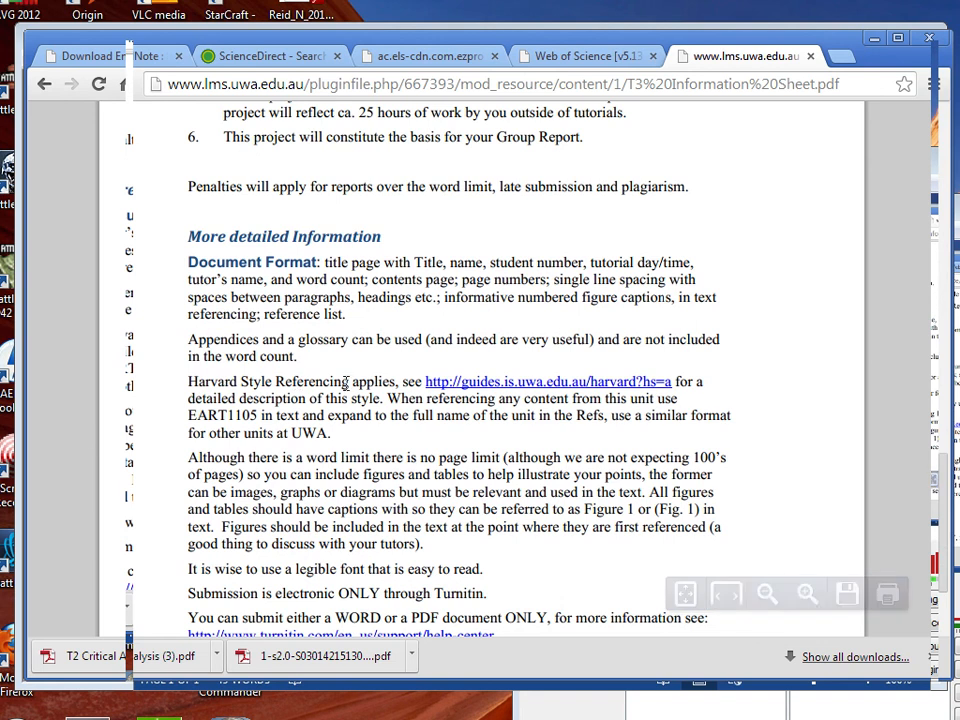
pyautogui.scroll(-2, 468, 391)
pyautogui.scroll(2, 410, 397)
pyautogui.click(479, 324)
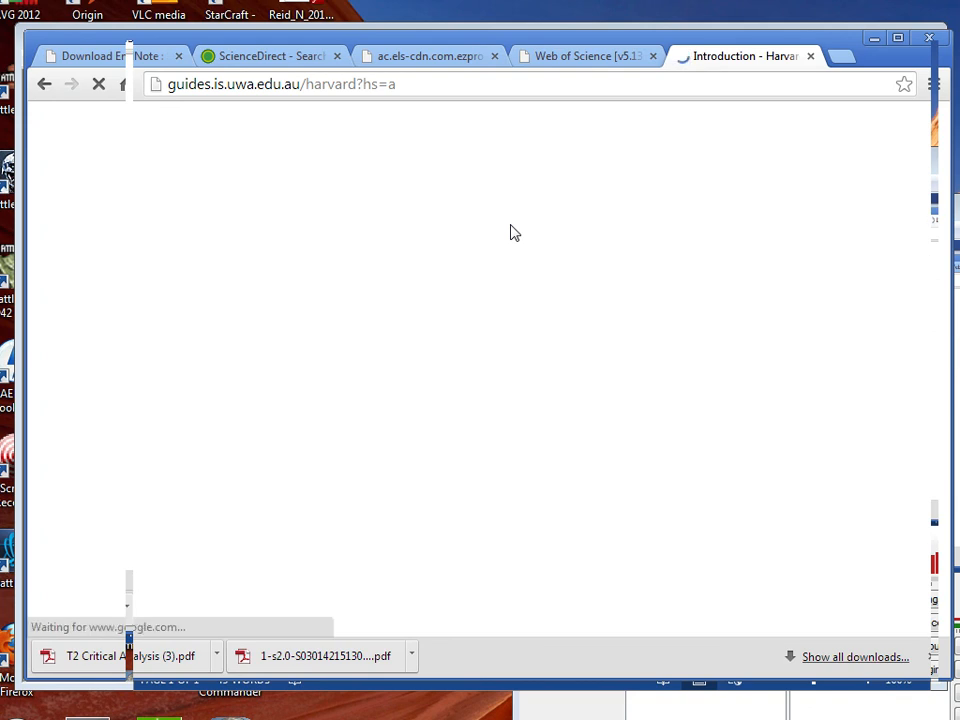
# Review the in-text citation and reference list examples in the Harvard guide, and download the UWA Harvard Style File.
pyautogui.scroll(-1, 381, 382)
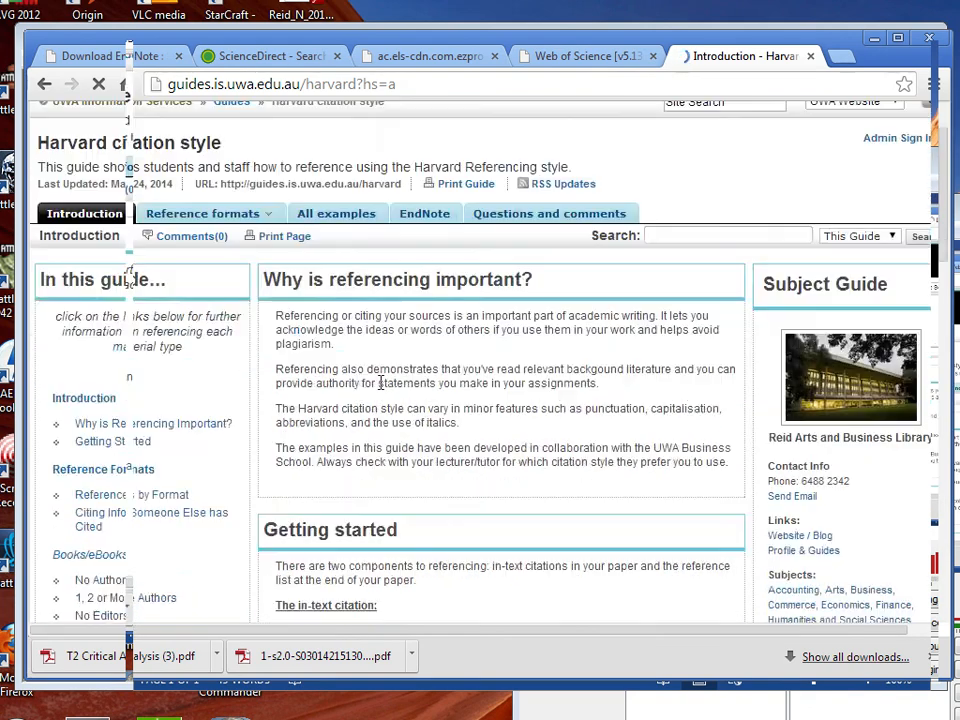
pyautogui.scroll(-2, 381, 382)
pyautogui.scroll(-1, 428, 379)
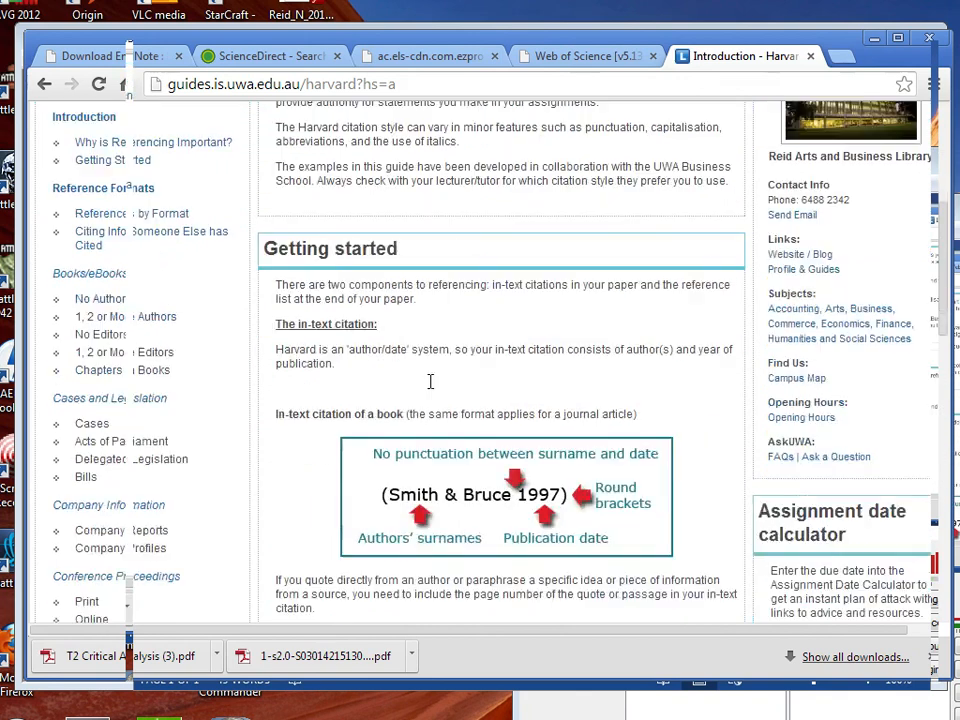
pyautogui.scroll(-3, 430, 381)
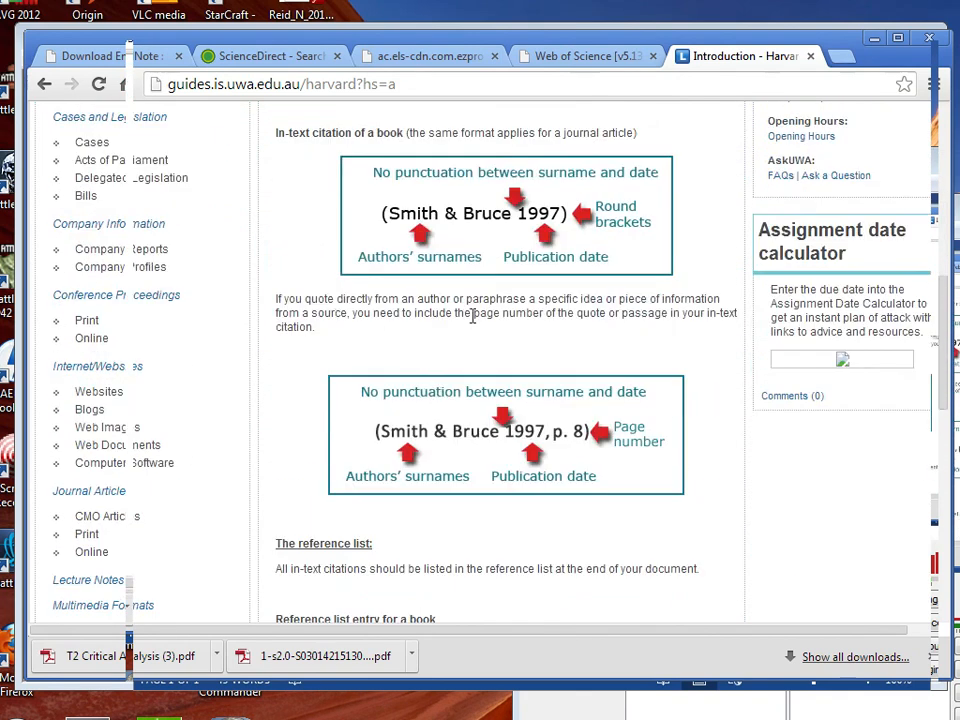
pyautogui.scroll(-10, 472, 316)
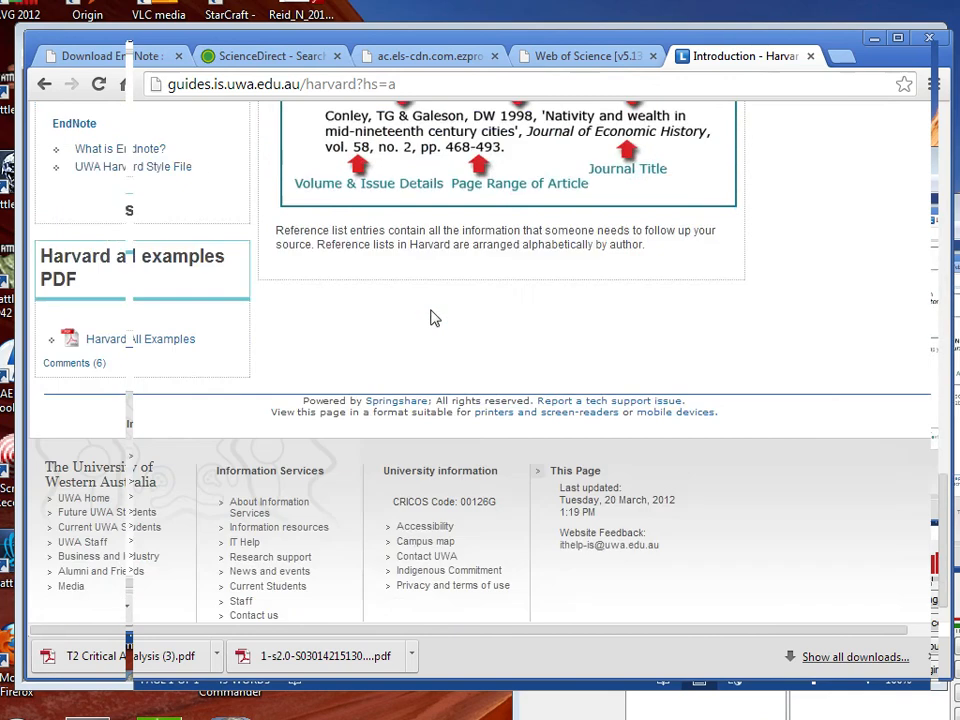
pyautogui.scroll(2, 433, 317)
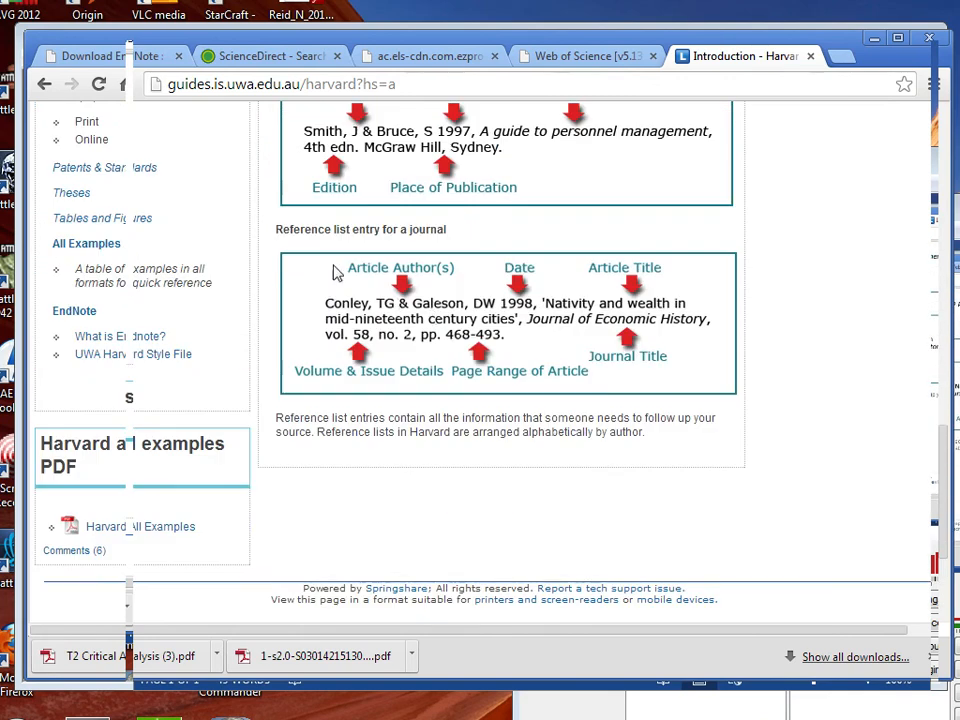
pyautogui.click(125, 360)
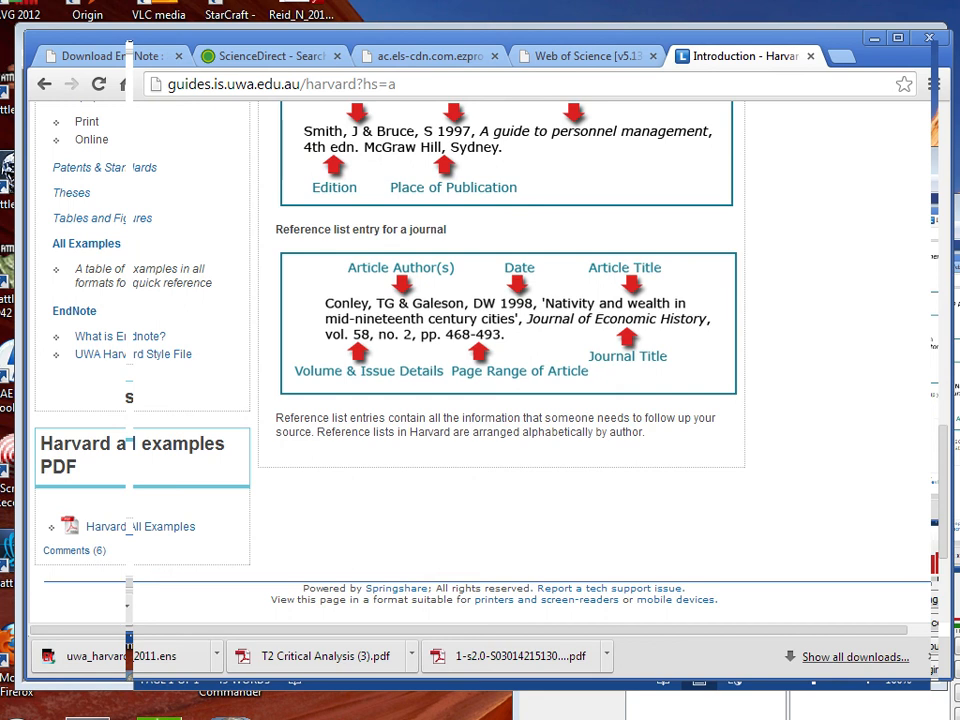
# Switch to Windows Explorer and open the Styles folder of EndNote X7 in Program Files on Local Disk (C:).
pyautogui.click(237, 673)
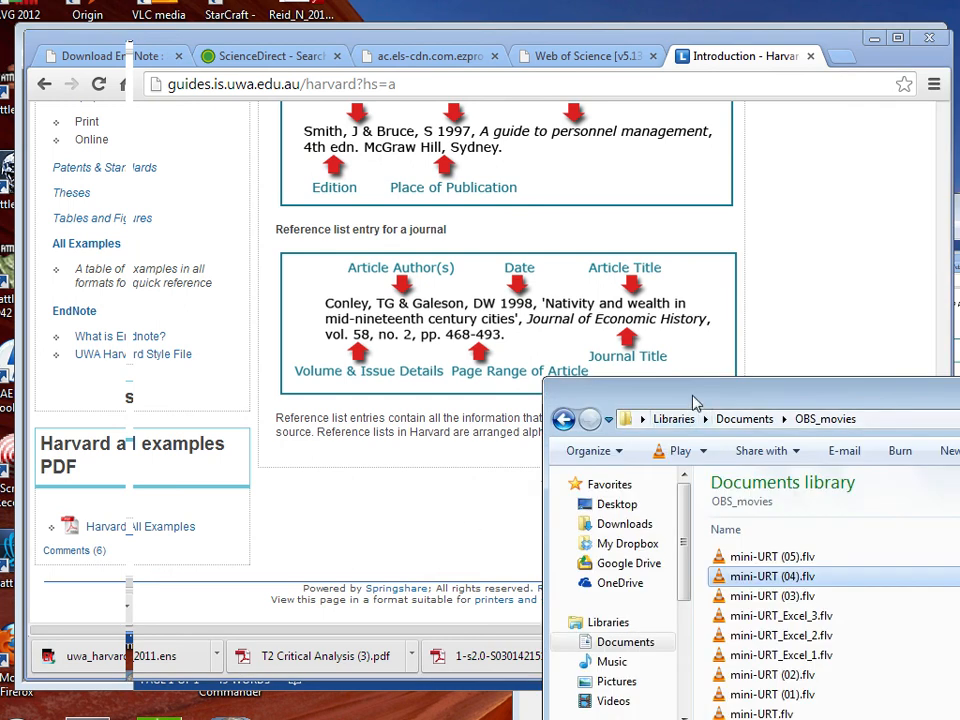
pyautogui.moveTo(695, 401); pyautogui.dragTo(691, 387)
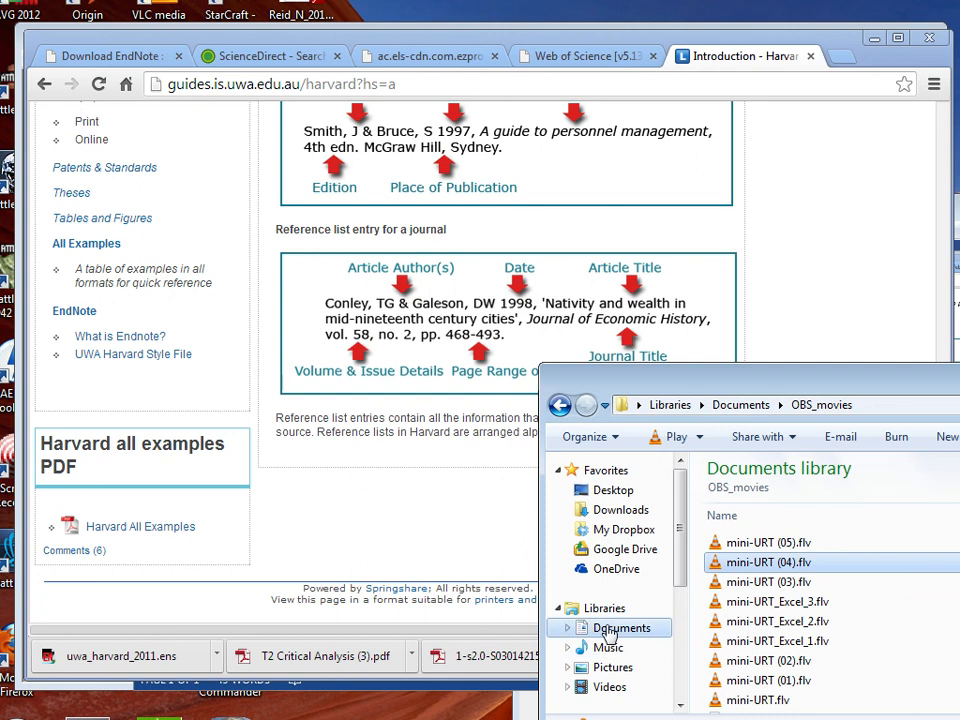
pyautogui.scroll(-2, 664, 606)
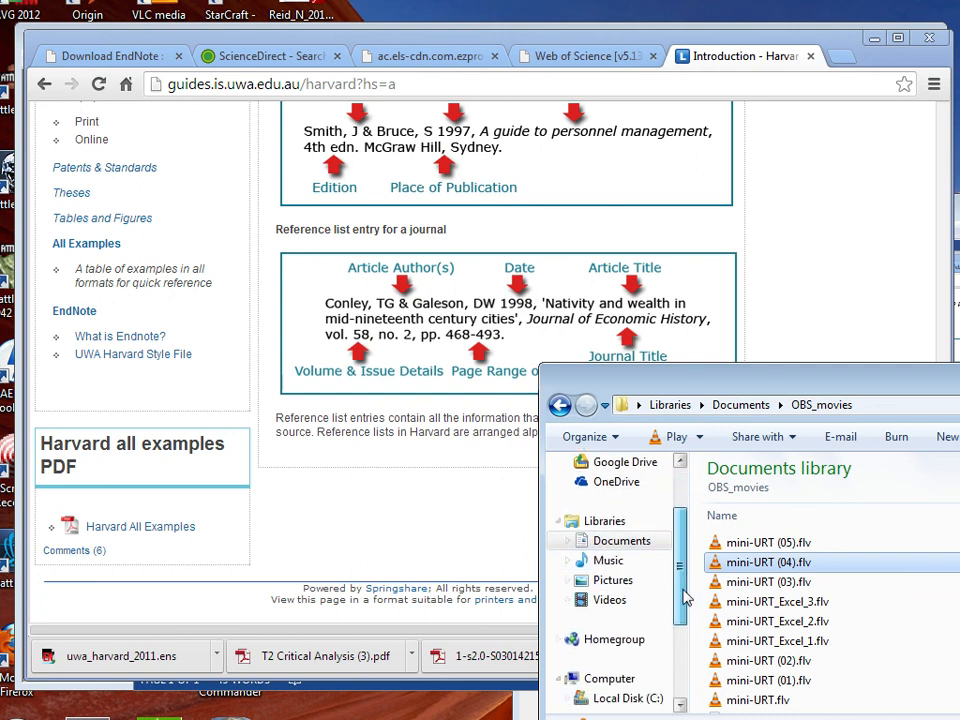
pyautogui.click(630, 696)
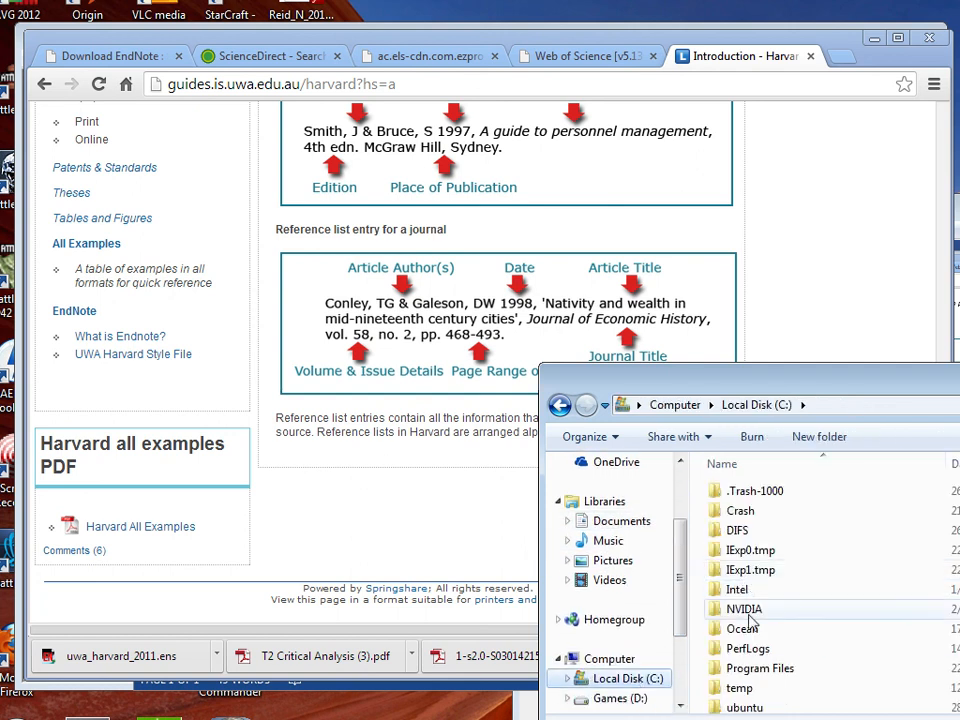
pyautogui.doubleClick(758, 666)
pyautogui.scroll(-2, 758, 595)
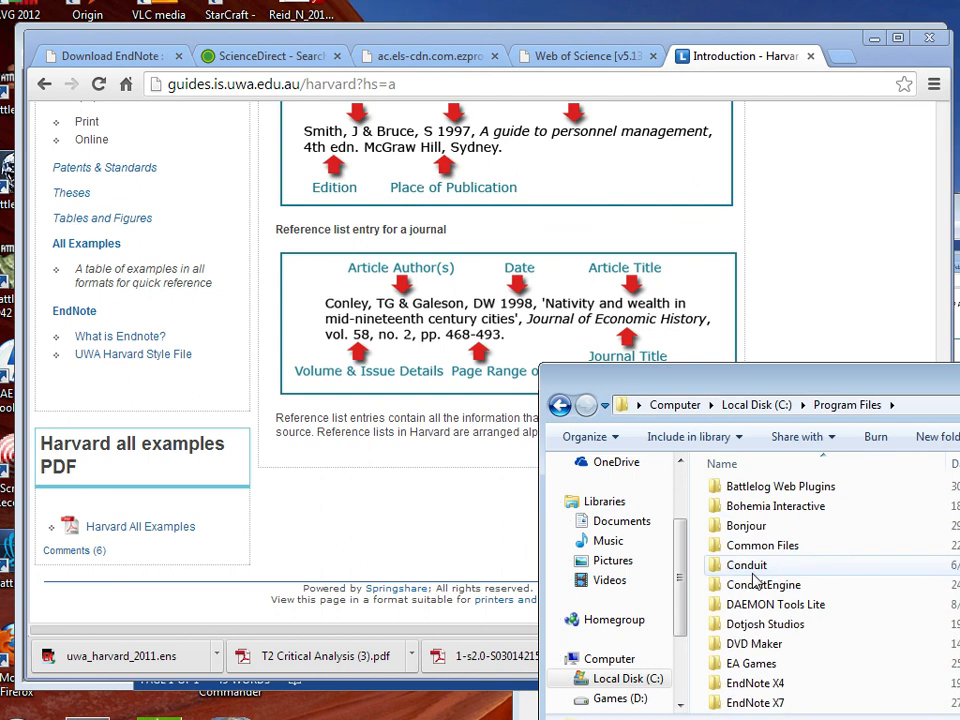
pyautogui.scroll(-1, 755, 580)
pyautogui.doubleClick(757, 645)
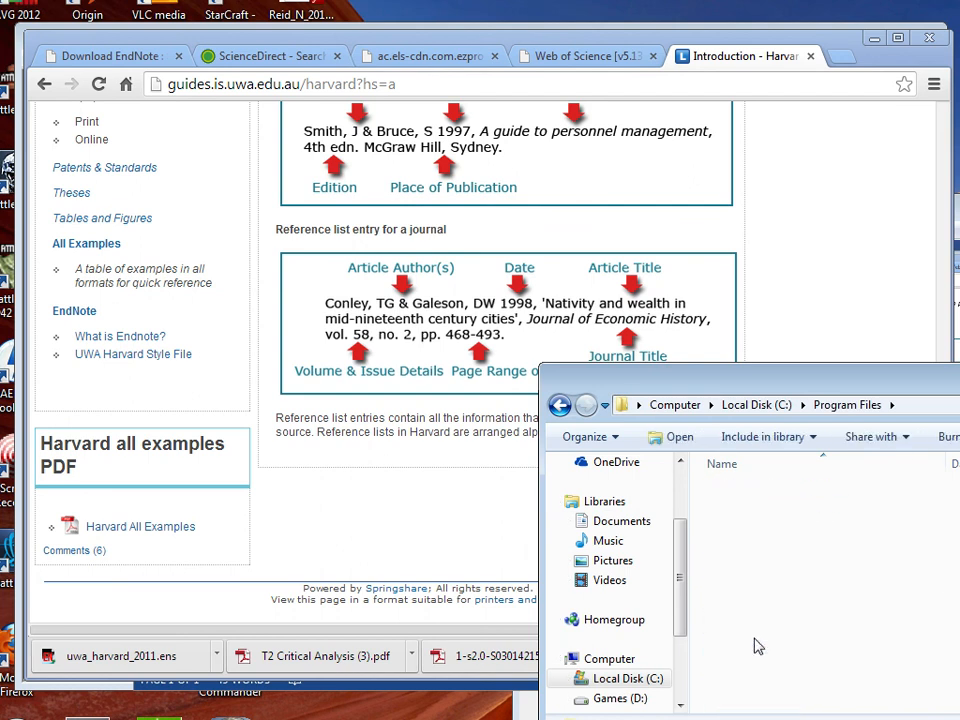
pyautogui.doubleClick(720, 668)
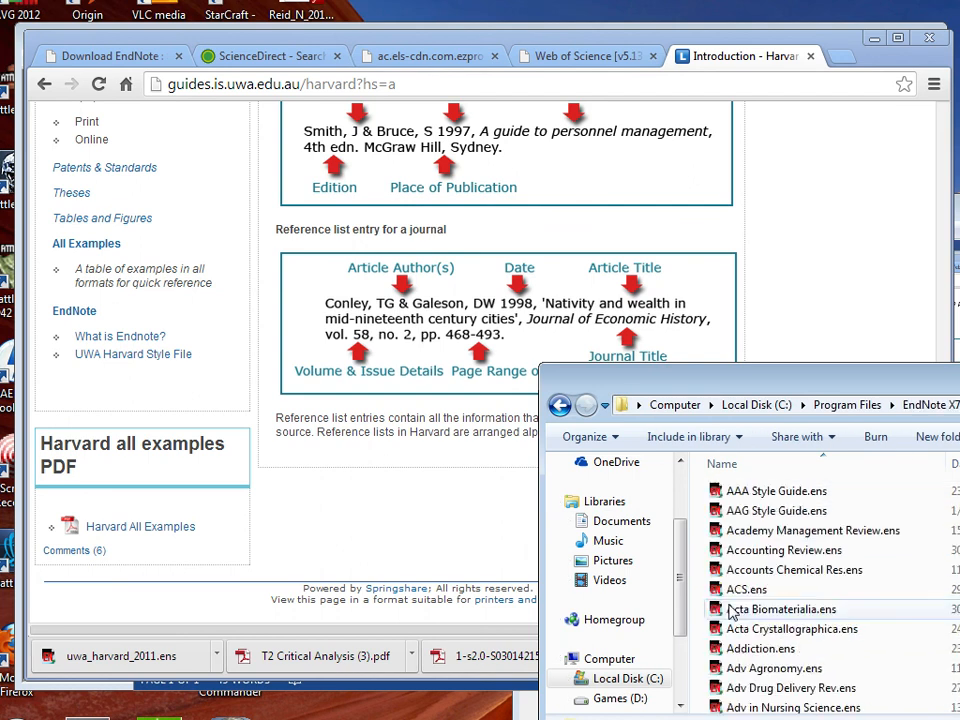
# Locate the downloaded uwa_harvard_2011.ens in its download folder and copy it into the EndNote X7 Styles folder.
pyautogui.click(212, 662)
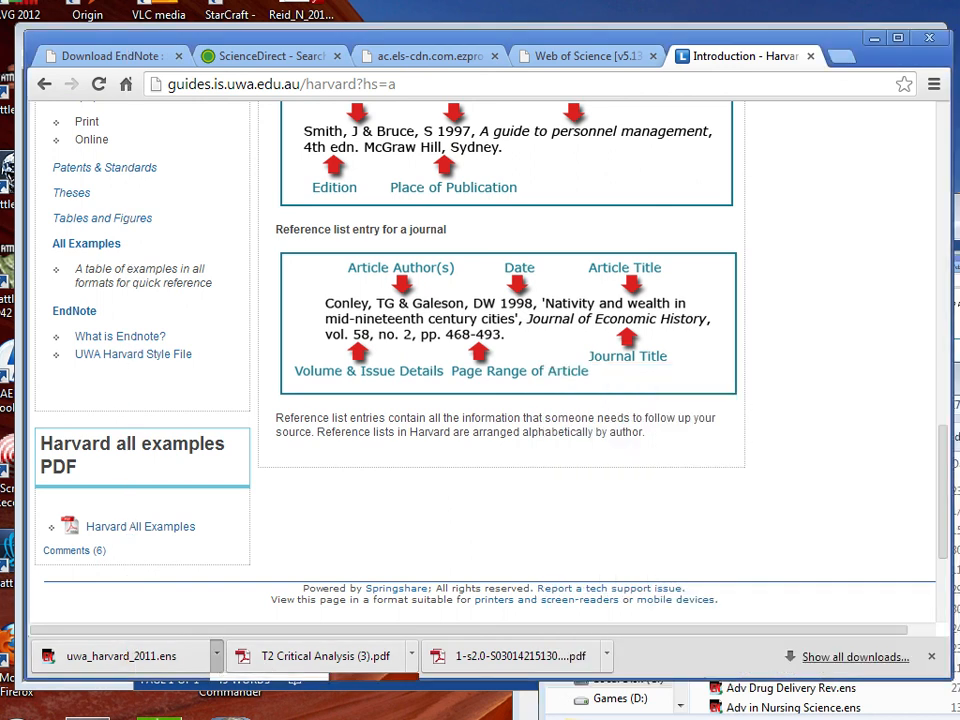
pyautogui.click(270, 598)
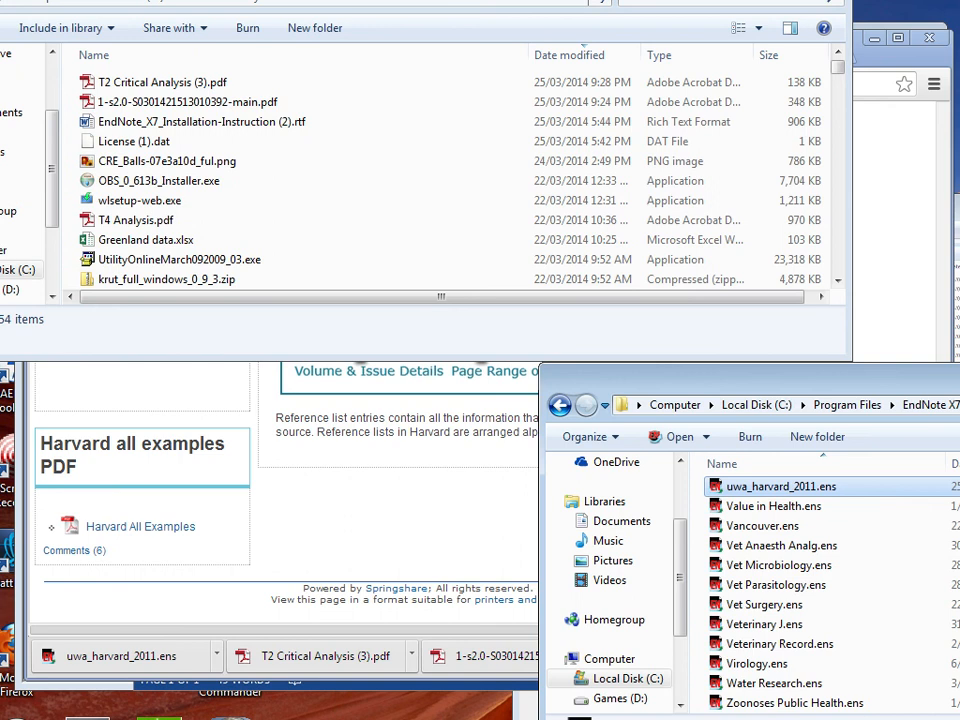
pyautogui.click(940, 267)
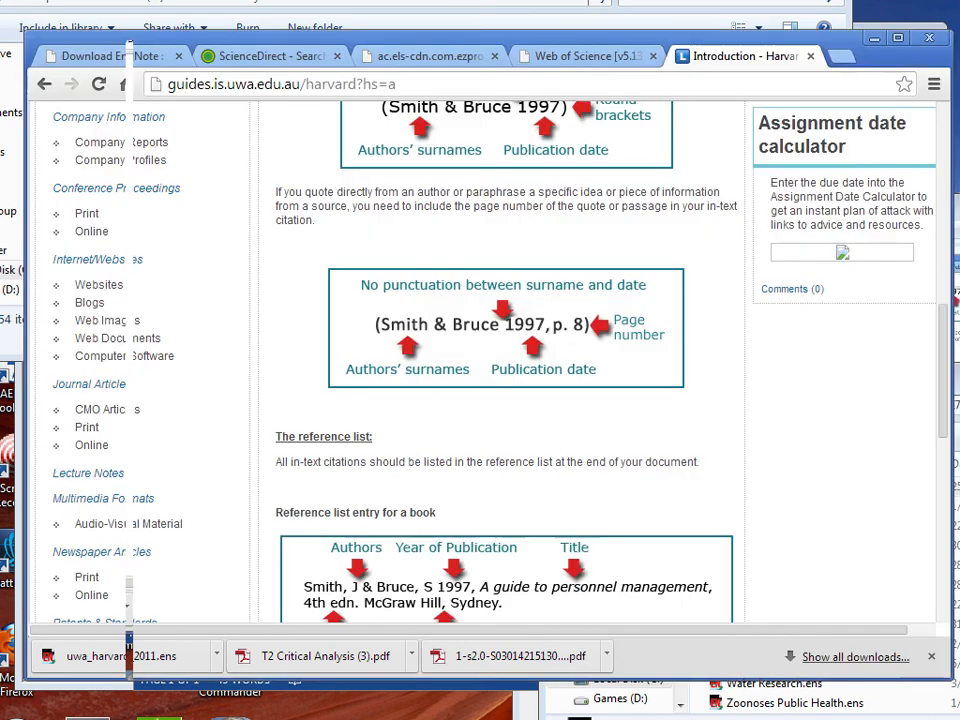
# Switch to EndNote X7 with My EndNote Library and check its list of output styles.
pyautogui.hotkey('alt', 'Tab')
pyautogui.hotkey('alt', 'Tab')
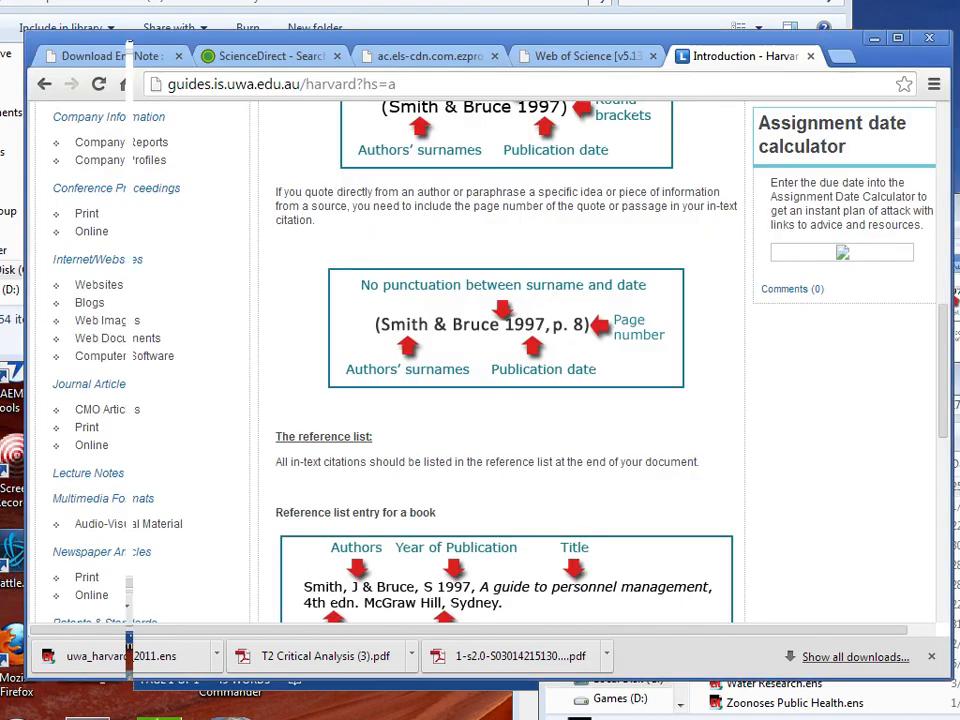
pyautogui.press('super')
pyautogui.scroll(-4, 68, 557)
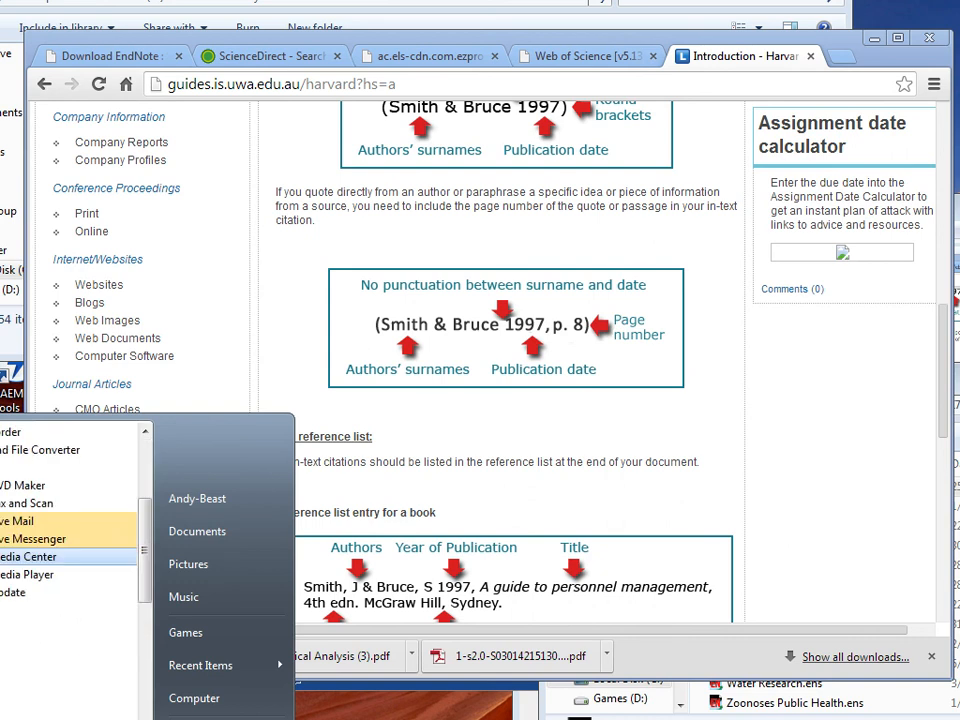
pyautogui.scroll(-10, 68, 557)
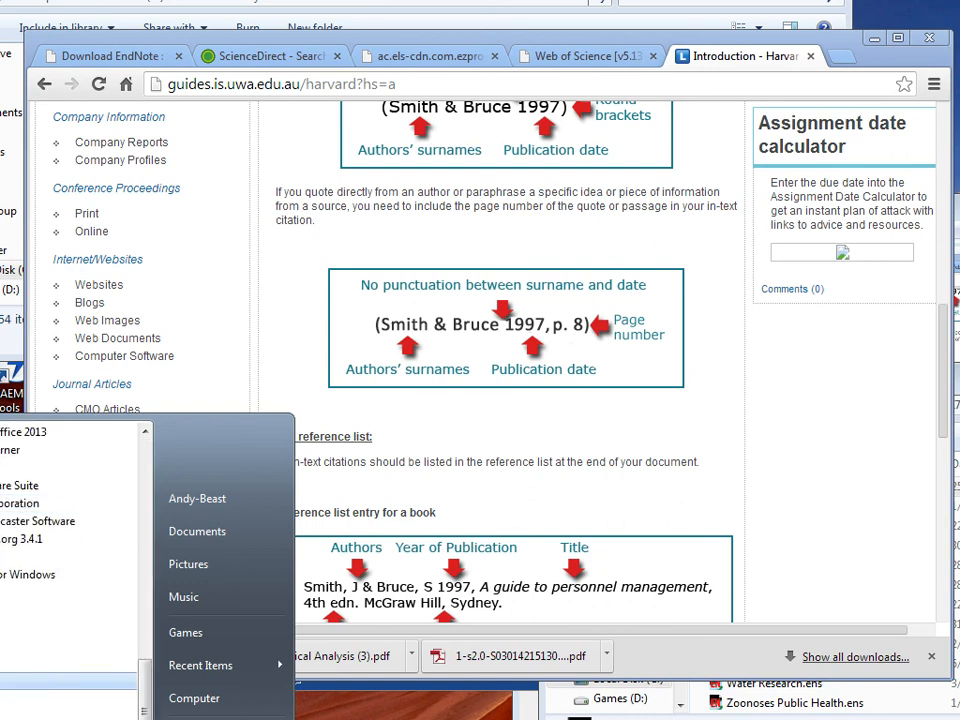
pyautogui.scroll(4, 68, 557)
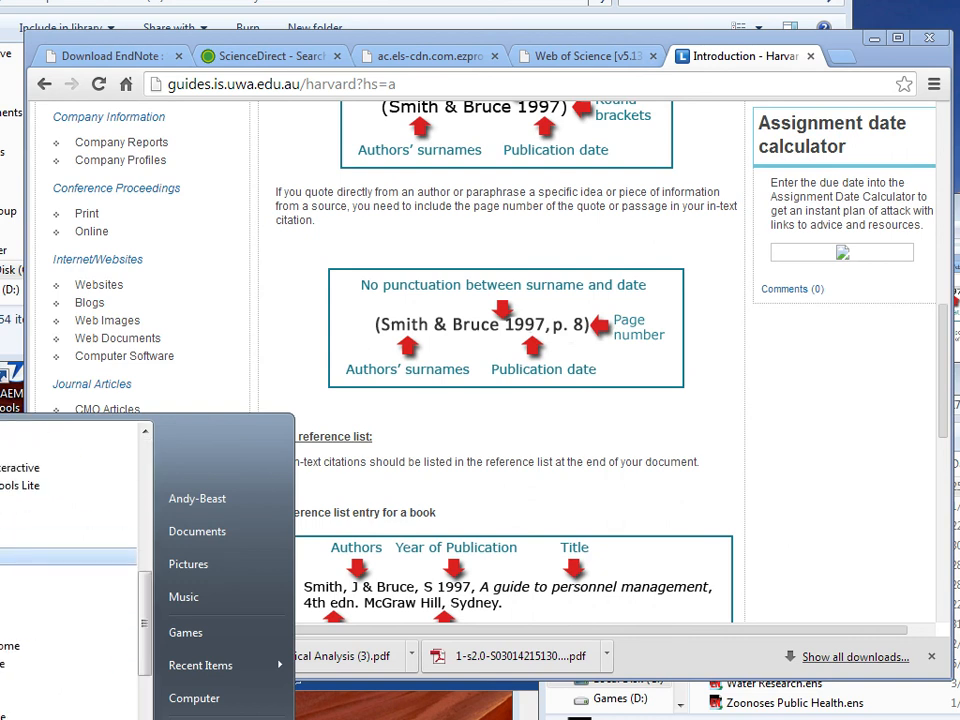
pyautogui.click(75, 582)
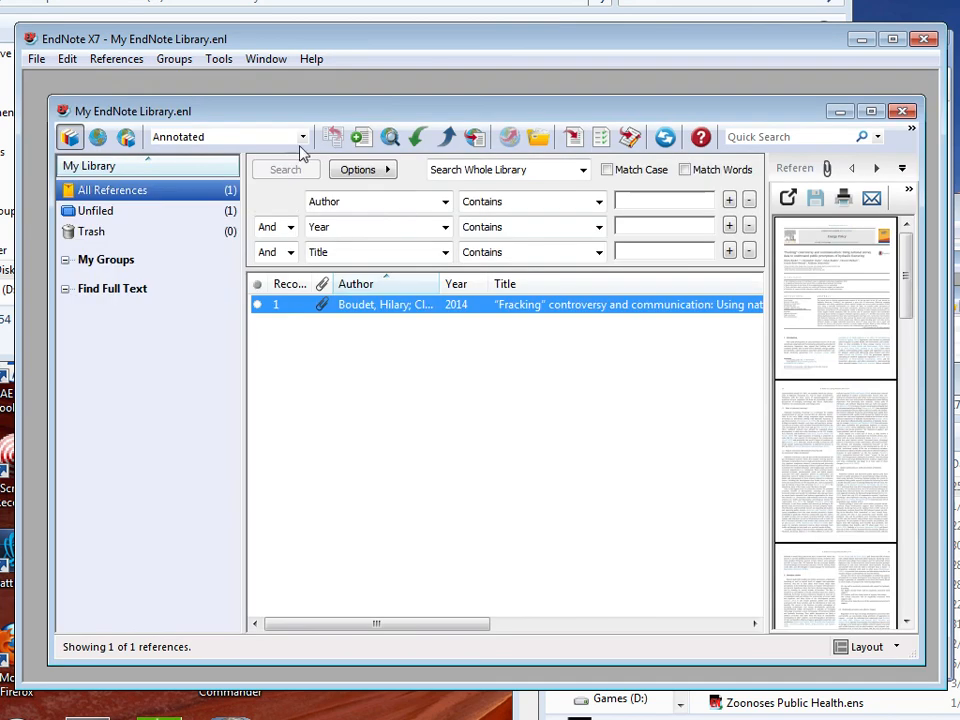
pyautogui.click(303, 138)
pyautogui.click(303, 138)
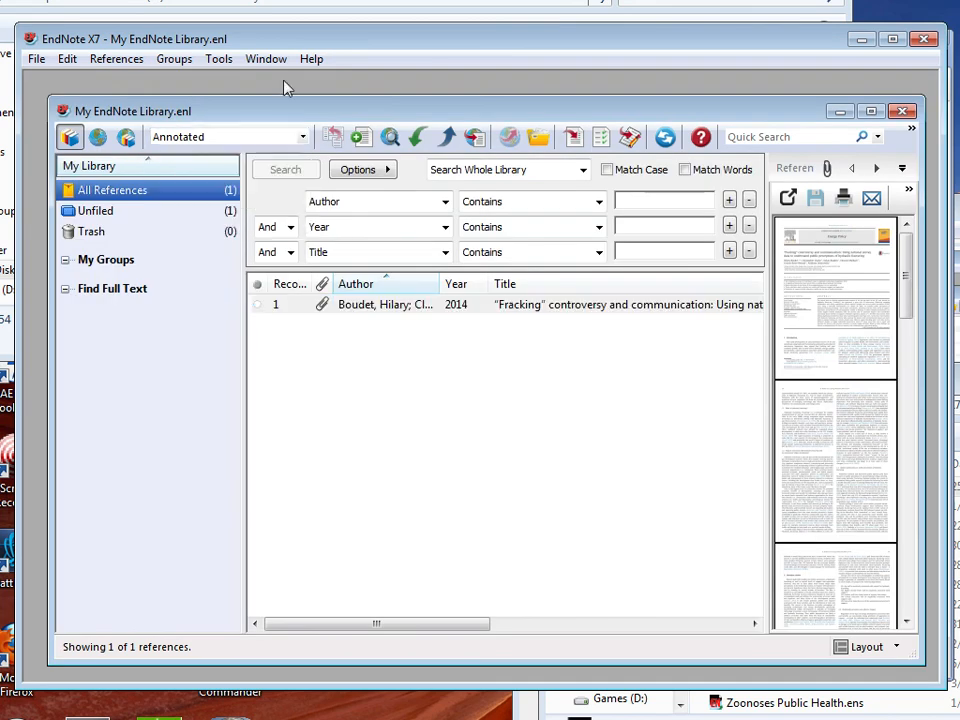
# Switch to the Word document and set the EndNote bibliography style to uwa_harvard_2011.
pyautogui.click(248, 718)
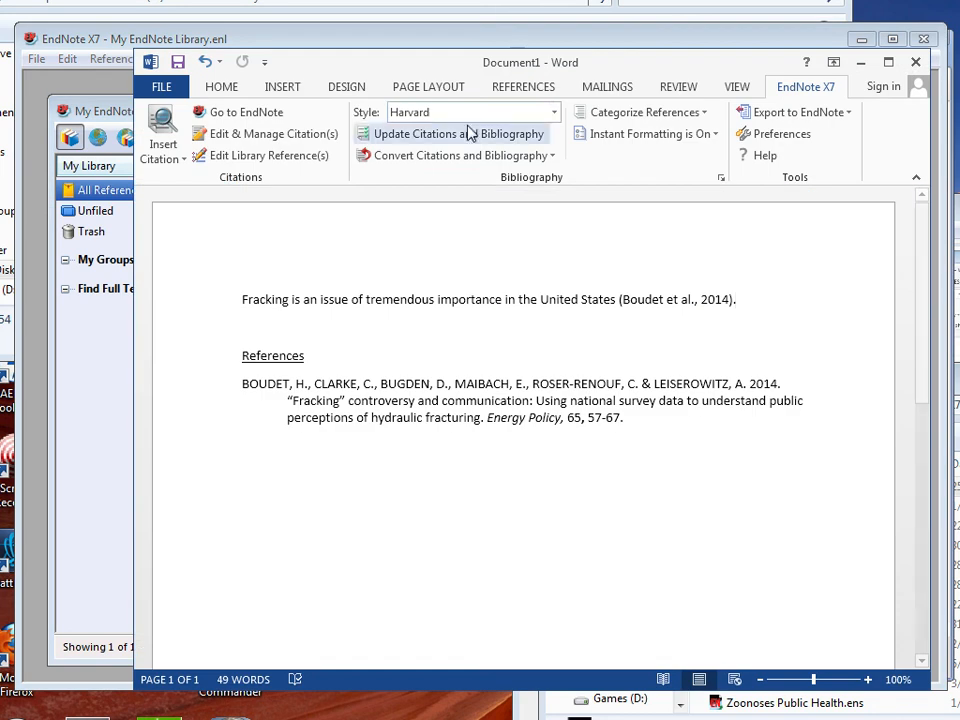
pyautogui.click(555, 112)
pyautogui.click(499, 138)
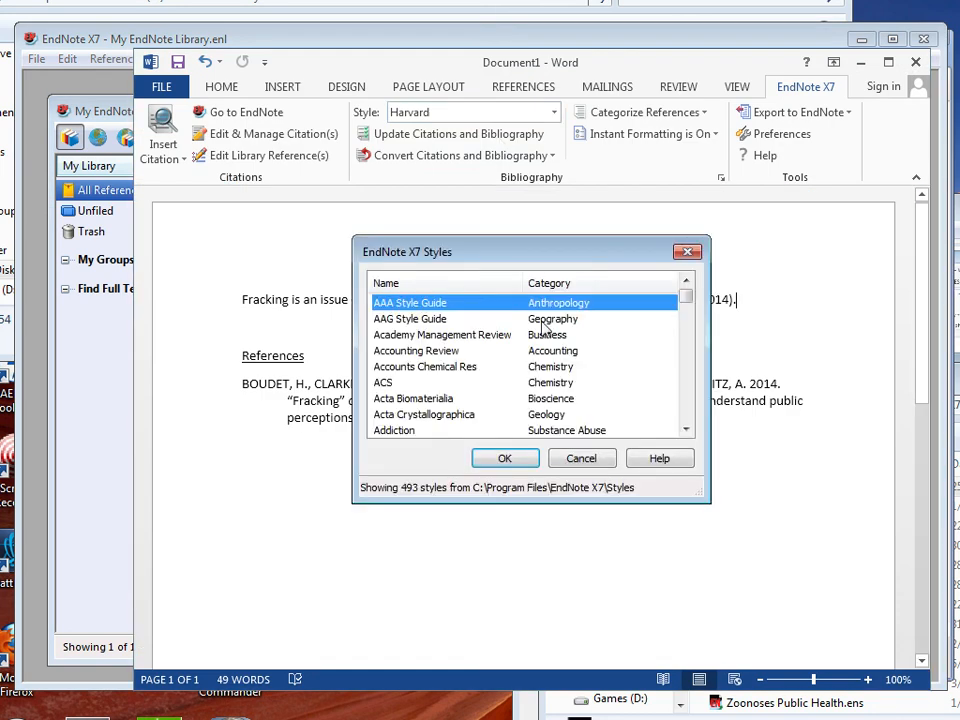
pyautogui.moveTo(686, 297); pyautogui.dragTo(688, 424)
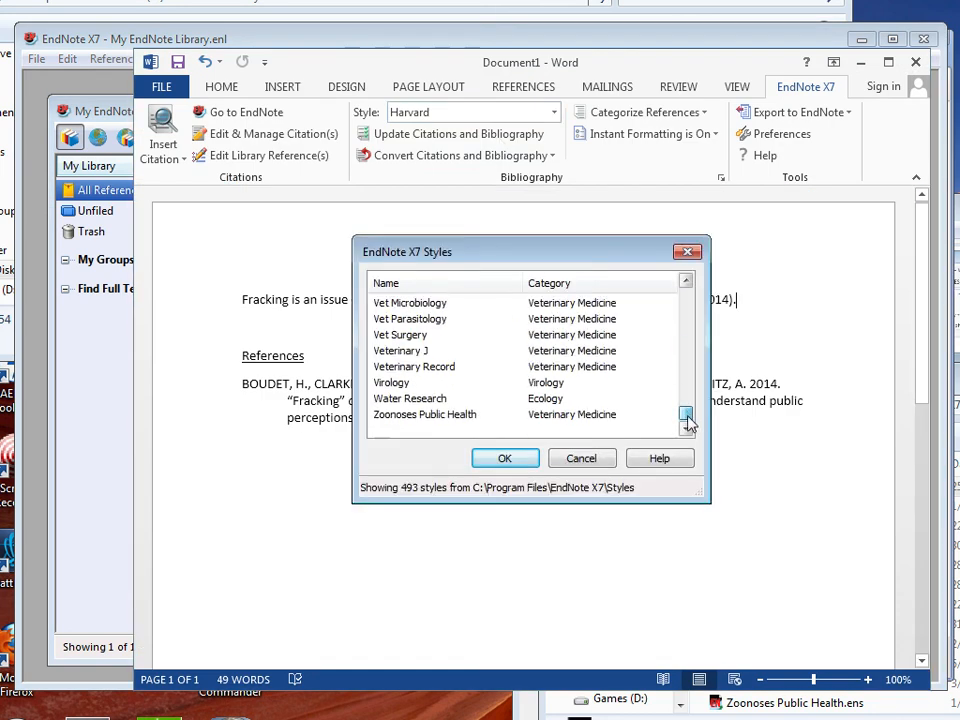
pyautogui.scroll(5, 516, 392)
pyautogui.scroll(-2, 435, 349)
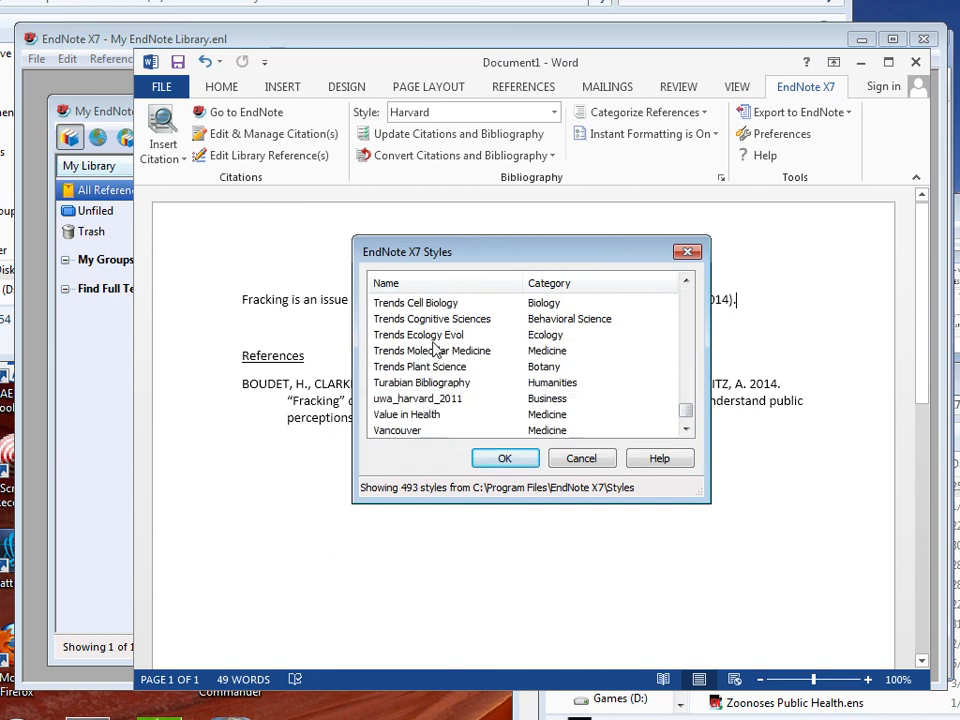
pyautogui.click(424, 403)
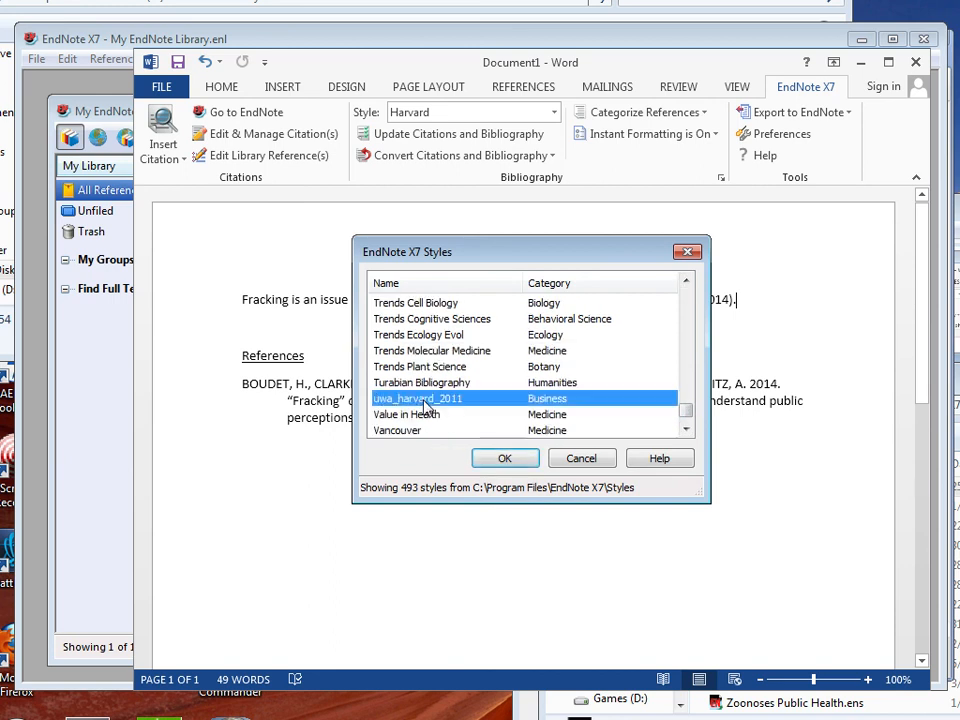
pyautogui.click(505, 459)
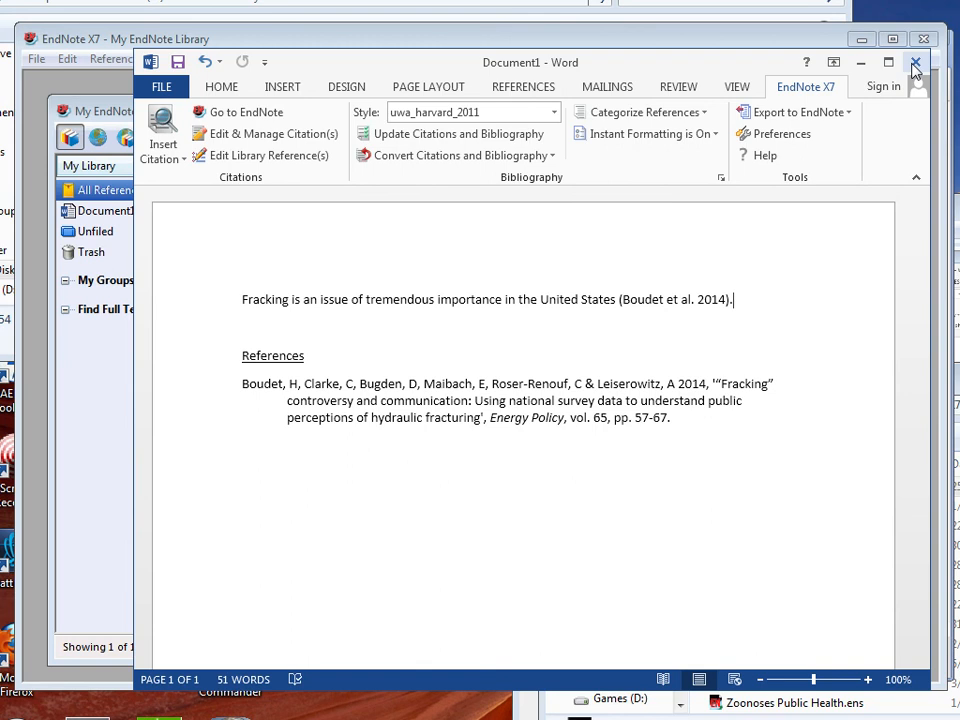
# Return to EndNote, open the References2.enl library, and select the 2007 reference on soil and biogeochemical signatures of the Aripuana deposit.
pyautogui.click(914, 68)
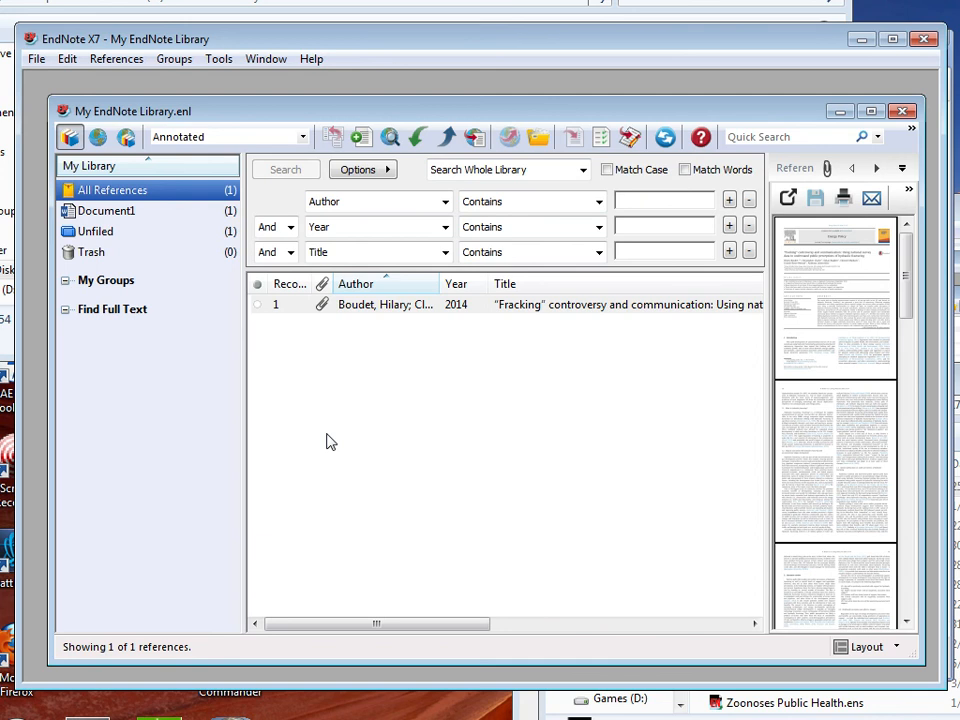
pyautogui.click(35, 60)
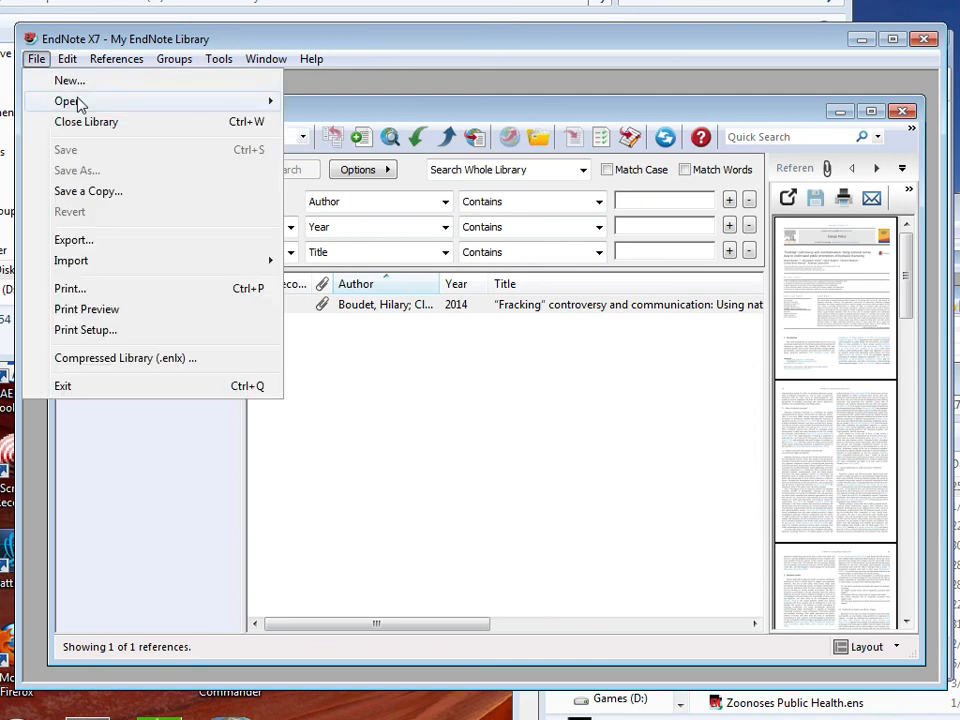
pyautogui.moveTo(80, 104)
pyautogui.click(362, 129)
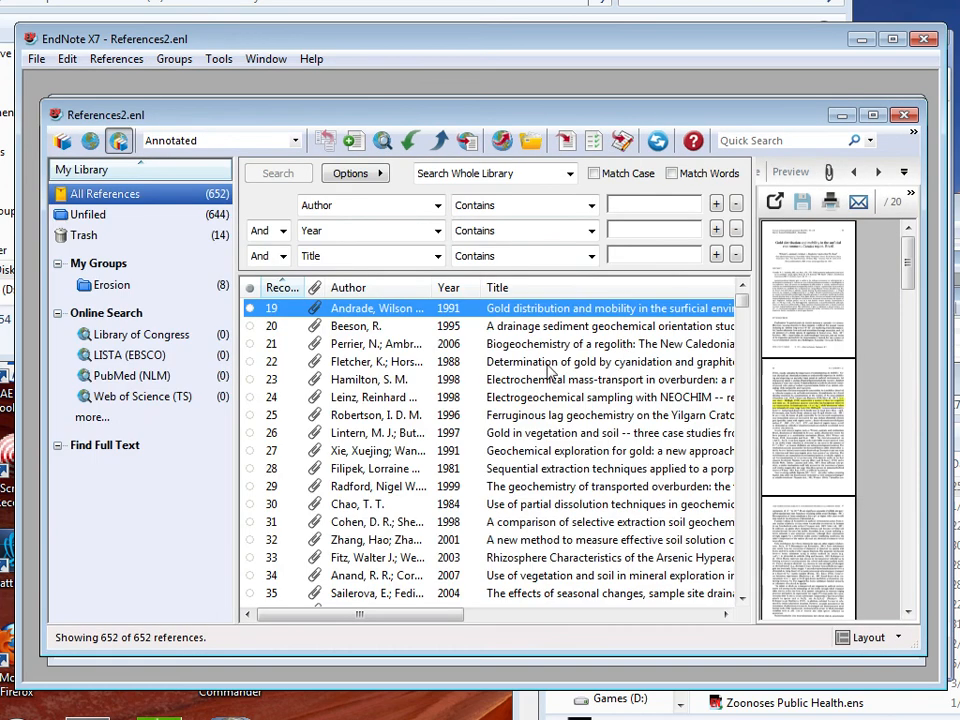
pyautogui.scroll(-4, 540, 373)
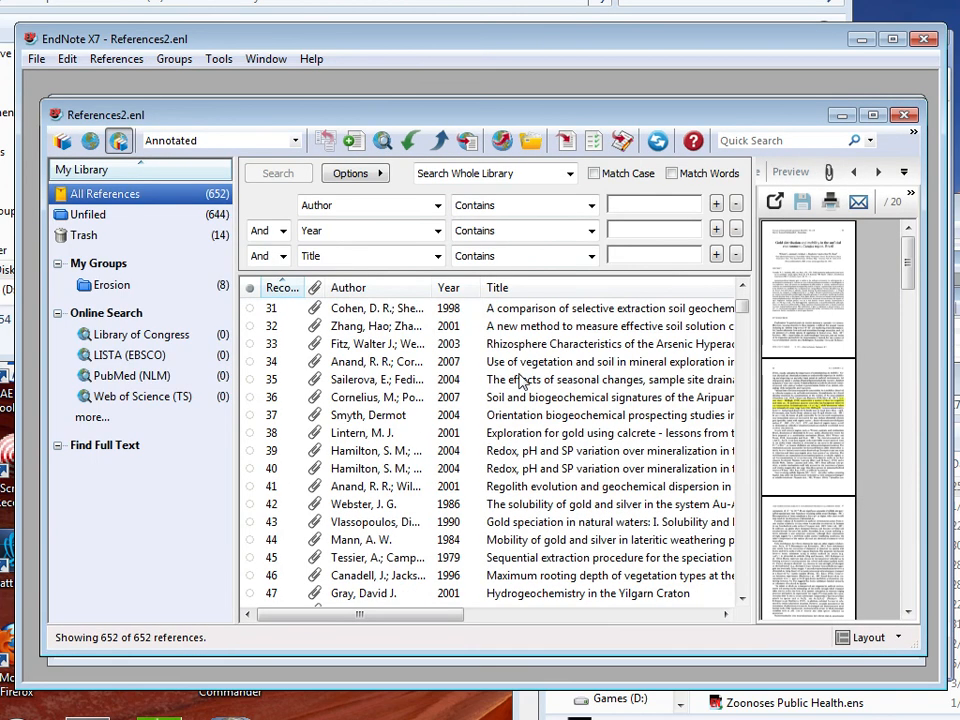
pyautogui.click(369, 397)
# In Word, add the paragraph "Type in a sentence" below the fracking sentence, cite the selected EndNote reference after it, and end with a period.
pyautogui.hotkey('alt', 'Tab')
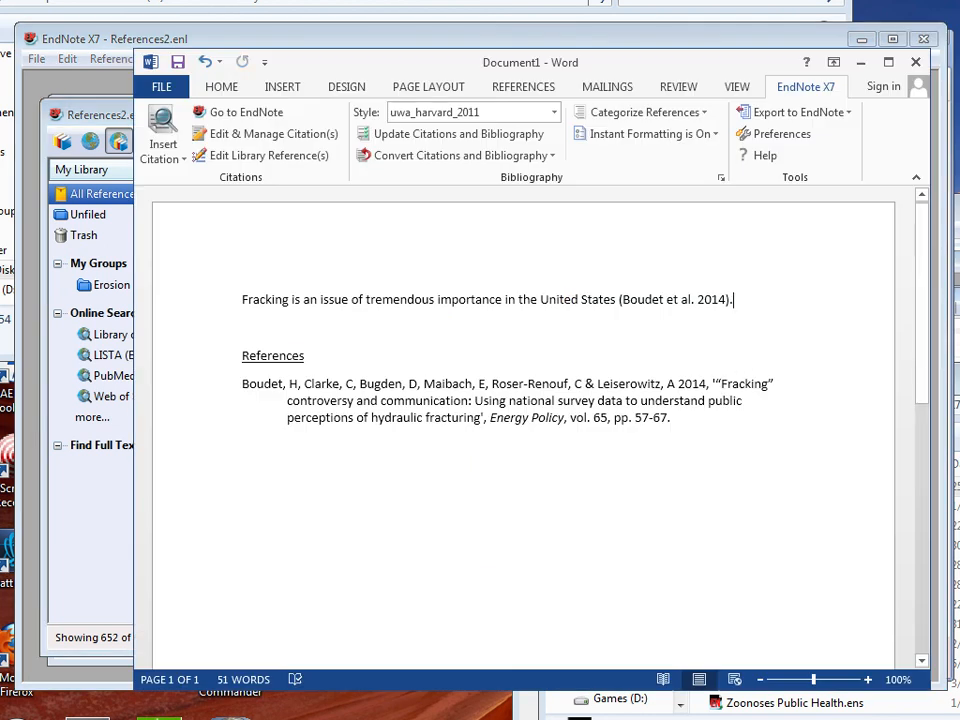
pyautogui.press('Return')
pyautogui.press('Return')
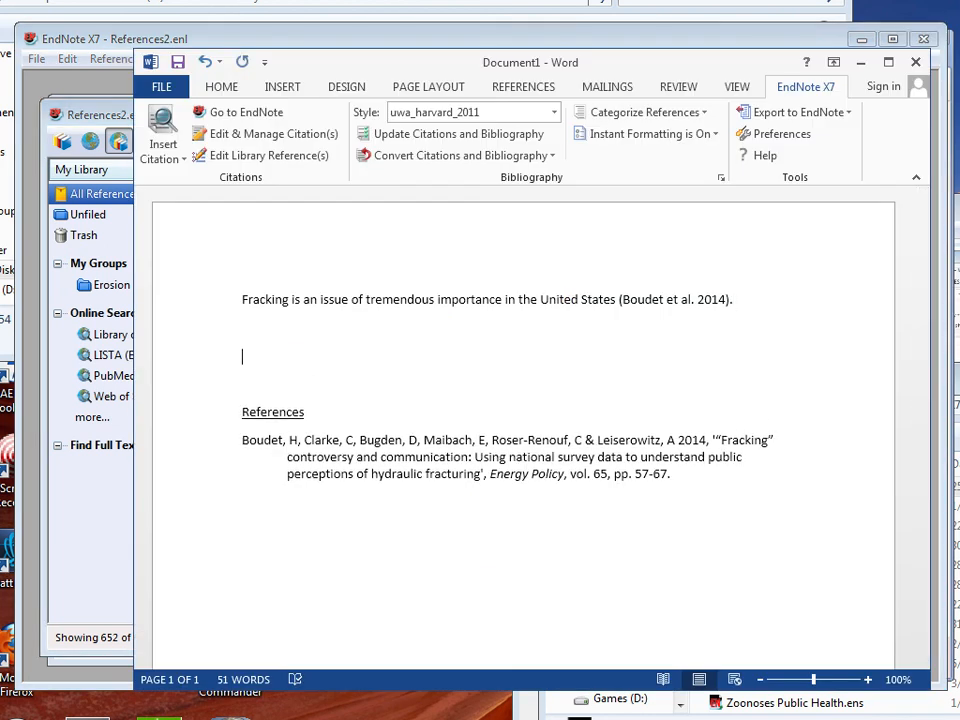
pyautogui.write('Type in a sentence')
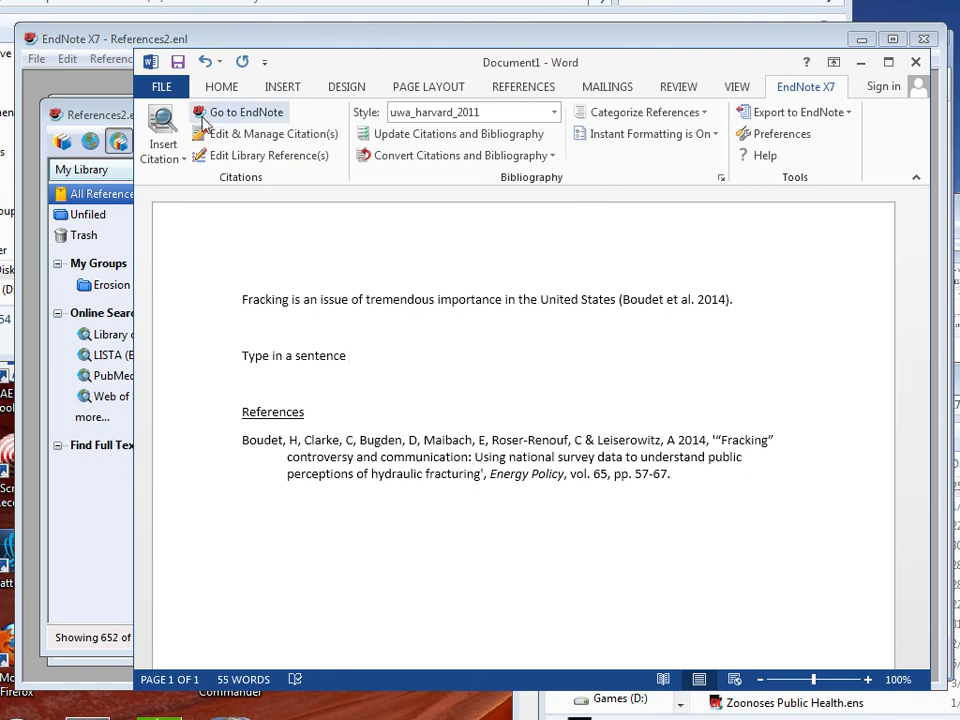
pyautogui.click(166, 132)
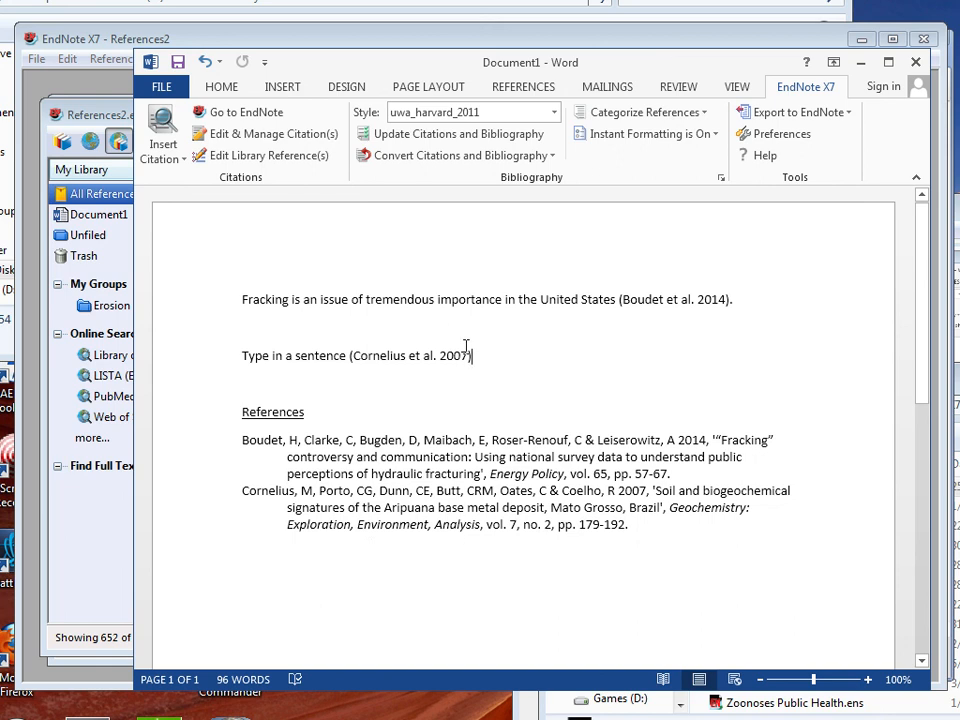
pyautogui.write('.')
pyautogui.click(279, 40)
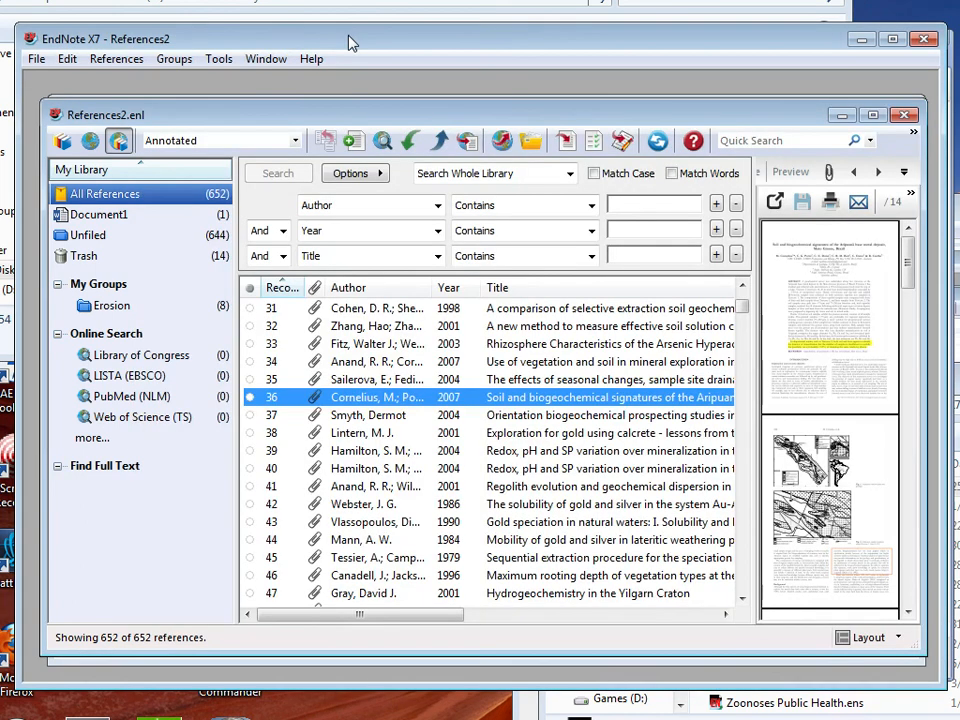